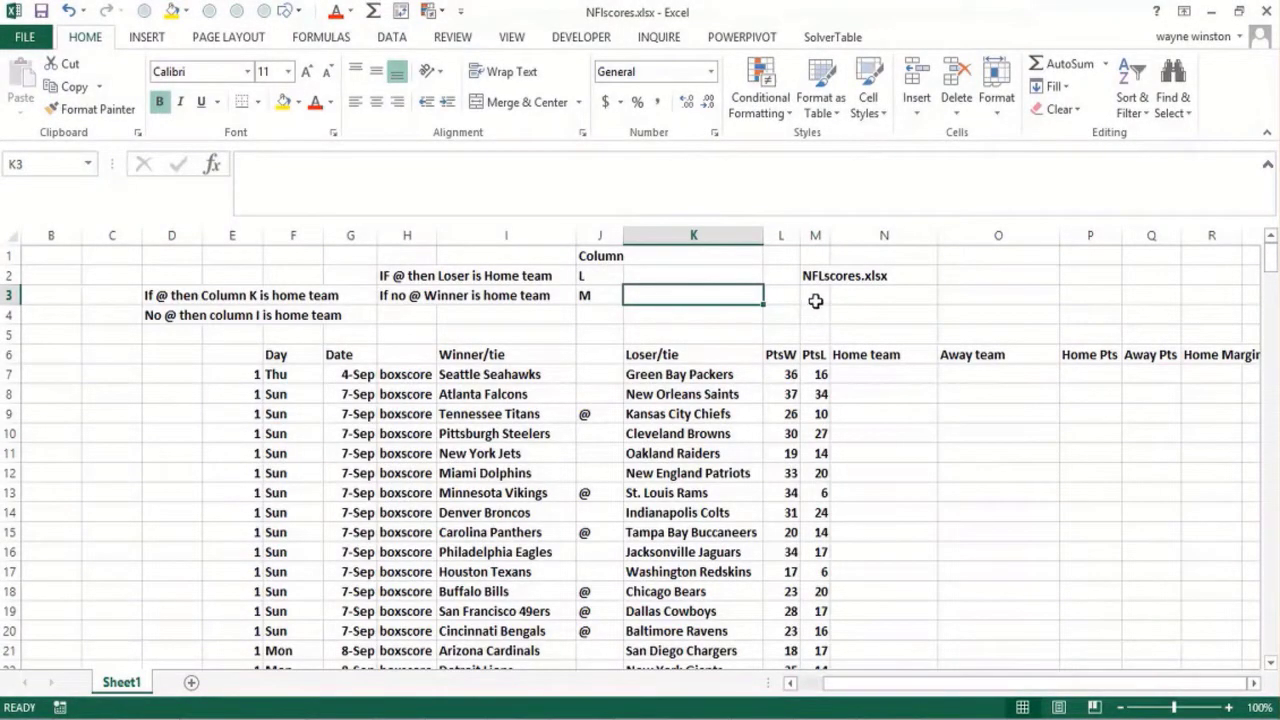
# Step: Start entering the source note Pro-footballreference.com in cell K3
pyautogui.click(813, 297)
pyautogui.click(698, 295)
pyautogui.write('Pr')
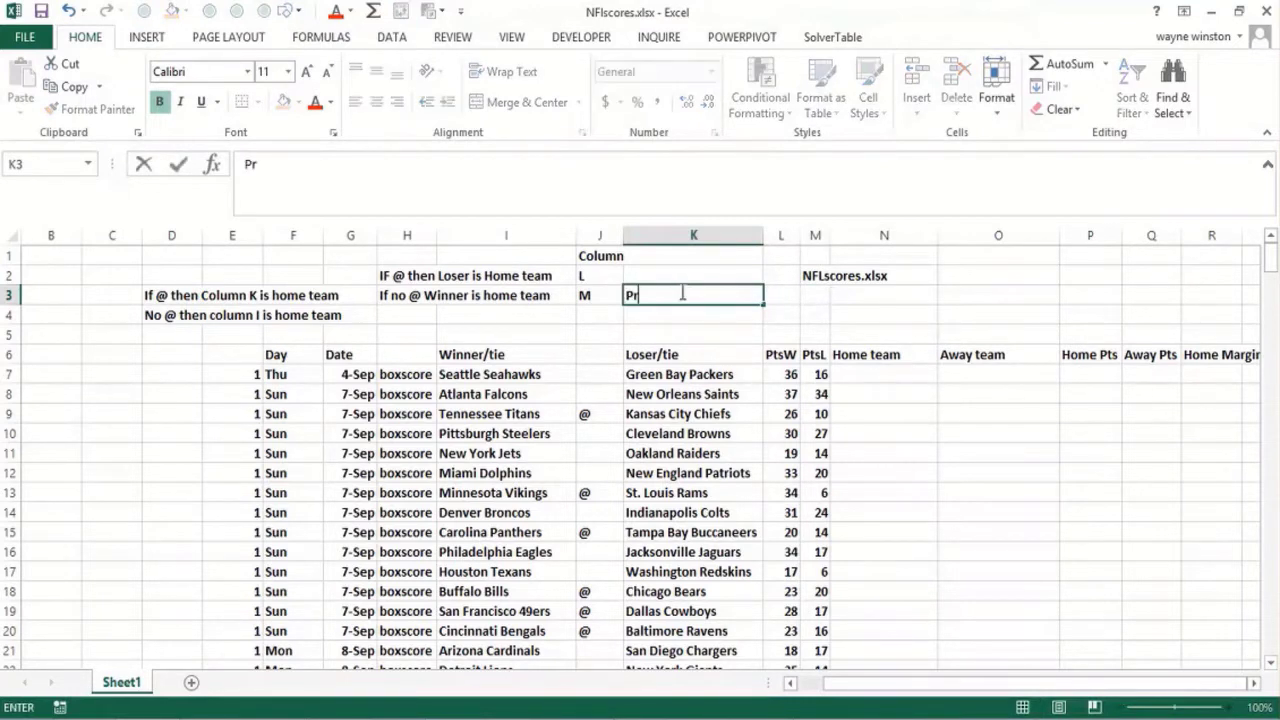
pyautogui.write('o-foot')
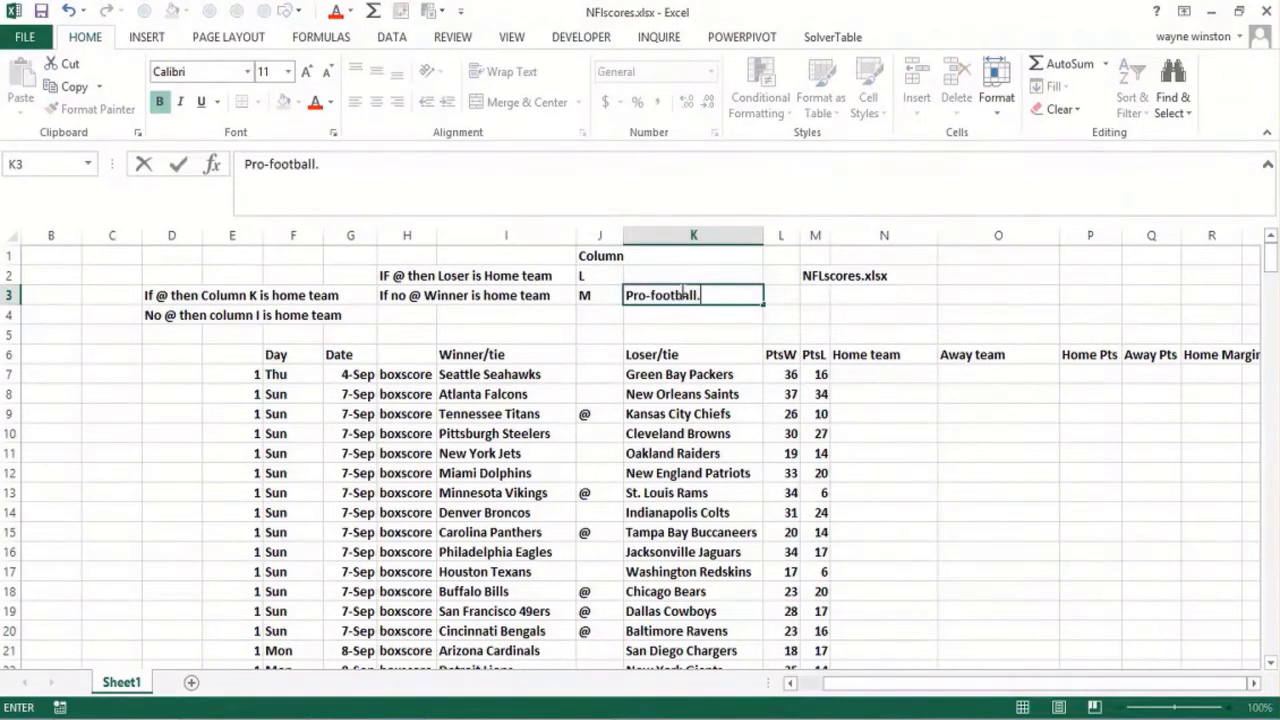
pyautogui.write('ballreference')
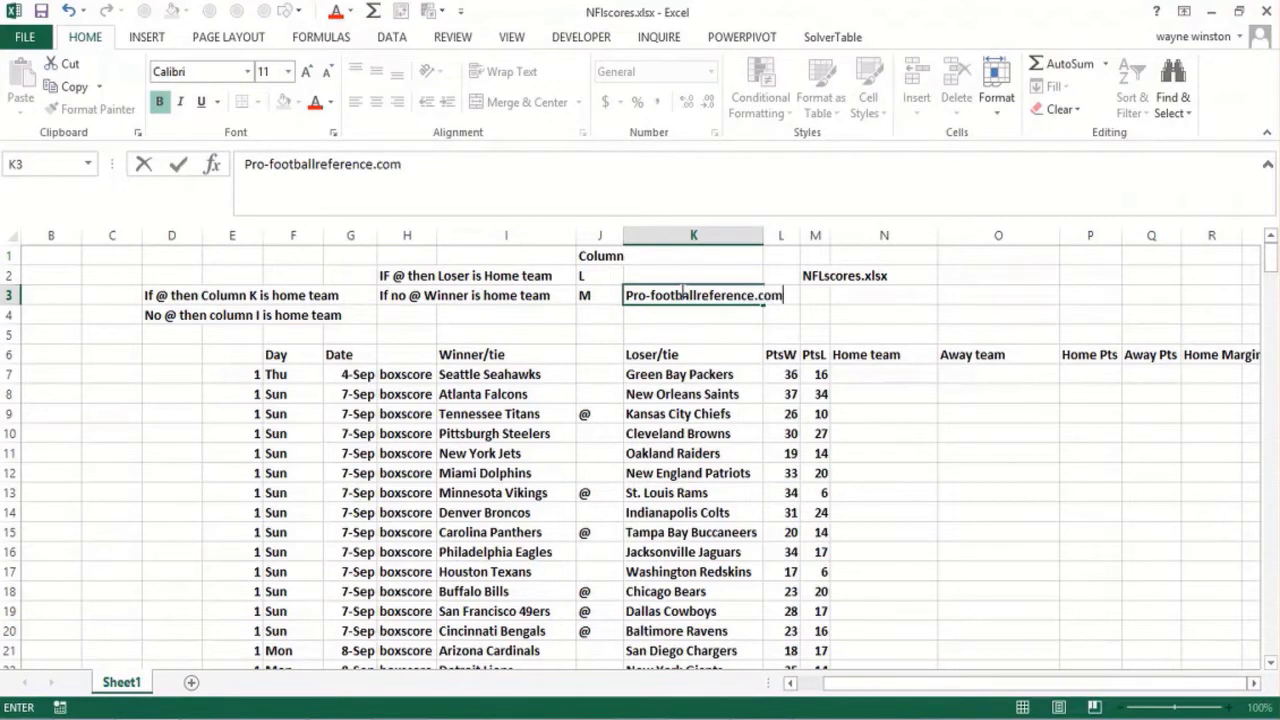
pyautogui.press('Return')
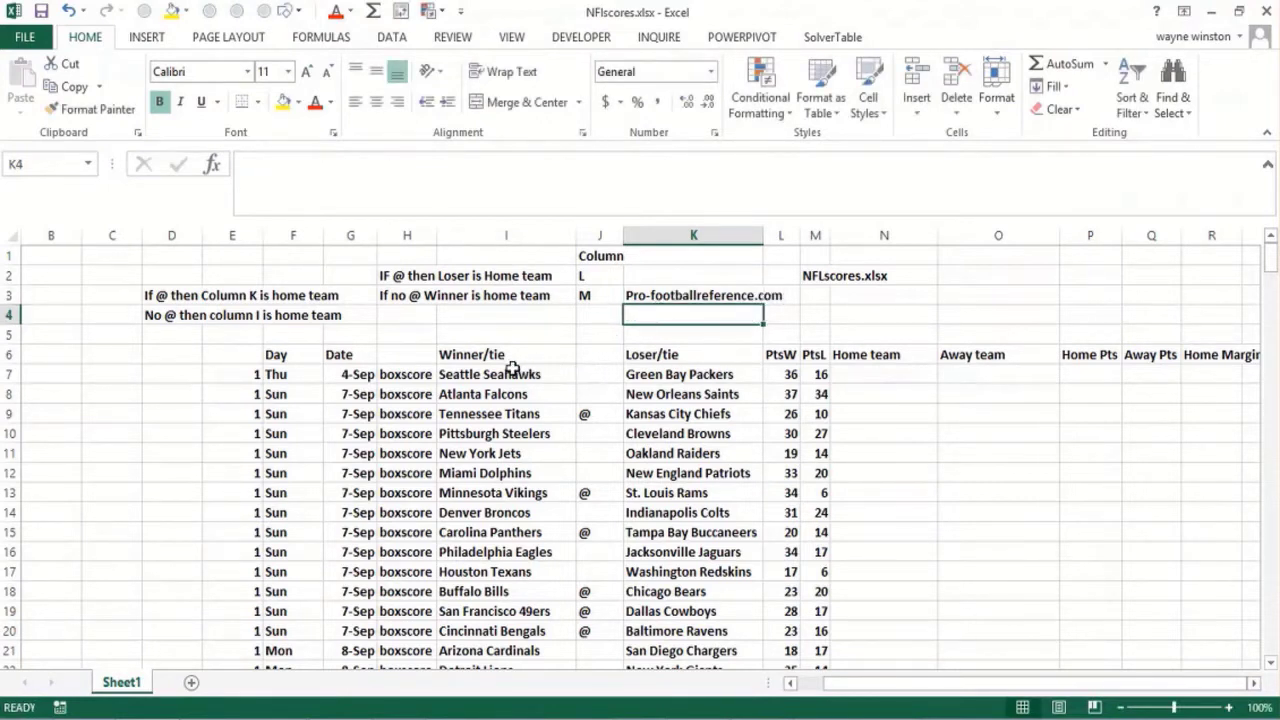
pyautogui.click(512, 369)
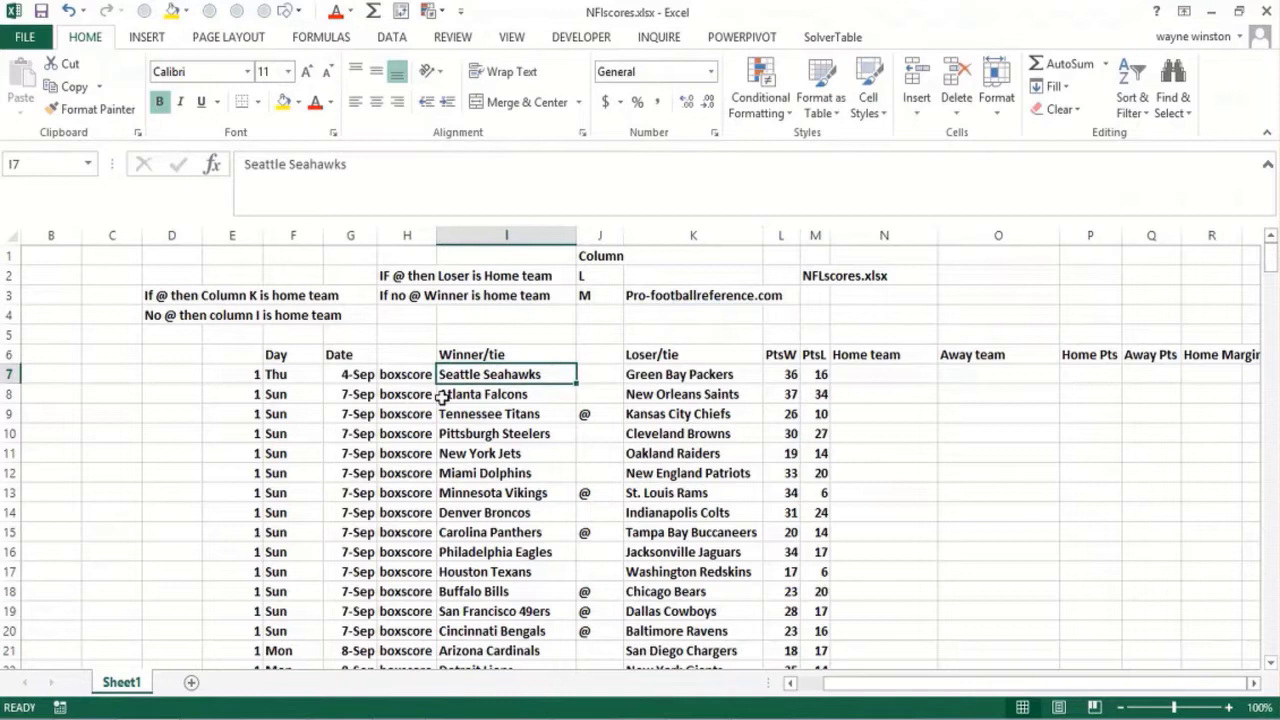
pyautogui.click(781, 378)
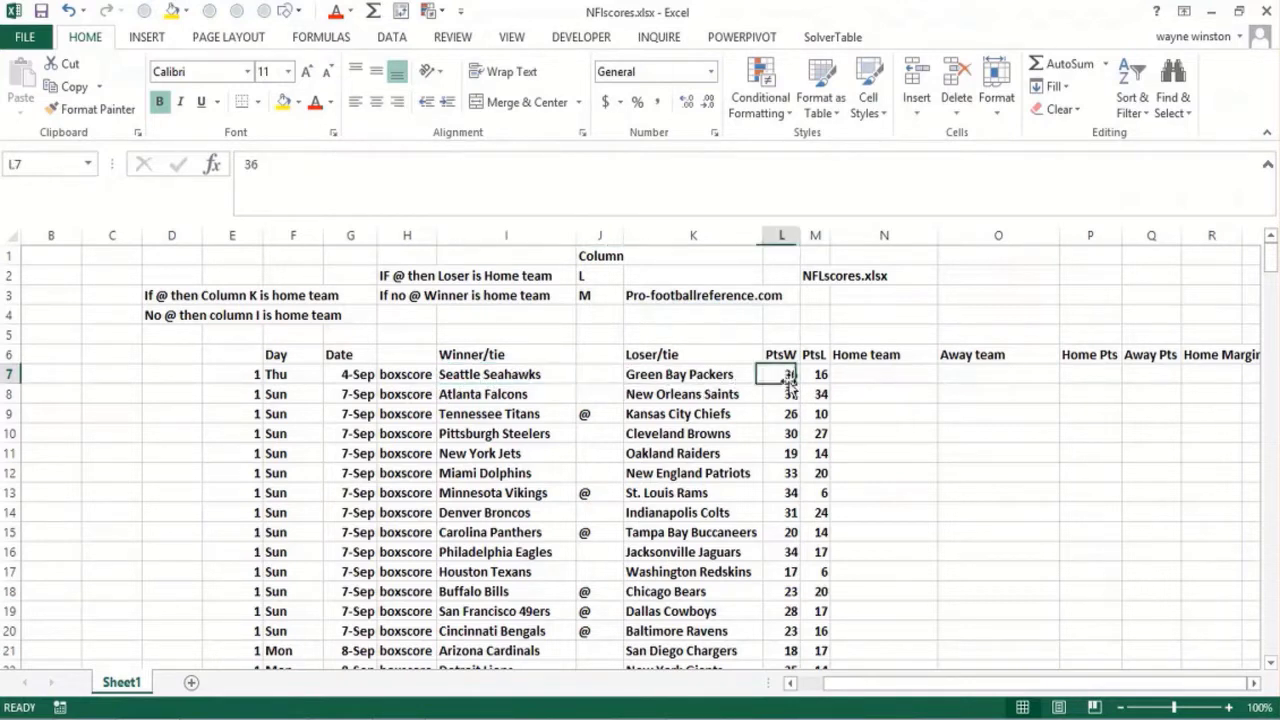
pyautogui.click(554, 381)
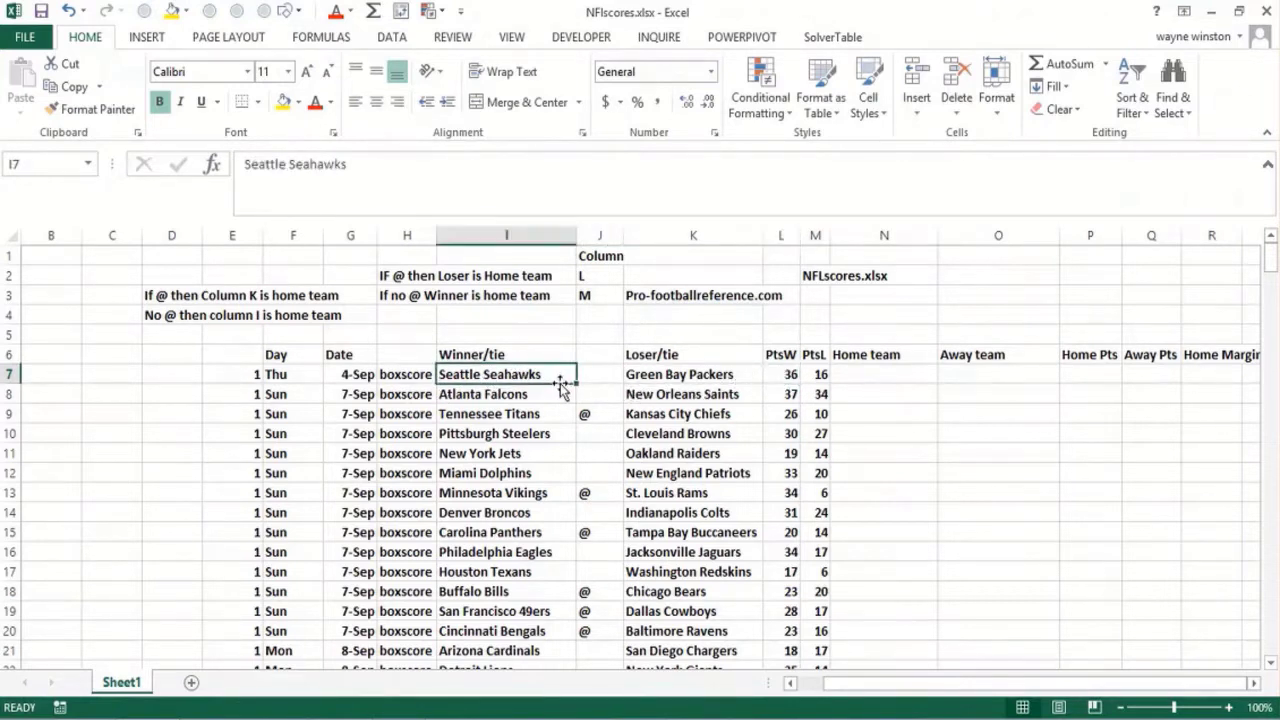
pyautogui.click(690, 374)
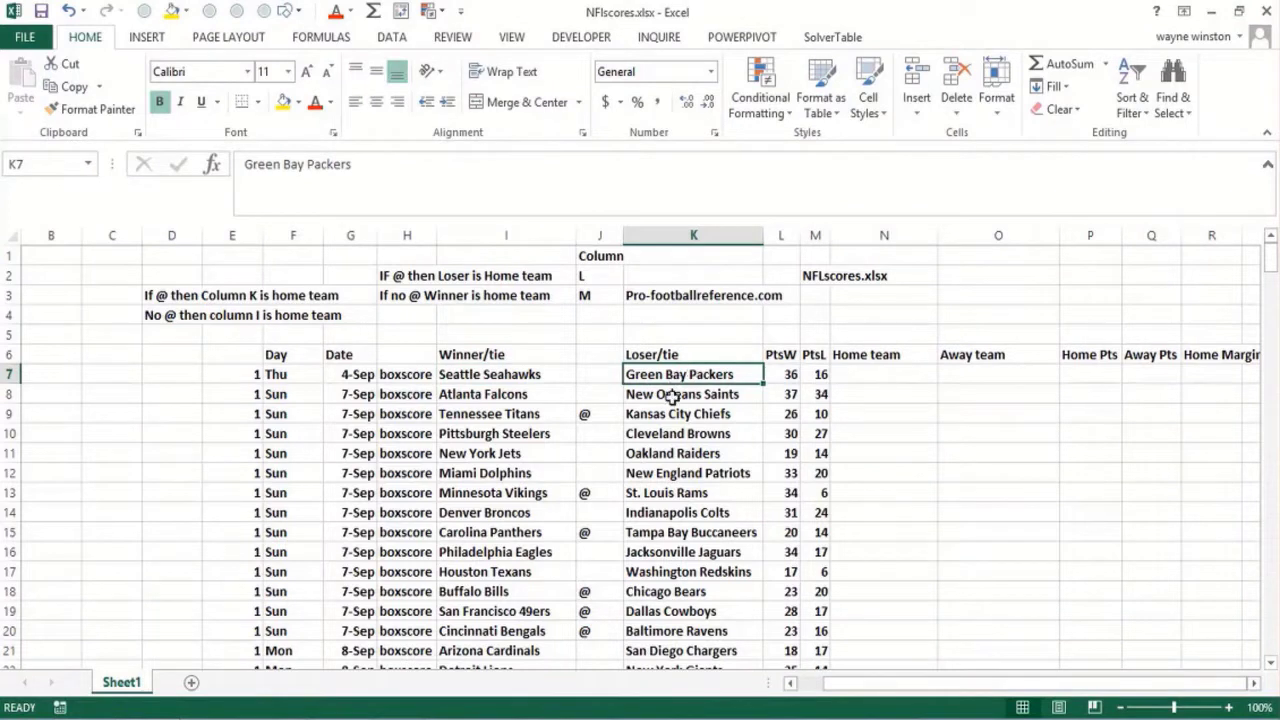
pyautogui.click(777, 376)
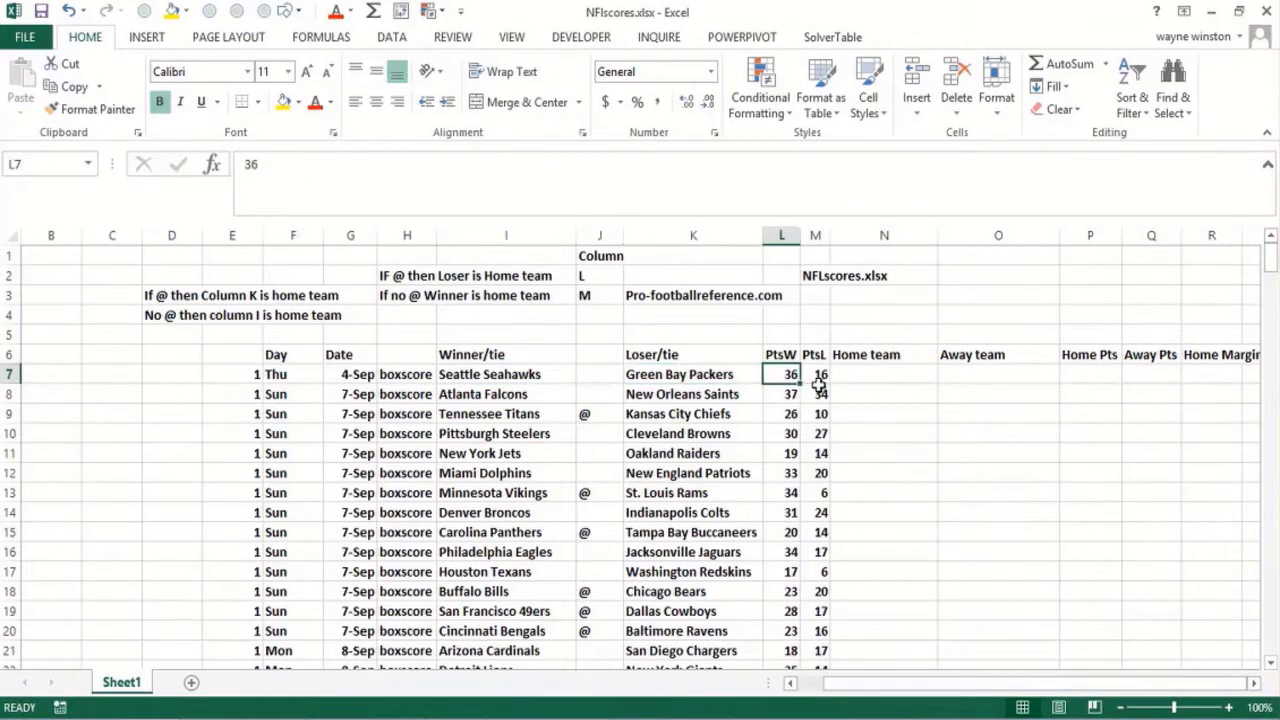
pyautogui.click(608, 421)
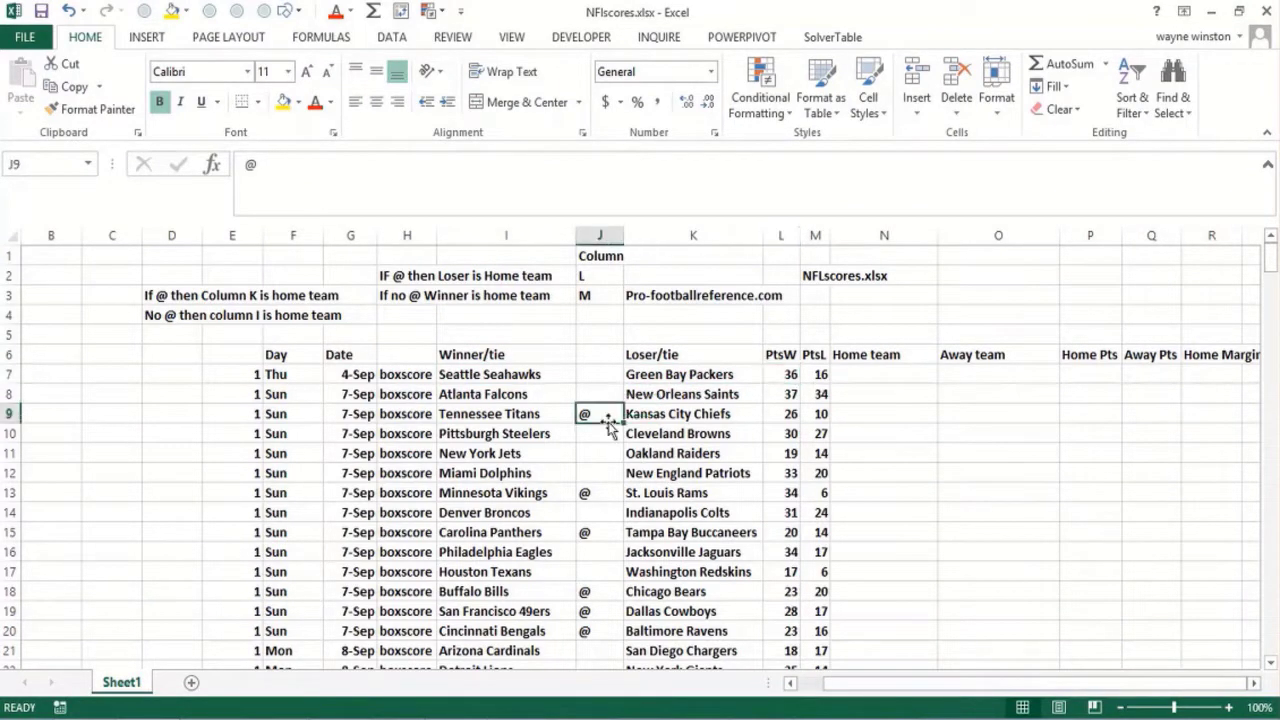
pyautogui.click(675, 419)
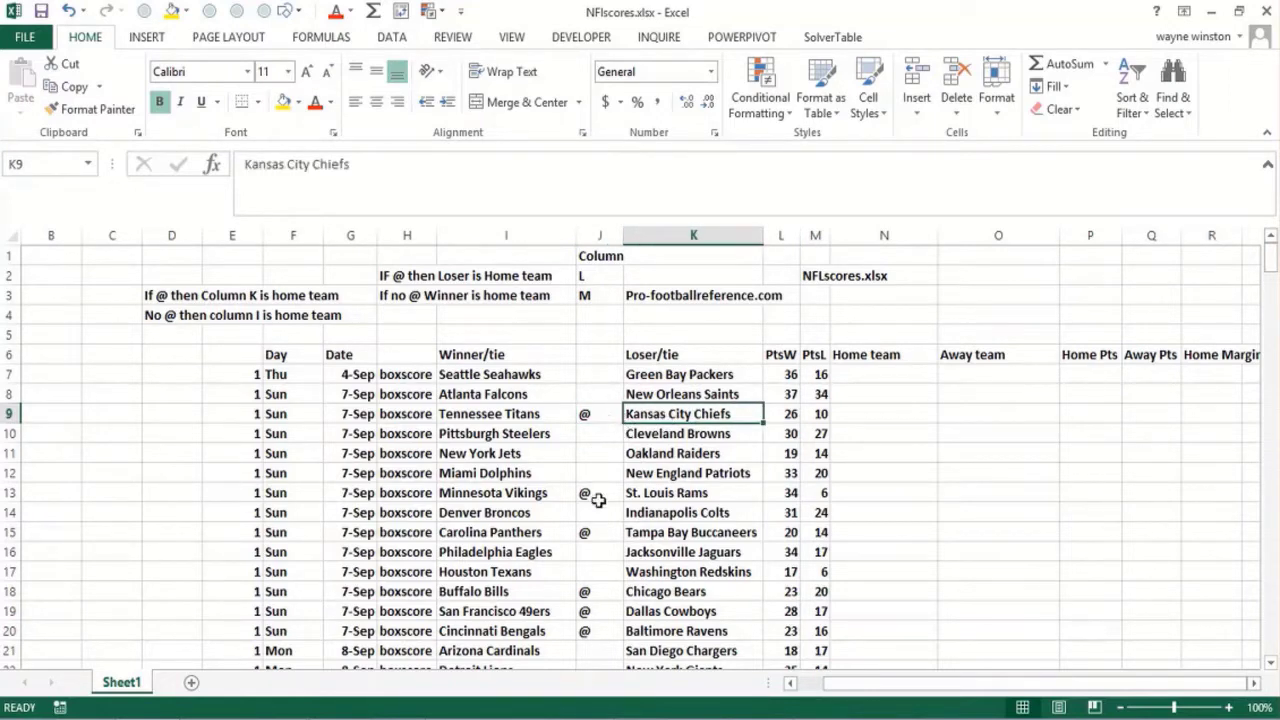
pyautogui.press('pagedown')
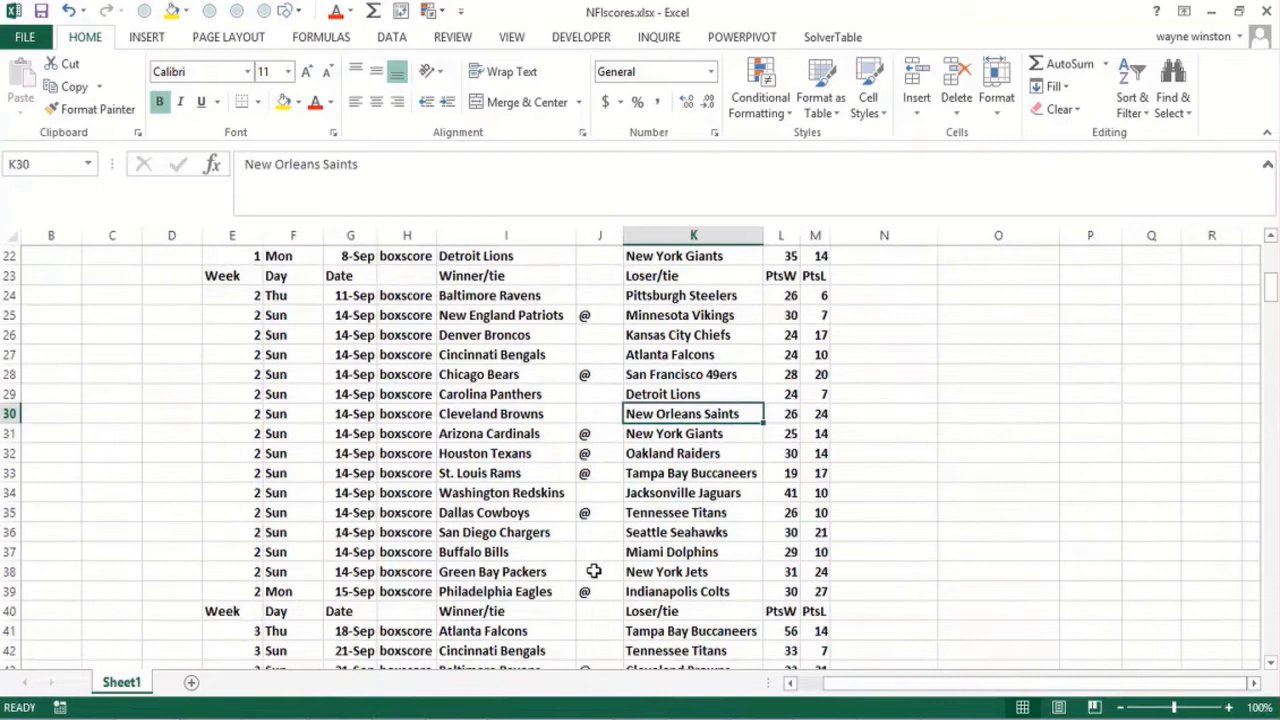
pyautogui.click(600, 591)
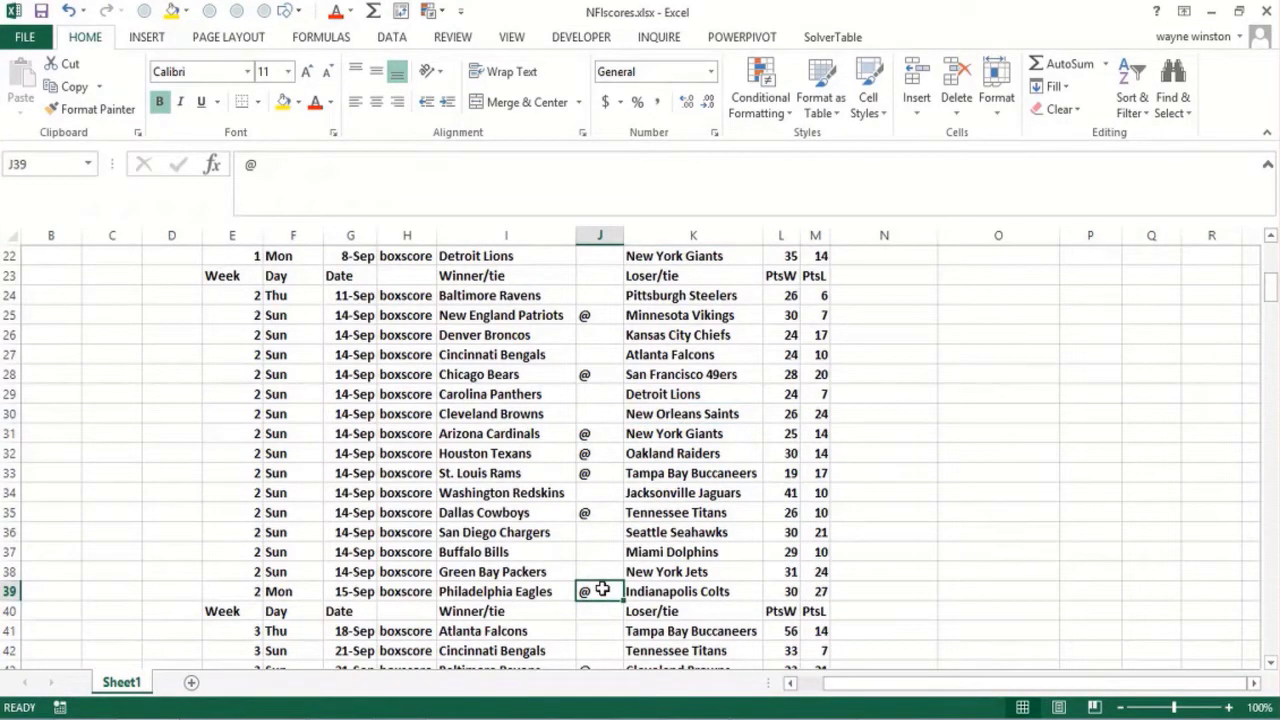
pyautogui.click(790, 594)
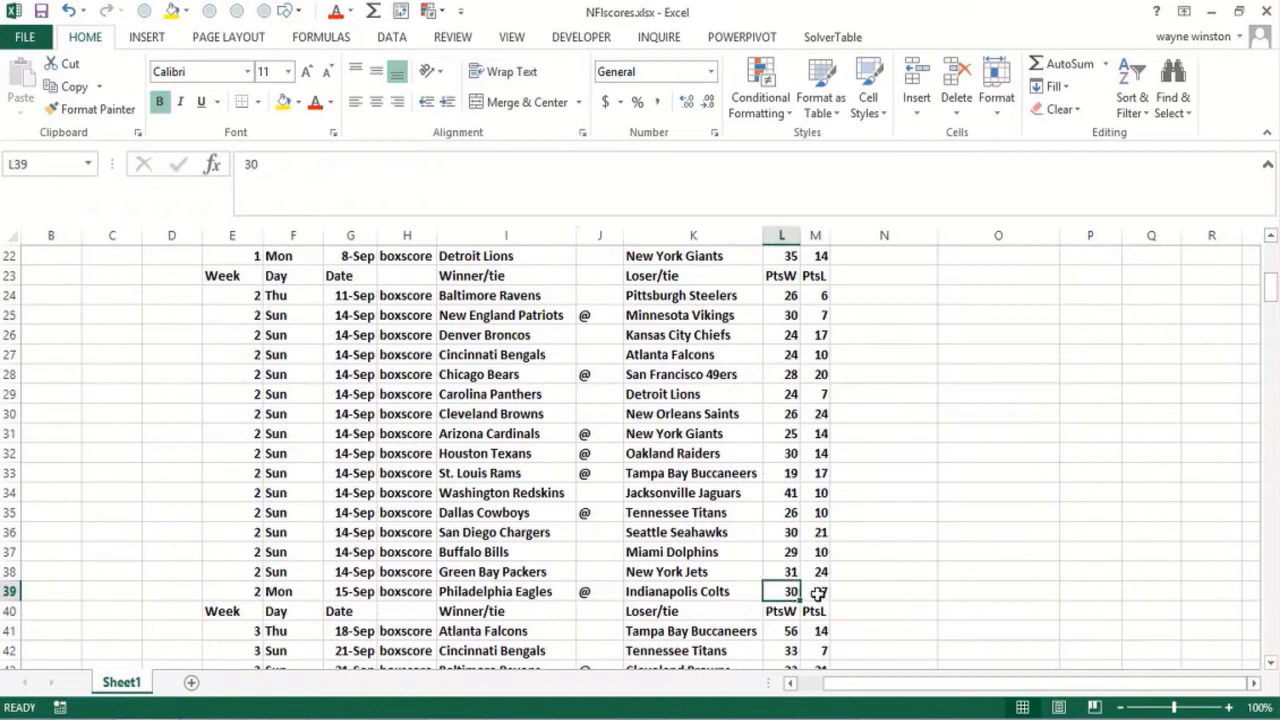
pyautogui.click(819, 593)
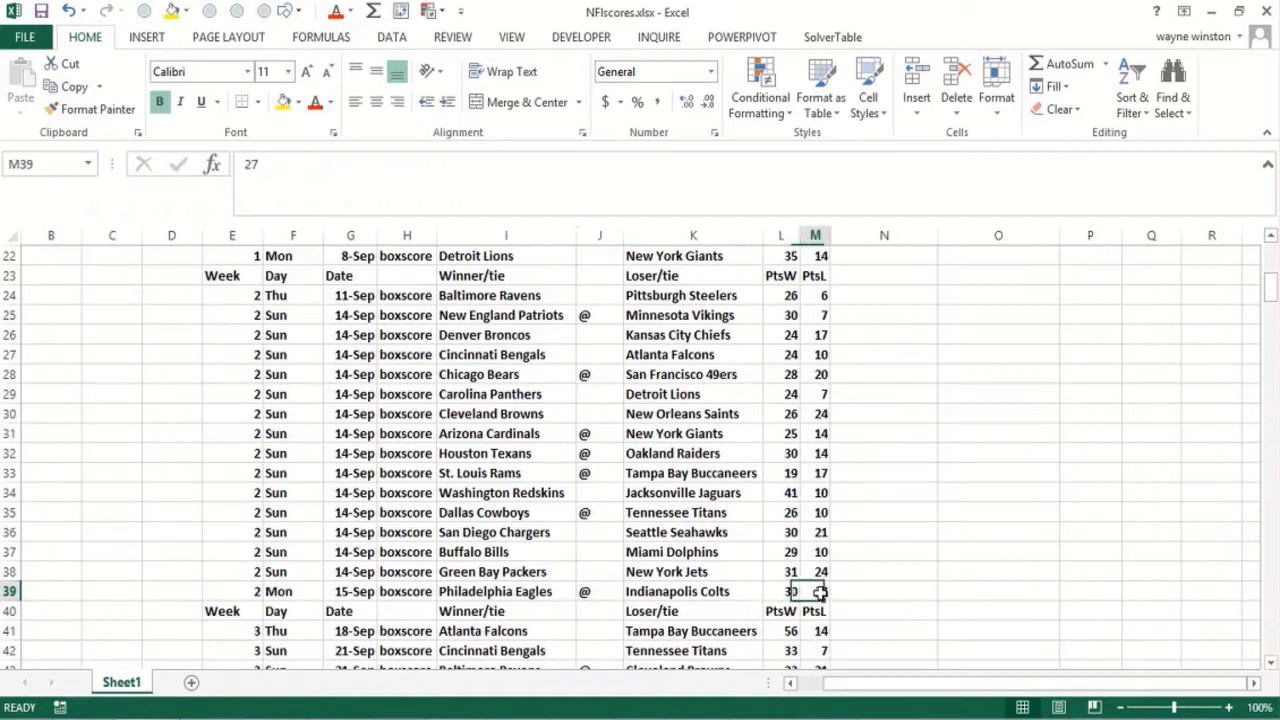
pyautogui.click(601, 553)
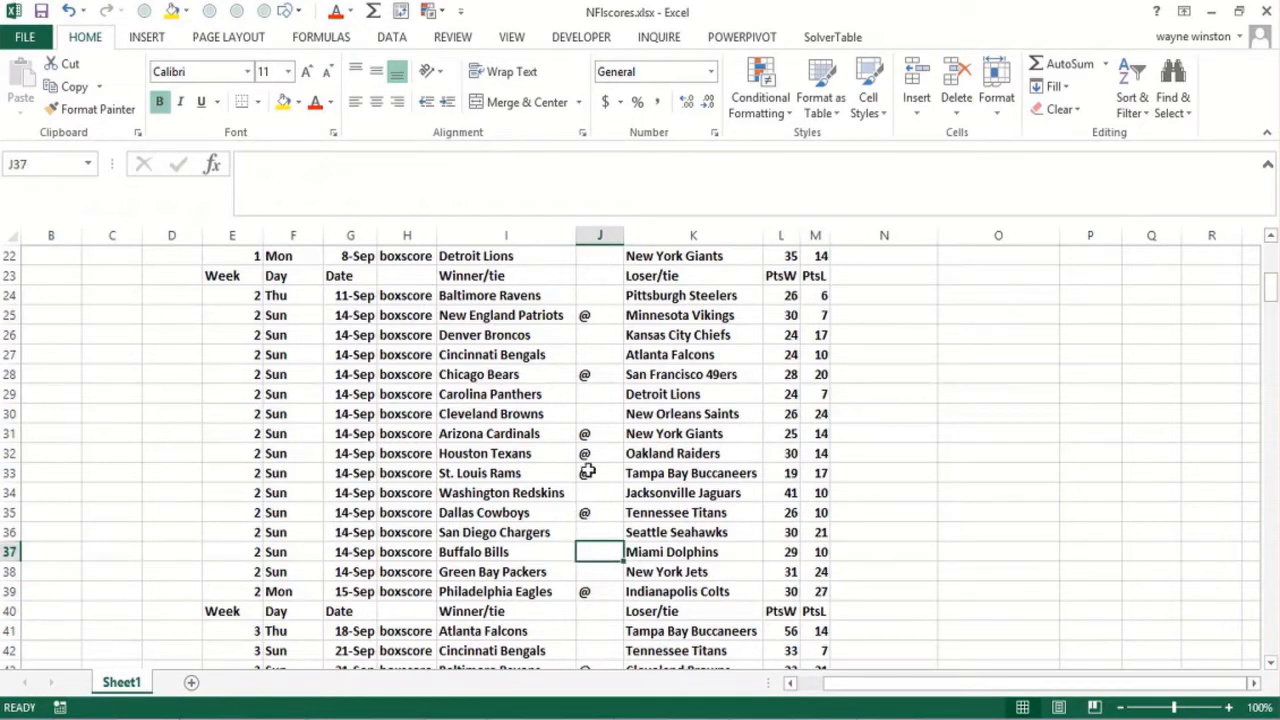
pyautogui.click(603, 495)
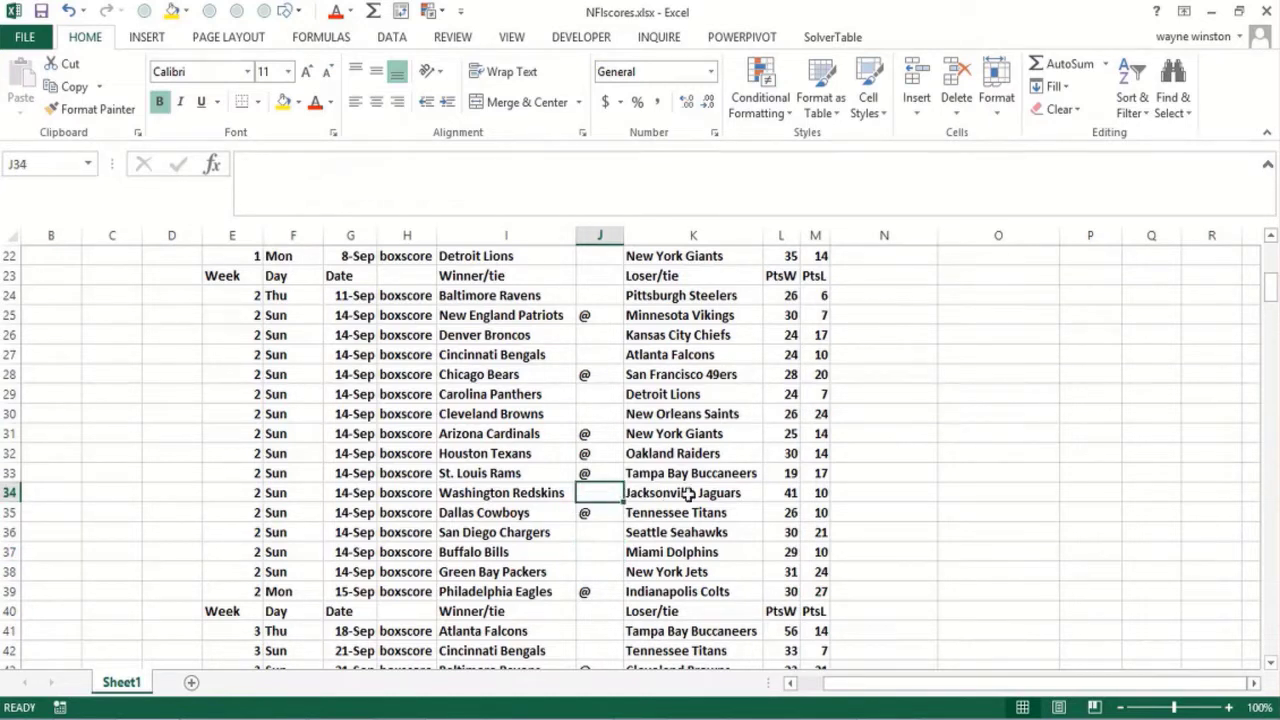
pyautogui.click(690, 493)
pyautogui.click(795, 494)
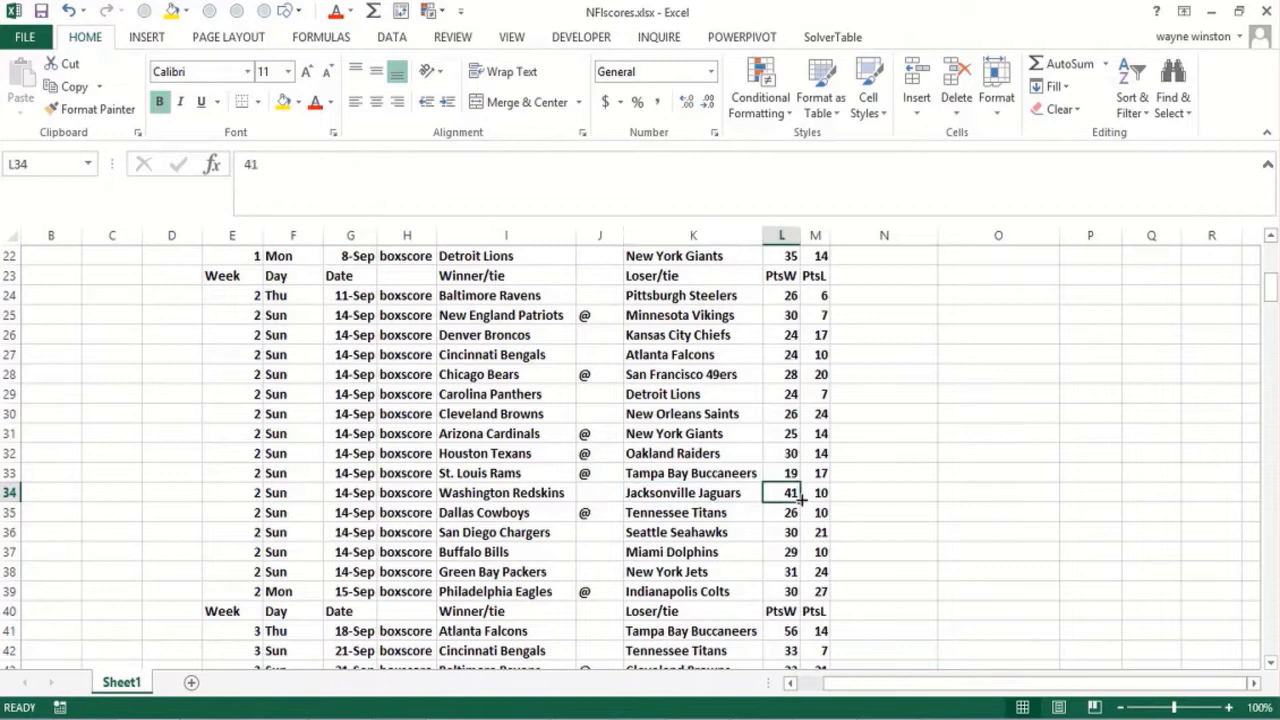
pyautogui.press('pageup')
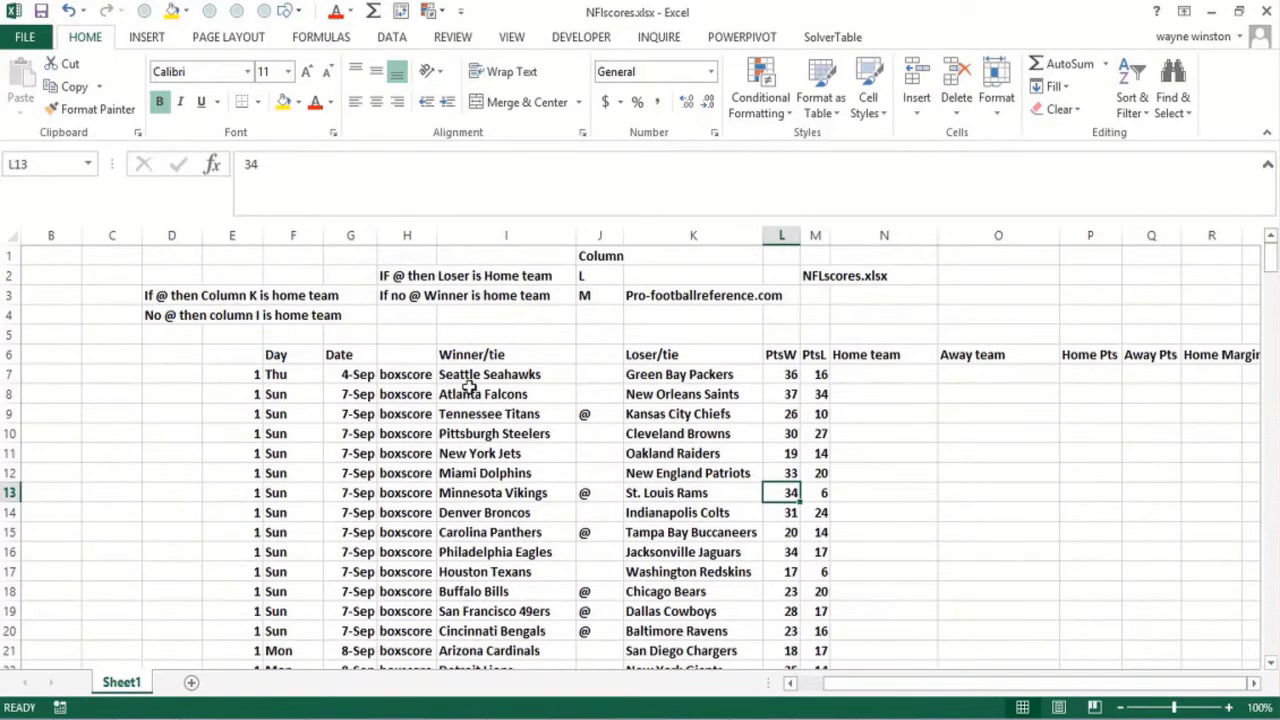
pyautogui.click(503, 377)
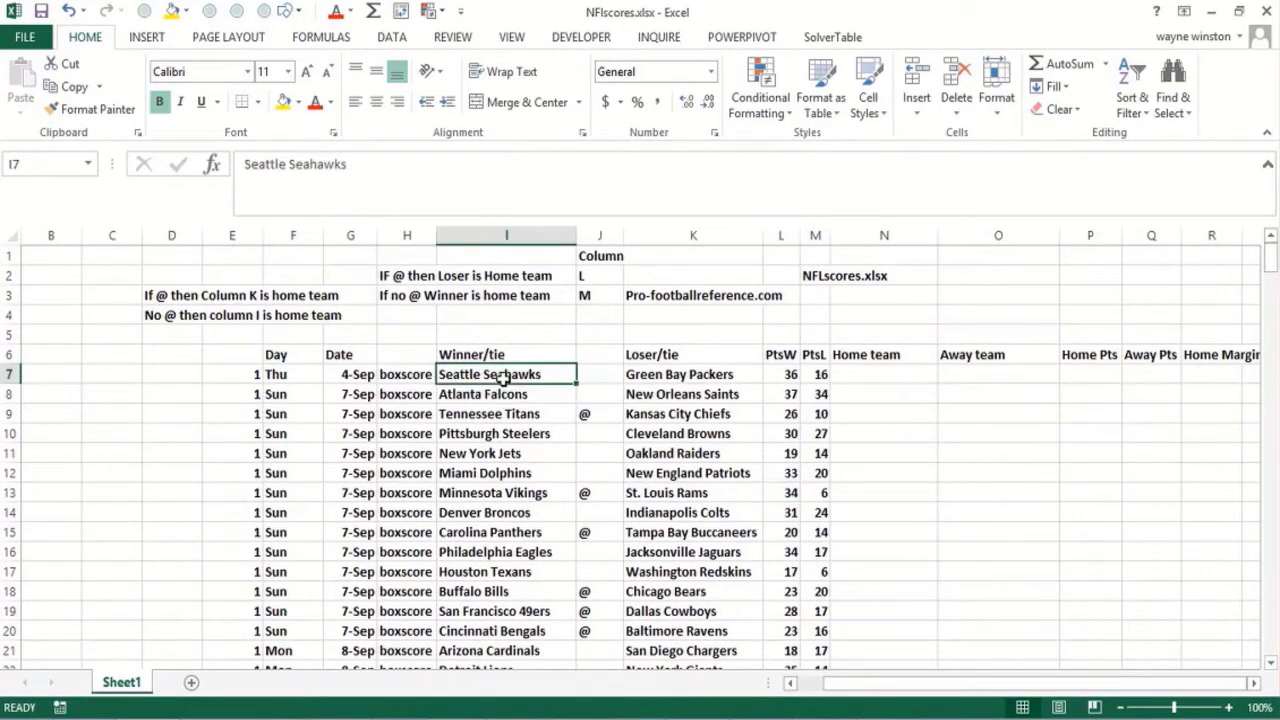
pyautogui.click(595, 374)
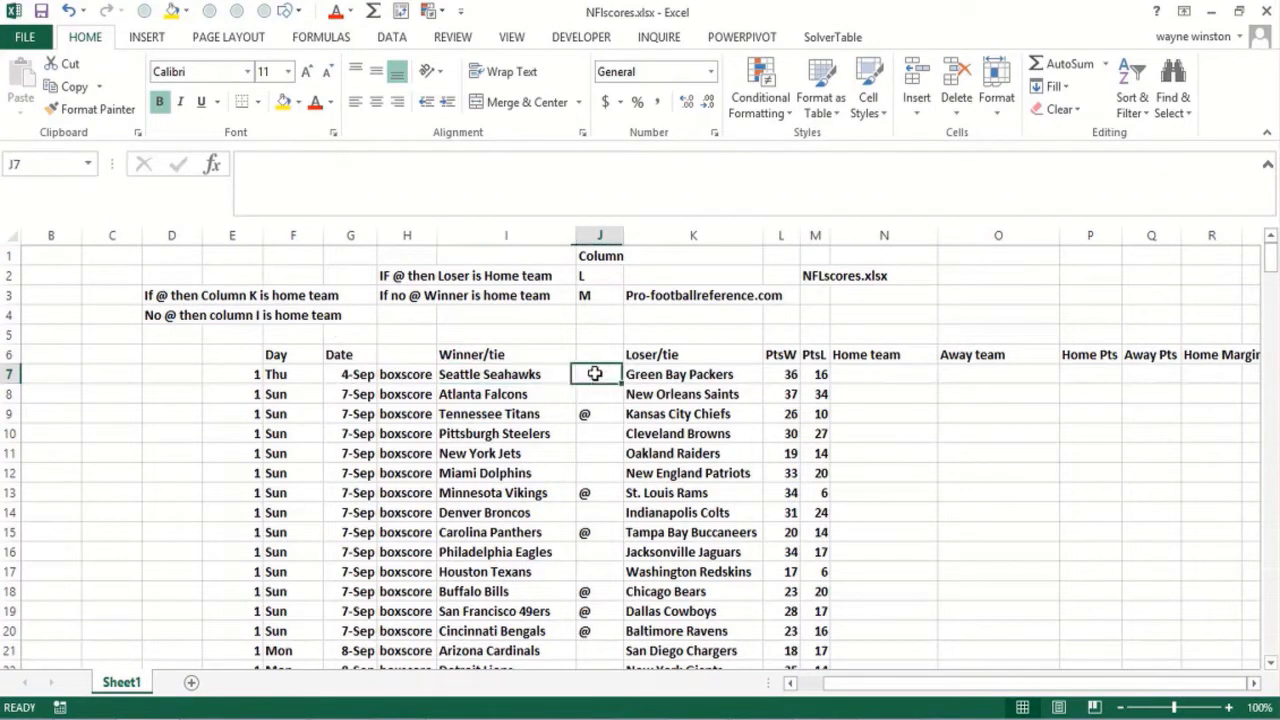
pyautogui.click(449, 374)
pyautogui.click(681, 378)
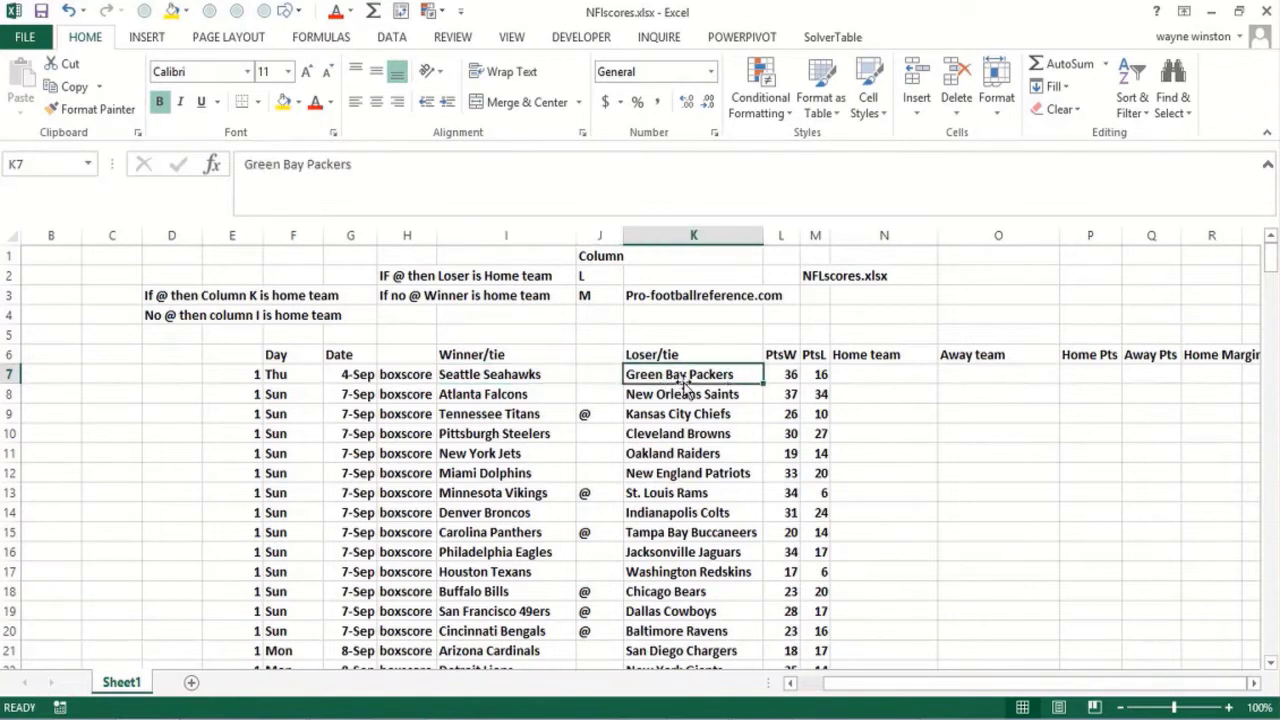
pyautogui.click(888, 374)
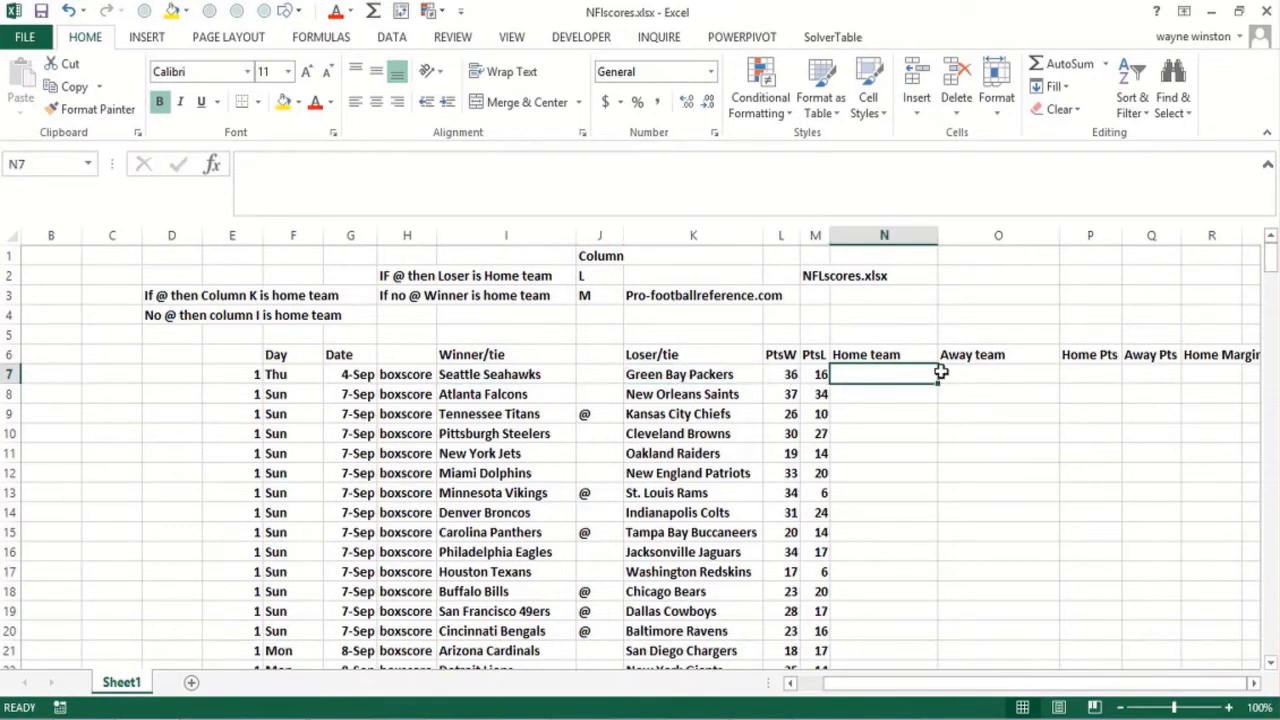
pyautogui.click(966, 378)
pyautogui.click(886, 374)
pyautogui.click(1088, 378)
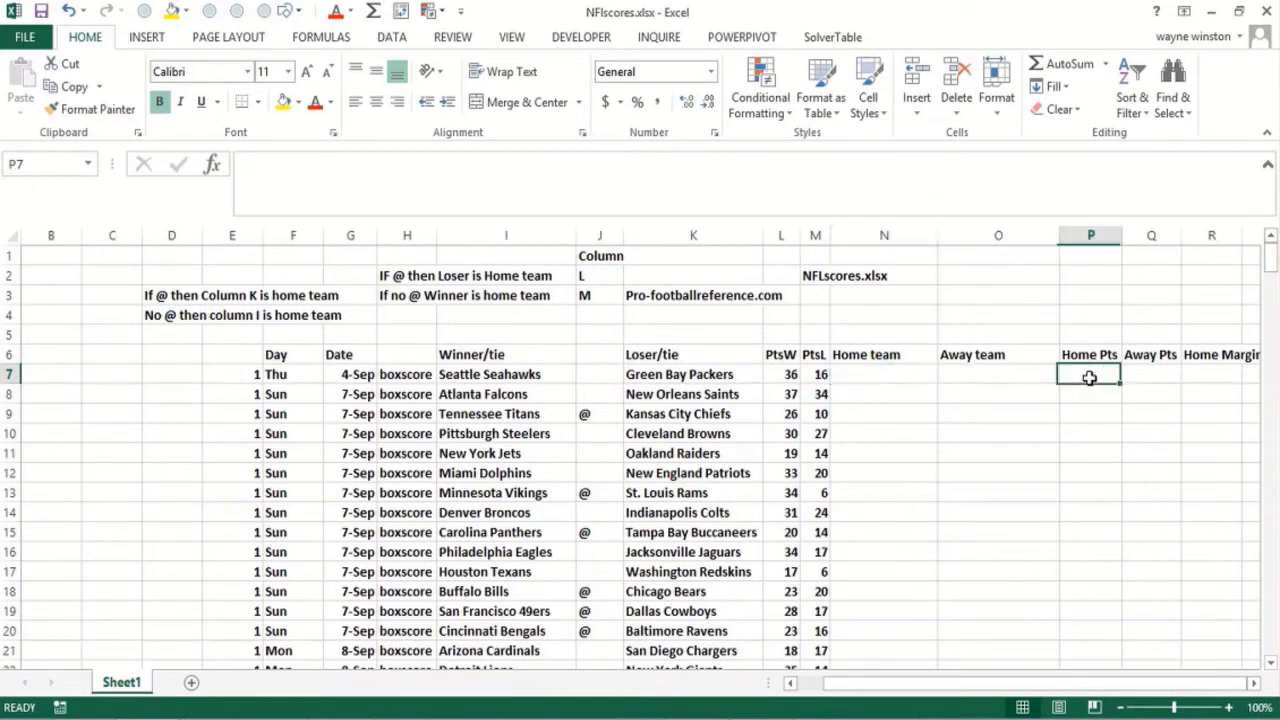
pyautogui.click(905, 376)
pyautogui.click(1151, 375)
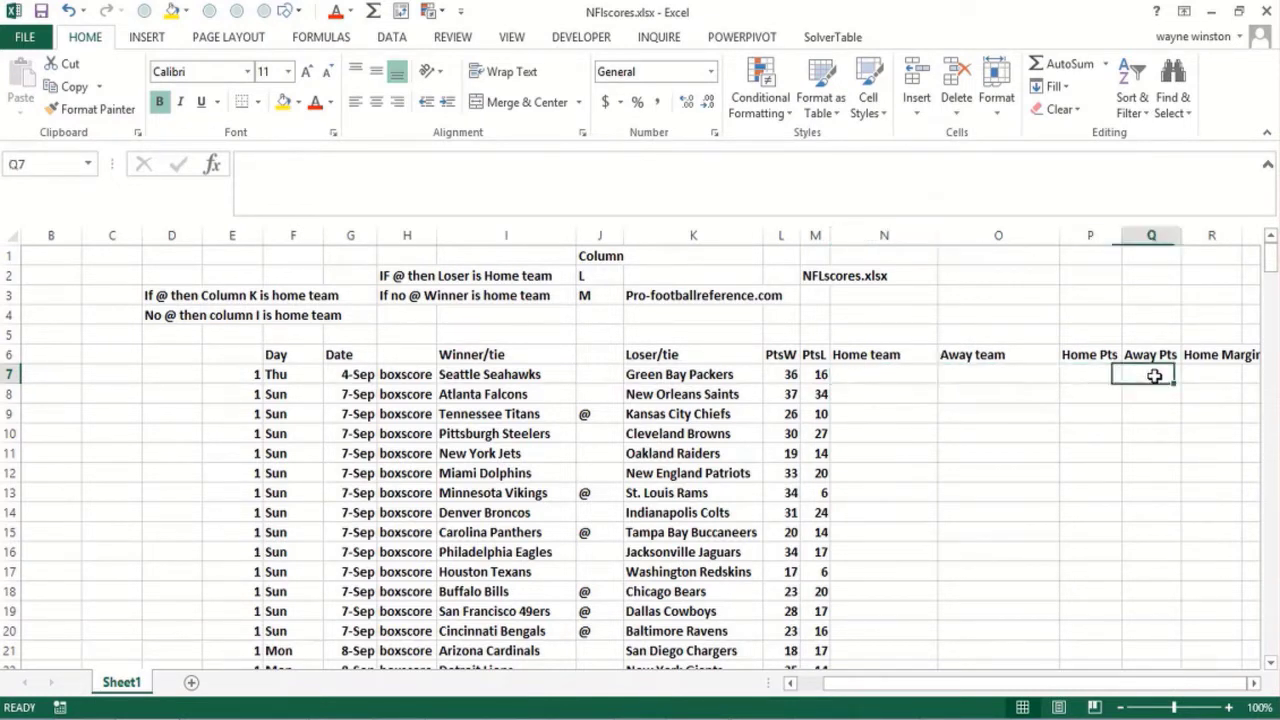
pyautogui.click(1211, 374)
pyautogui.click(858, 370)
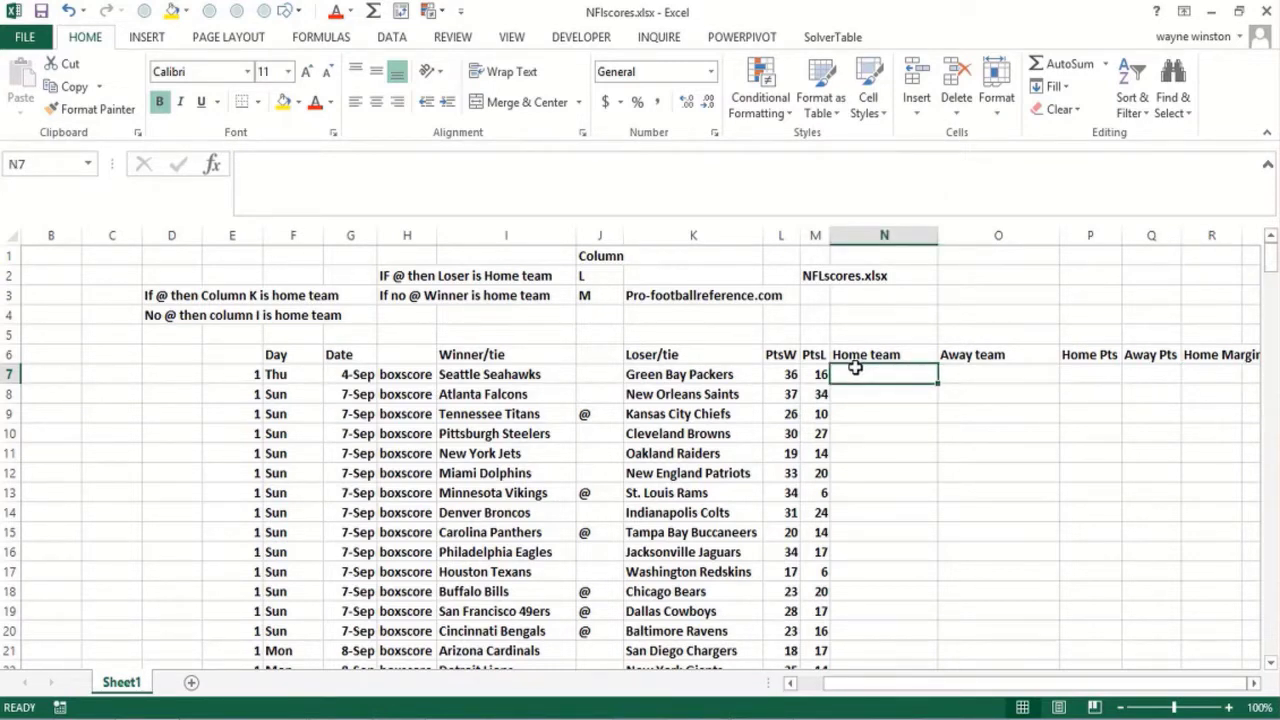
pyautogui.click(594, 372)
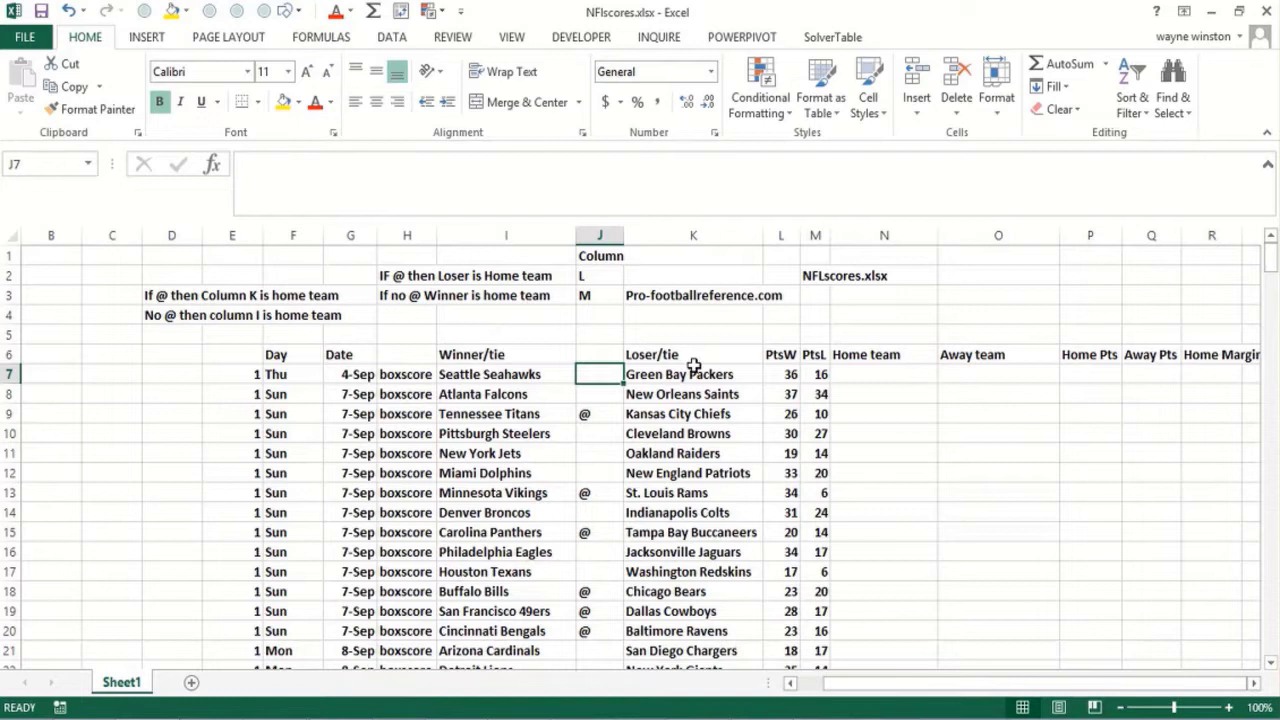
pyautogui.click(867, 371)
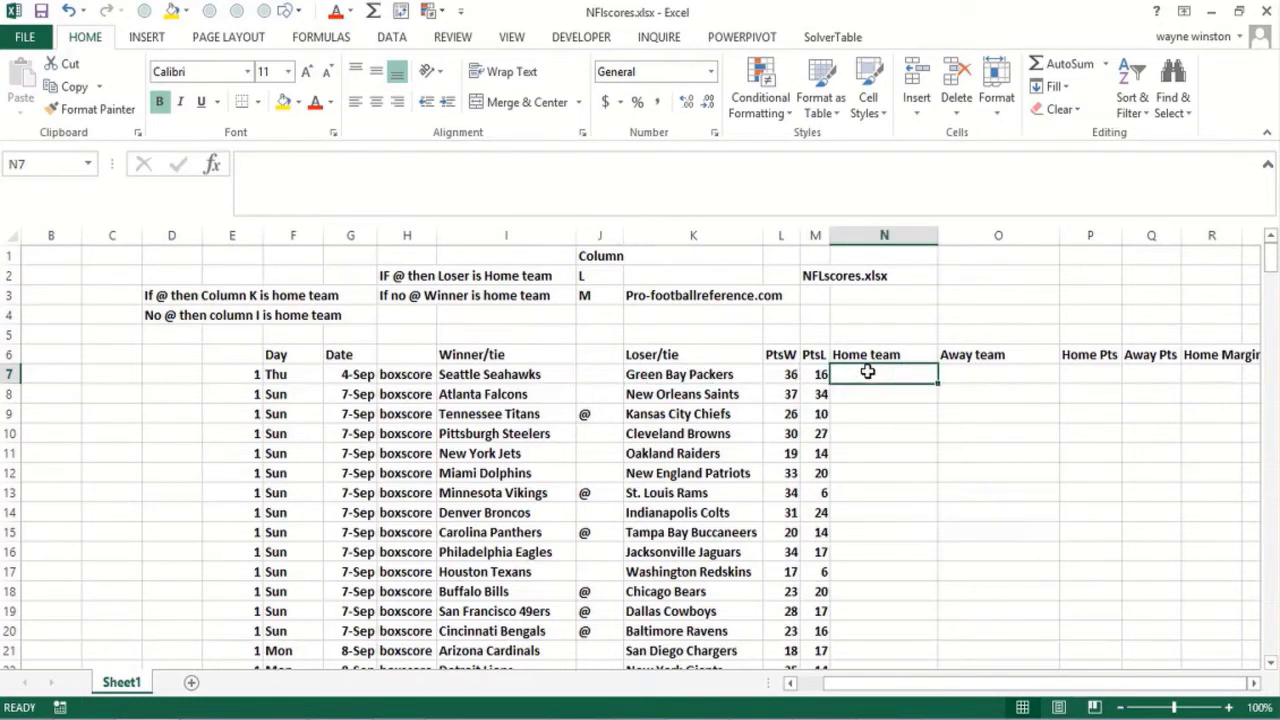
# Step: Enter =IF(J7="@",K7,I7) in N7 and fill it down the Home team column
pyautogui.write('=if(')
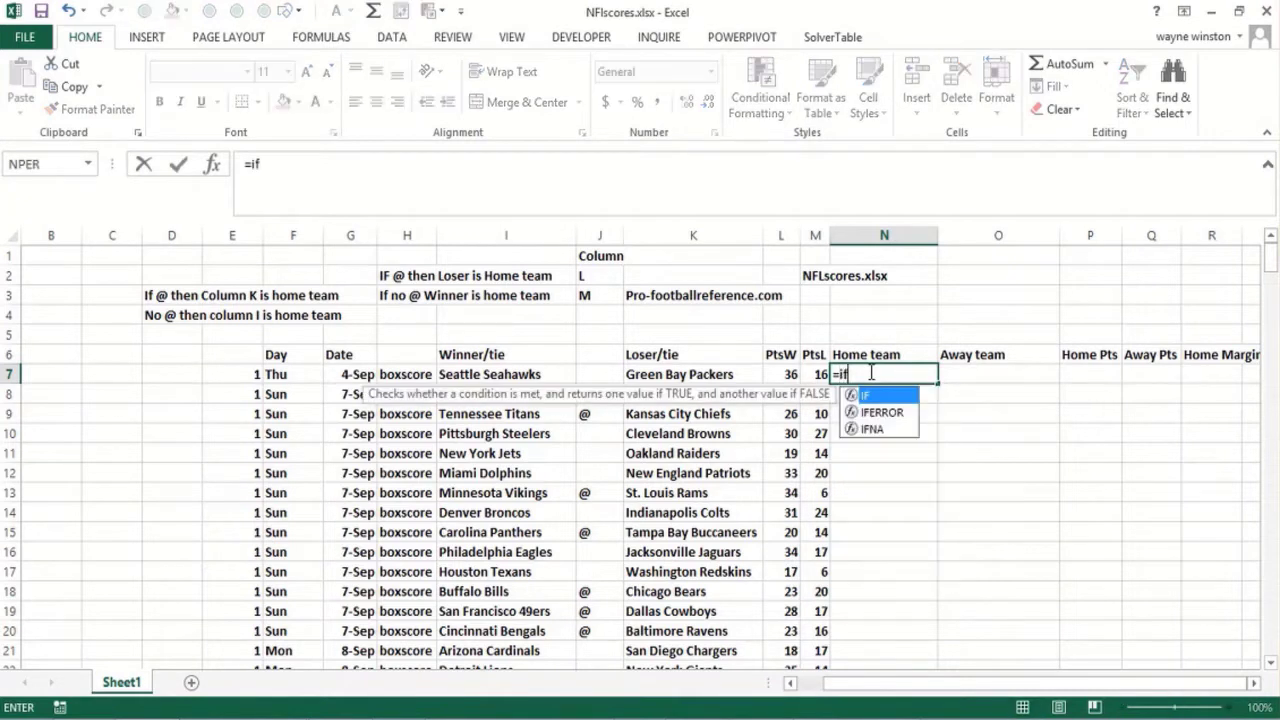
pyautogui.click(600, 375)
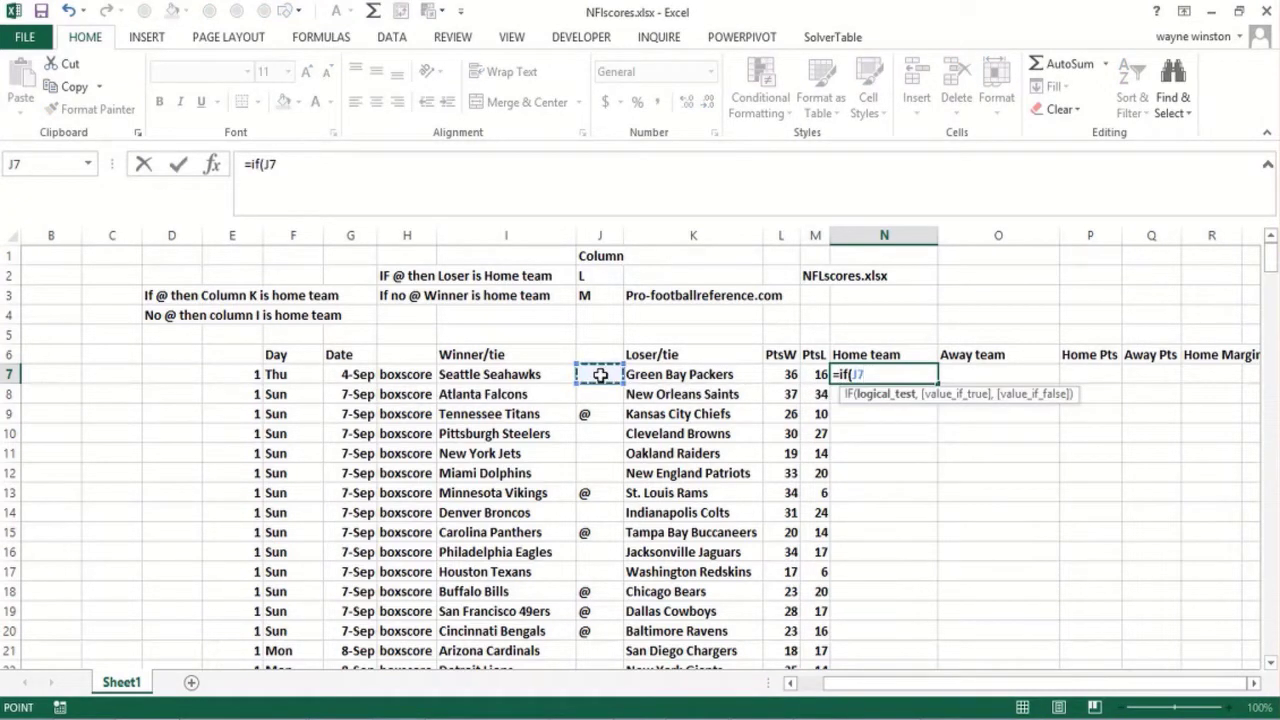
pyautogui.write('="@')
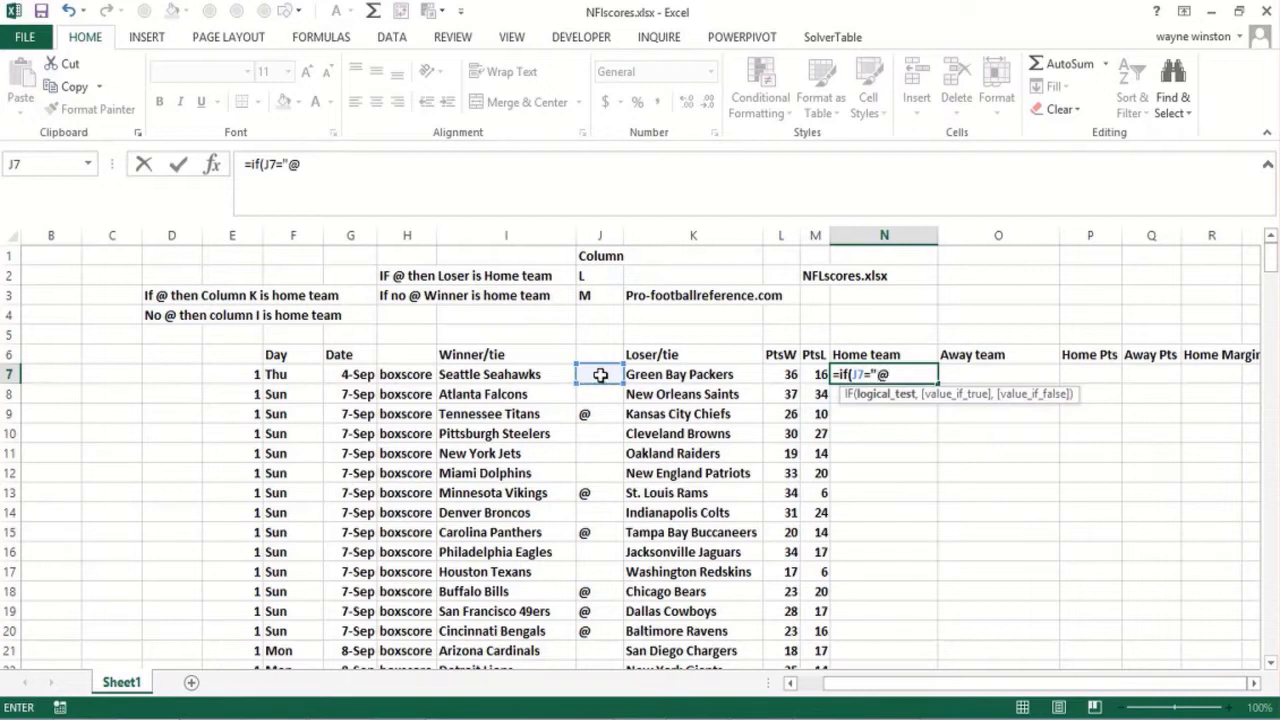
pyautogui.write('",')
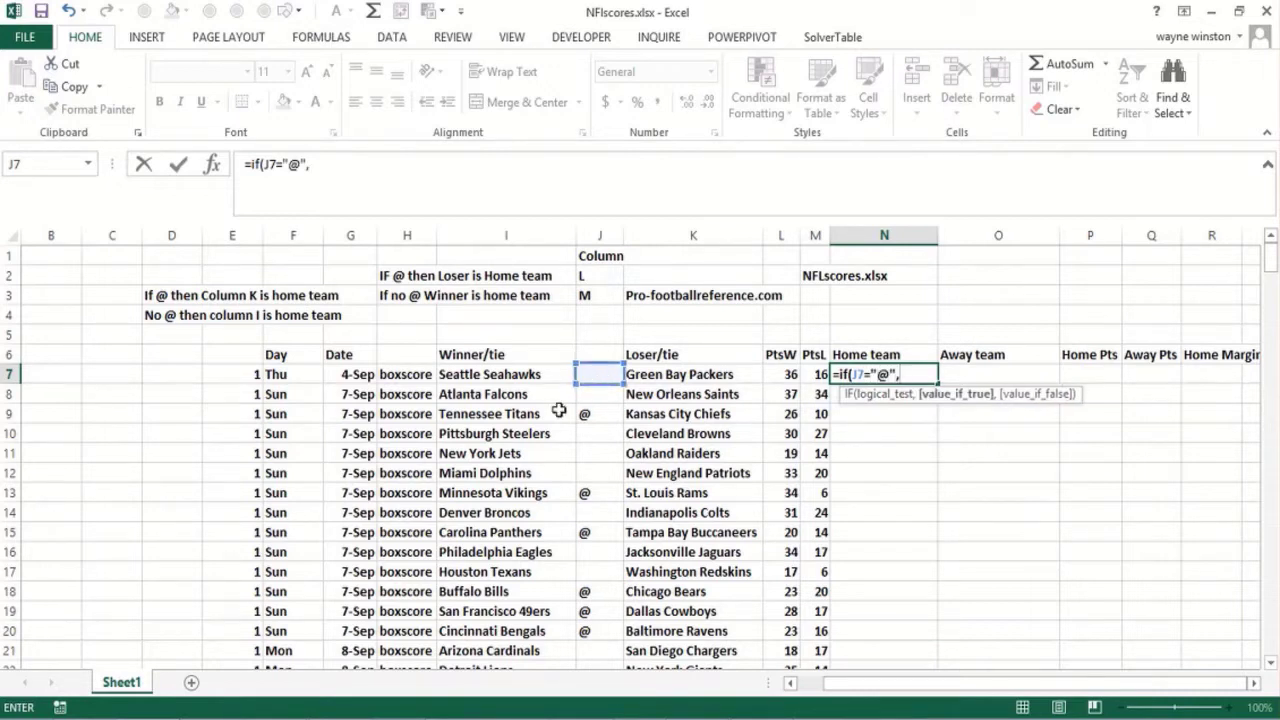
pyautogui.click(690, 376)
pyautogui.write(',')
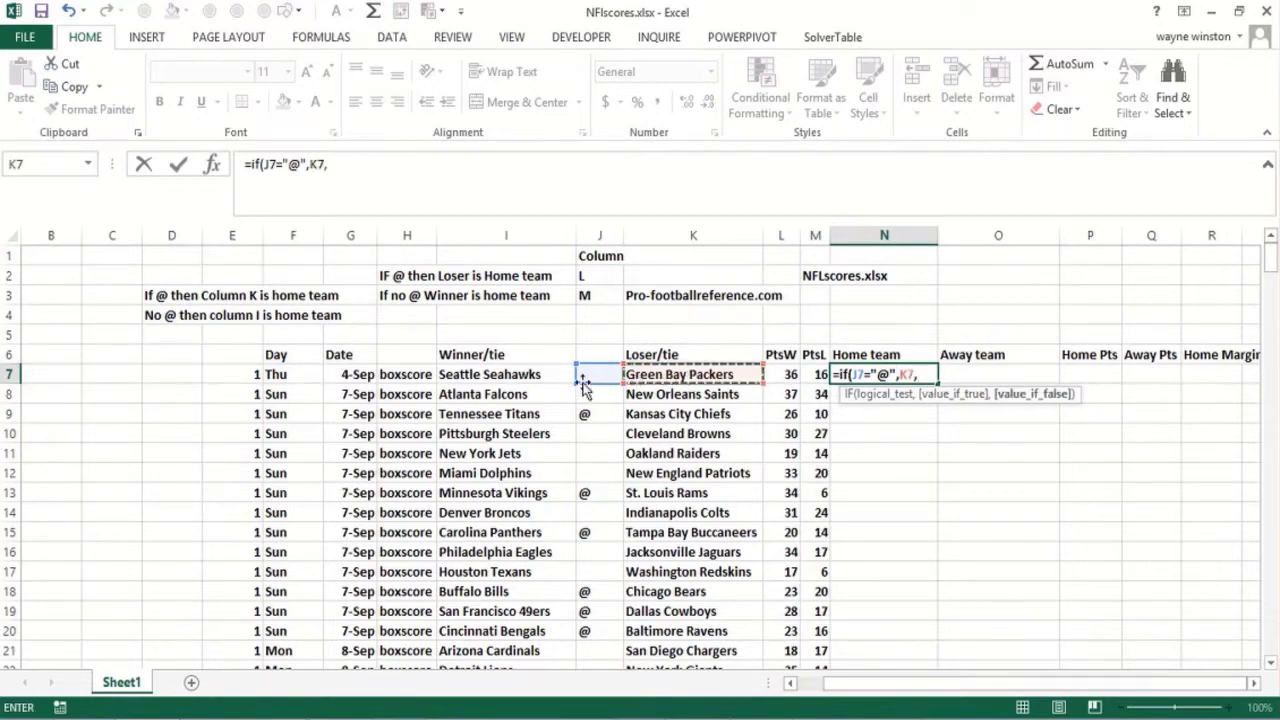
pyautogui.click(540, 374)
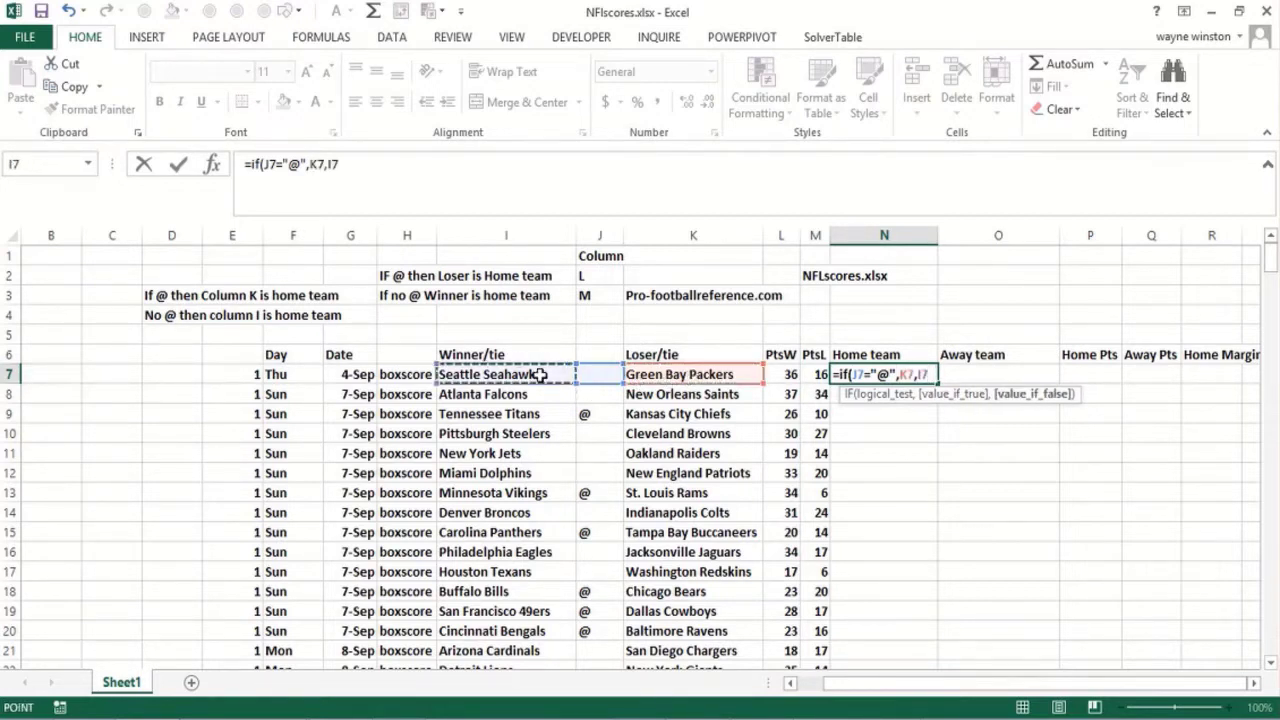
pyautogui.write(')')
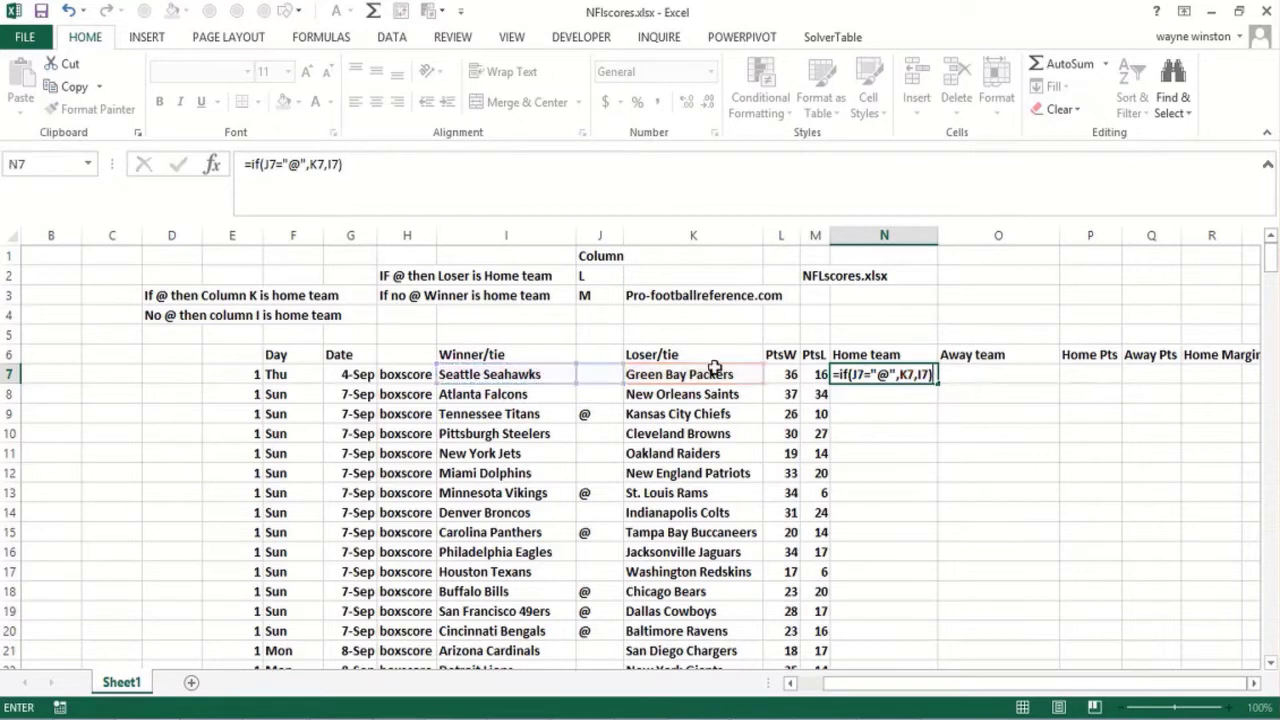
pyautogui.press('Return')
pyautogui.click(933, 375)
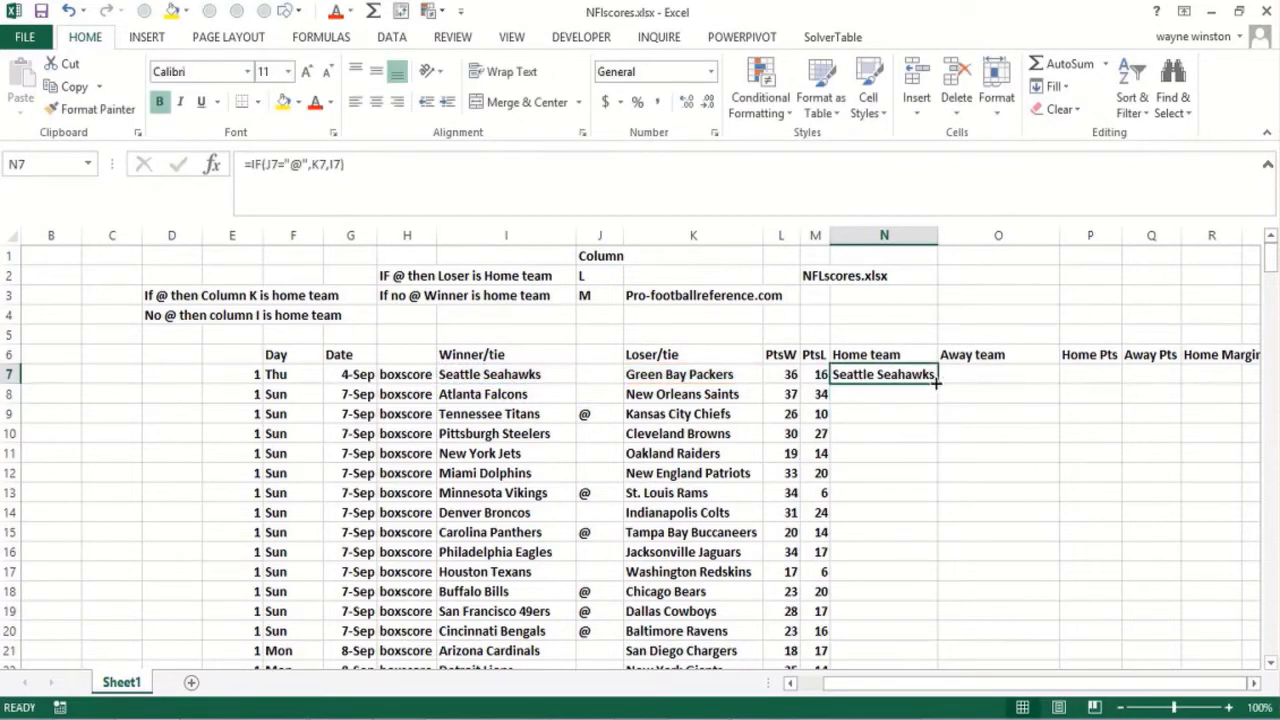
pyautogui.doubleClick(937, 381)
pyautogui.click(966, 378)
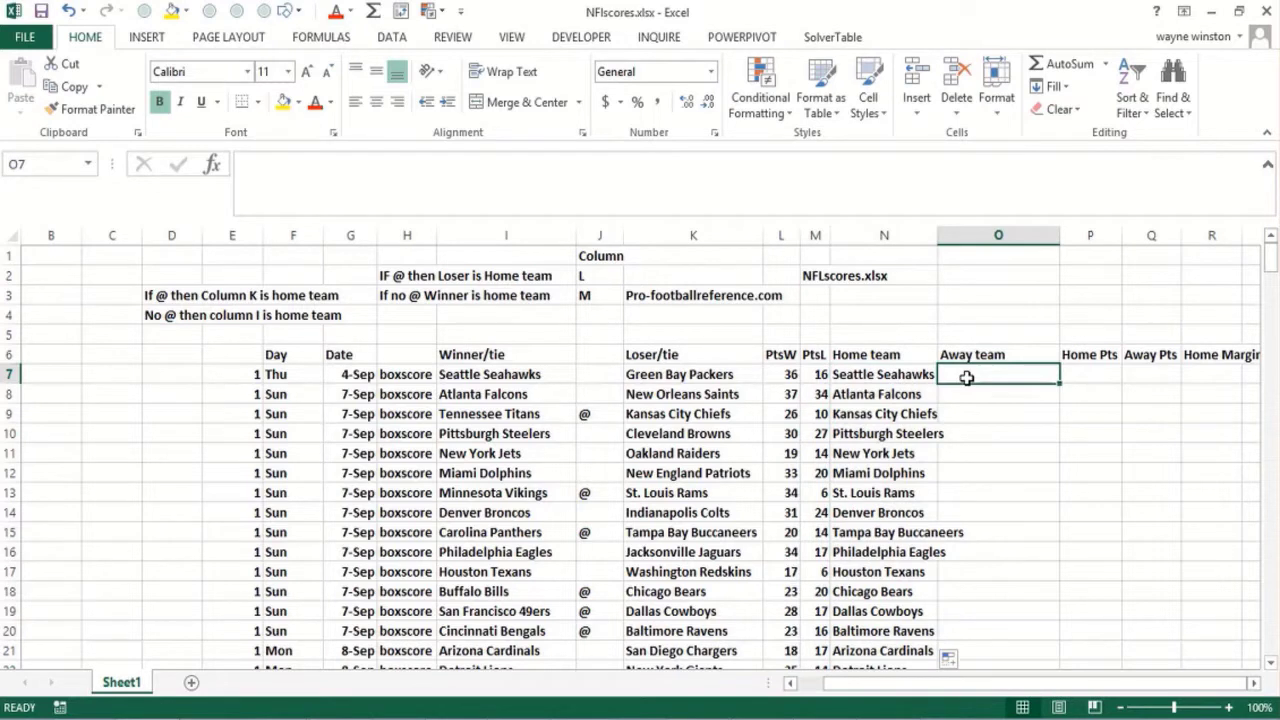
# Step: Enter =IF(N7=I7,K7,I7) in O7 to return the away team
pyautogui.write('=if(')
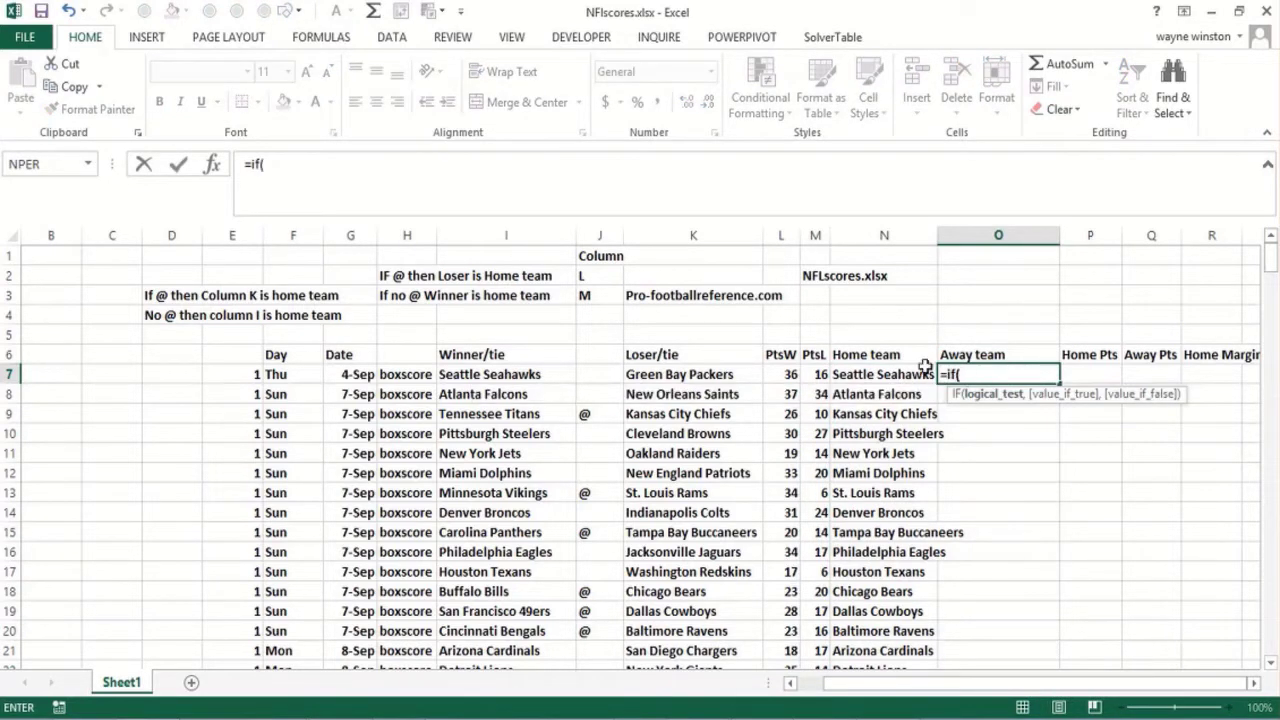
pyautogui.click(903, 374)
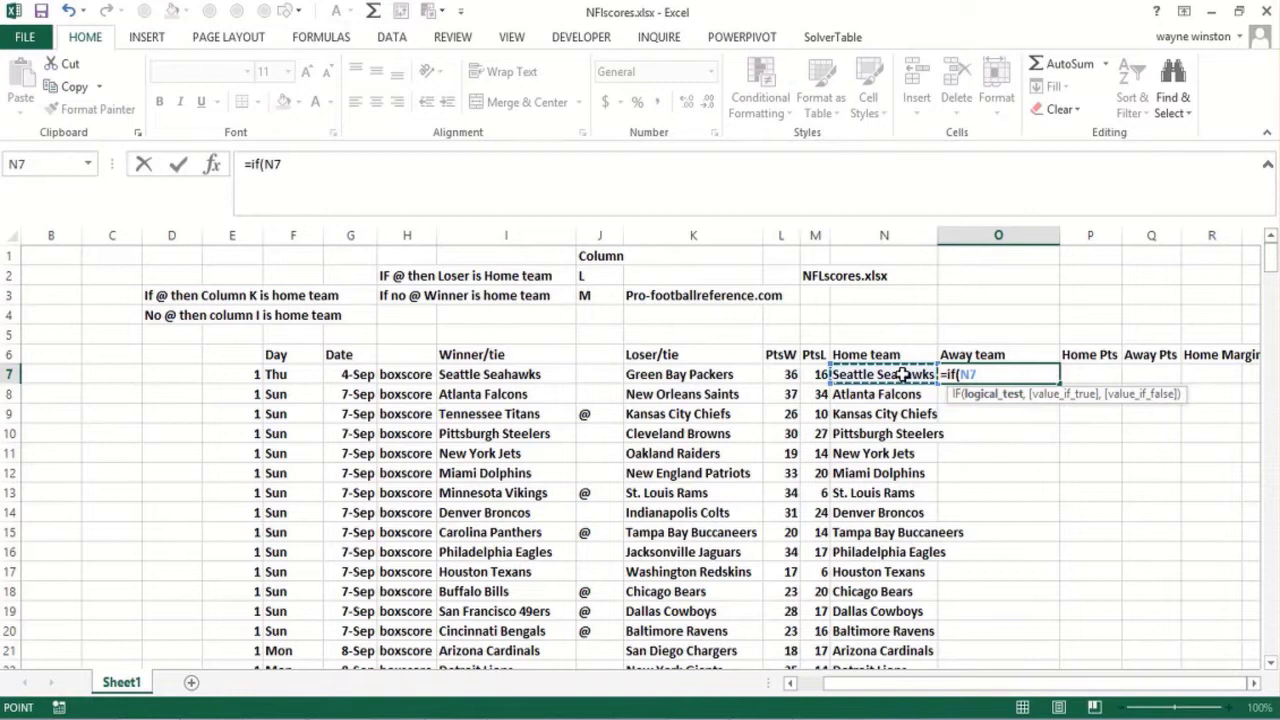
pyautogui.write('=')
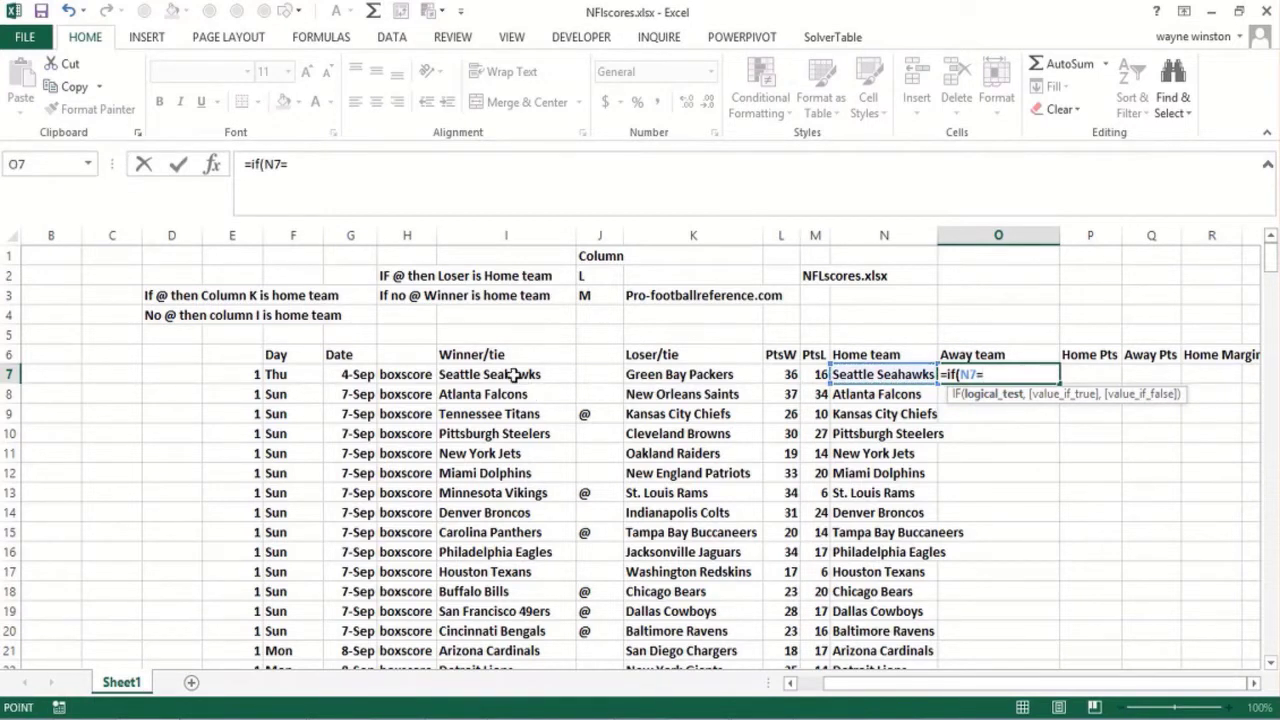
pyautogui.click(513, 374)
pyautogui.write(',')
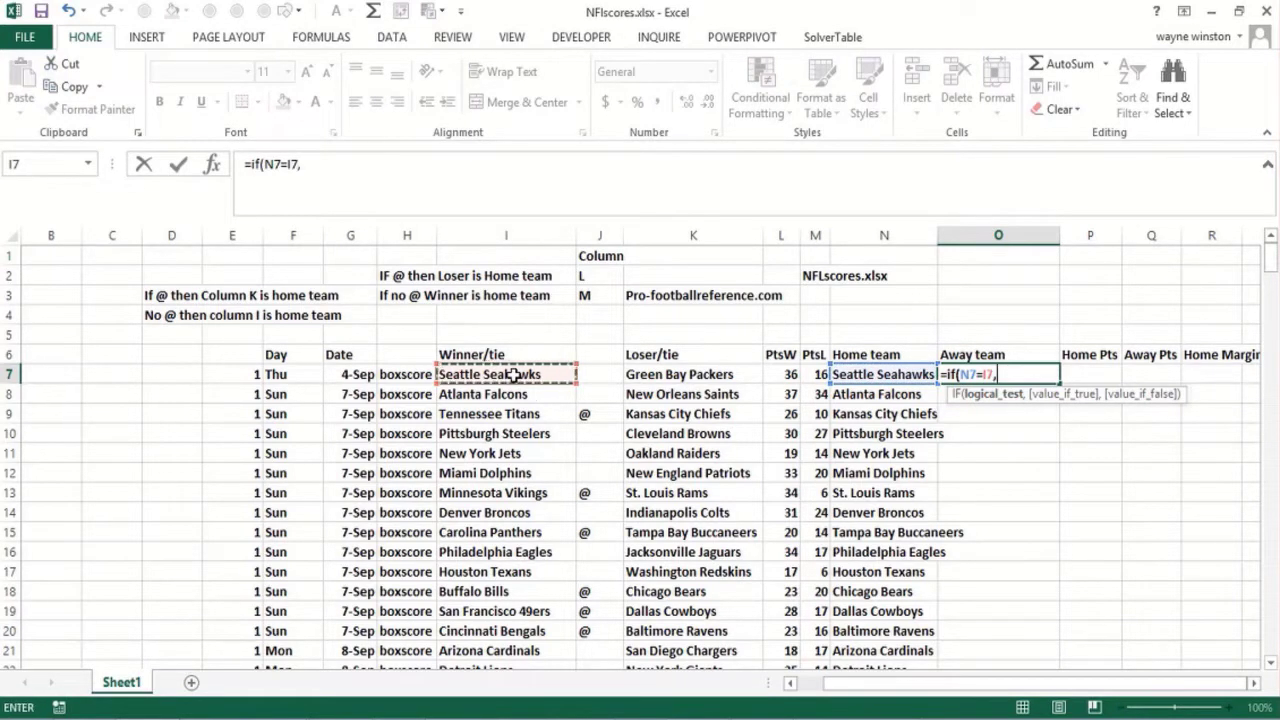
pyautogui.click(713, 376)
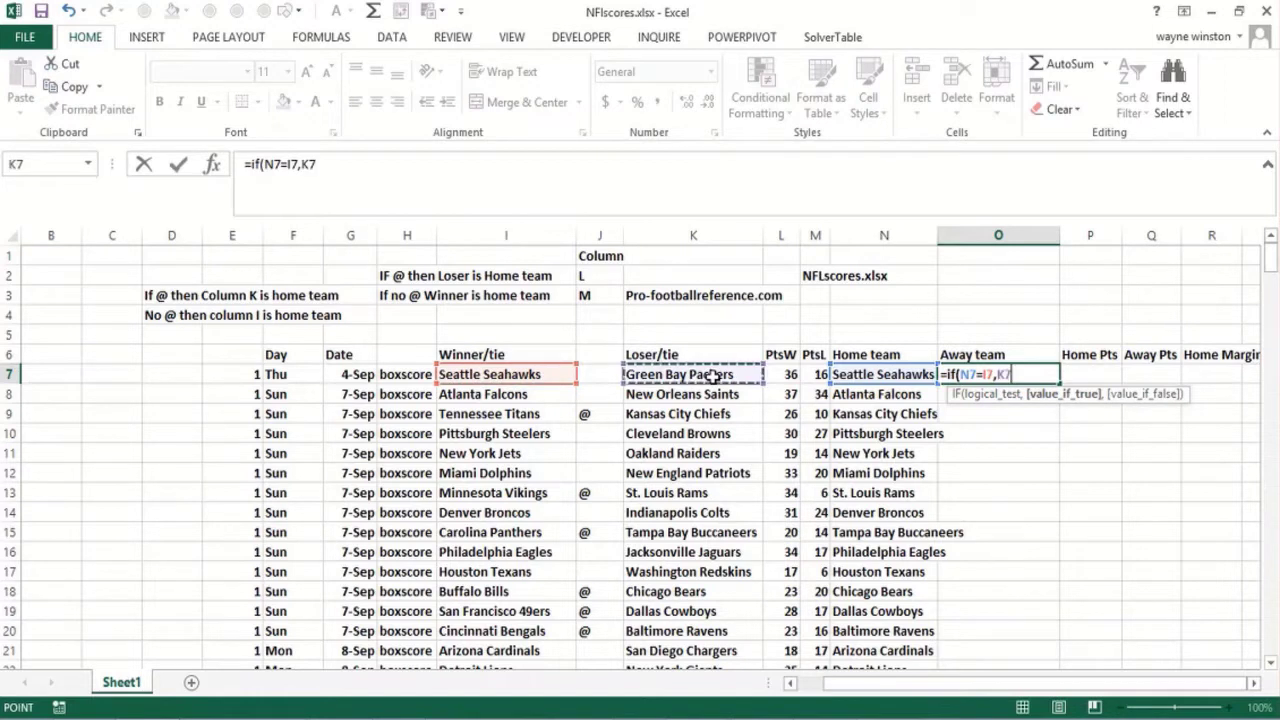
pyautogui.write(',')
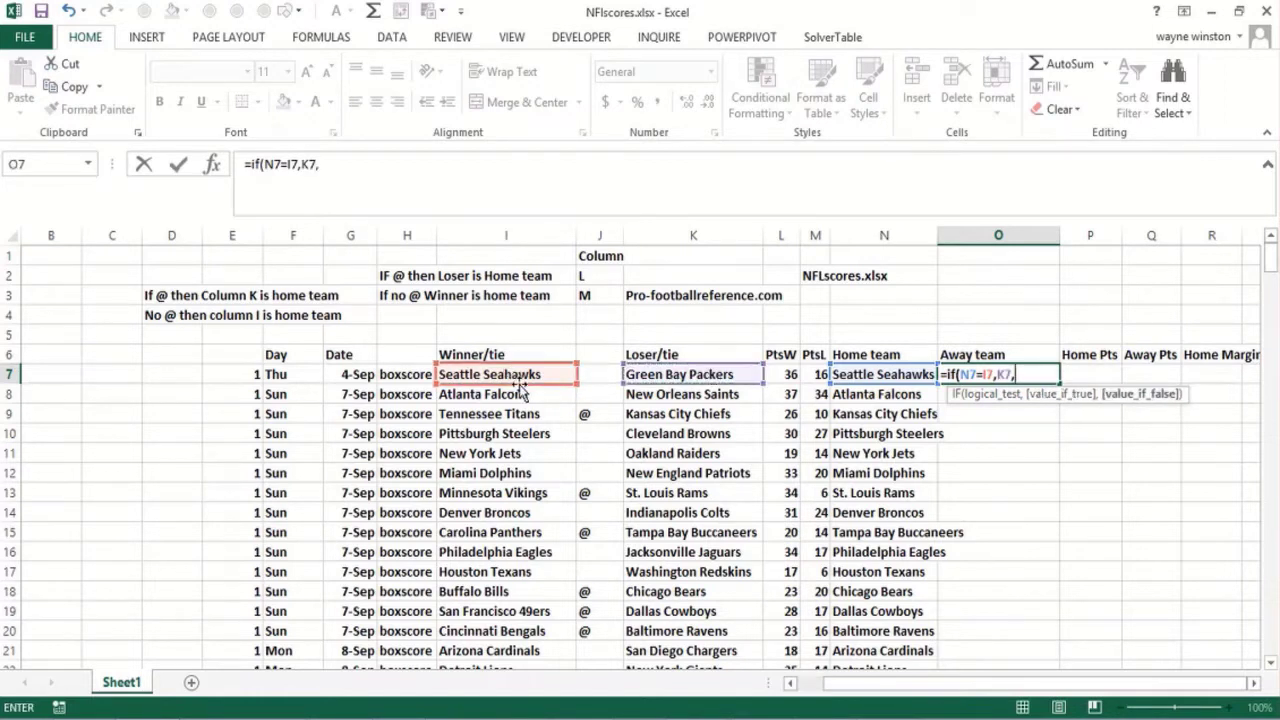
pyautogui.click(531, 374)
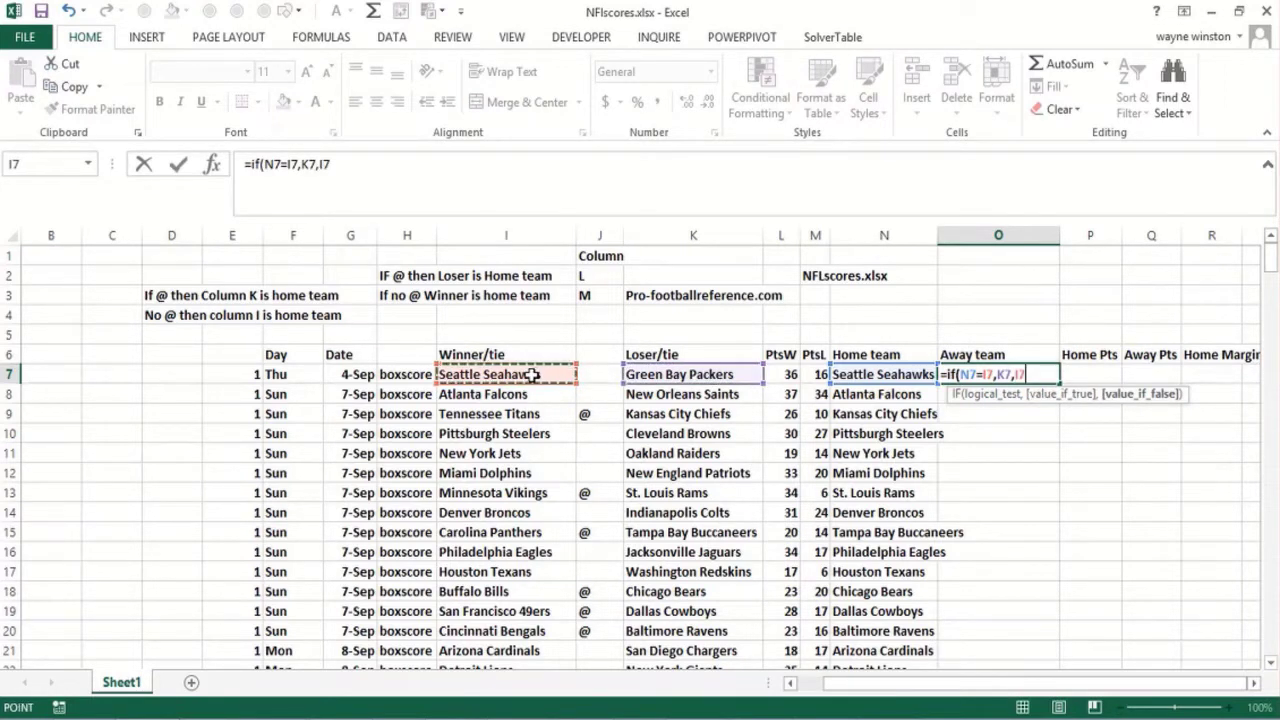
pyautogui.write(')')
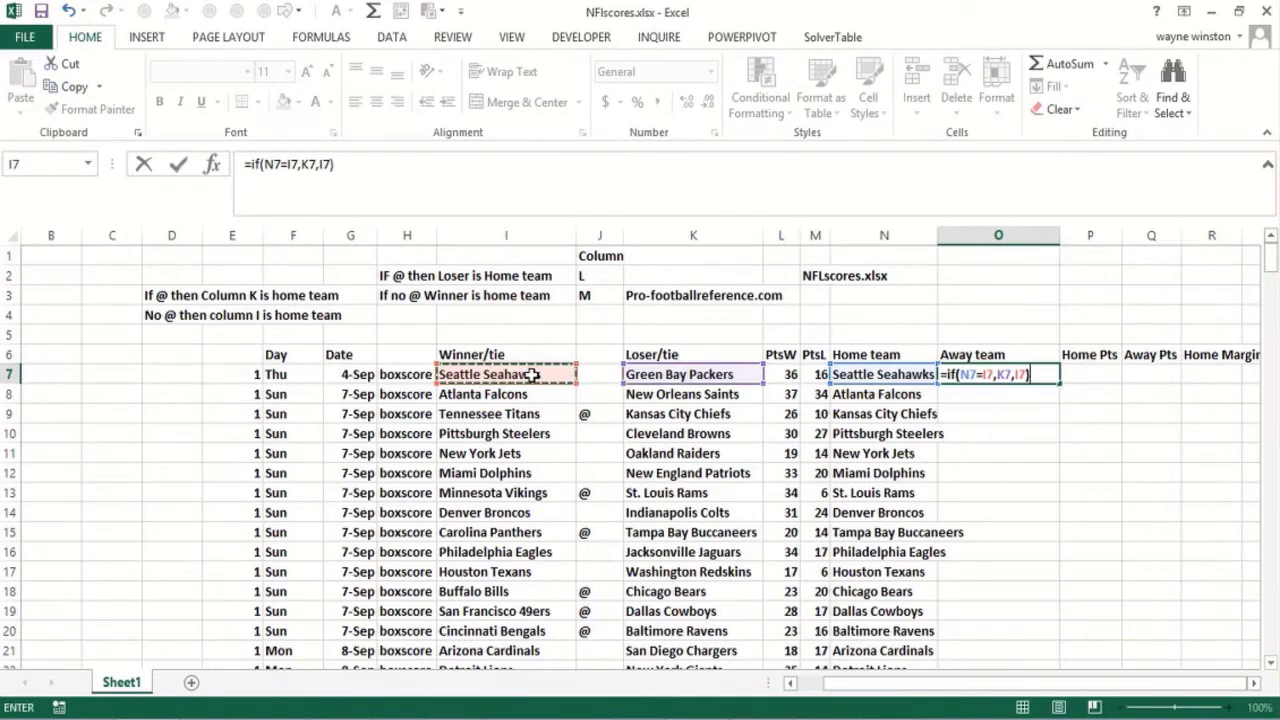
pyautogui.press('Return')
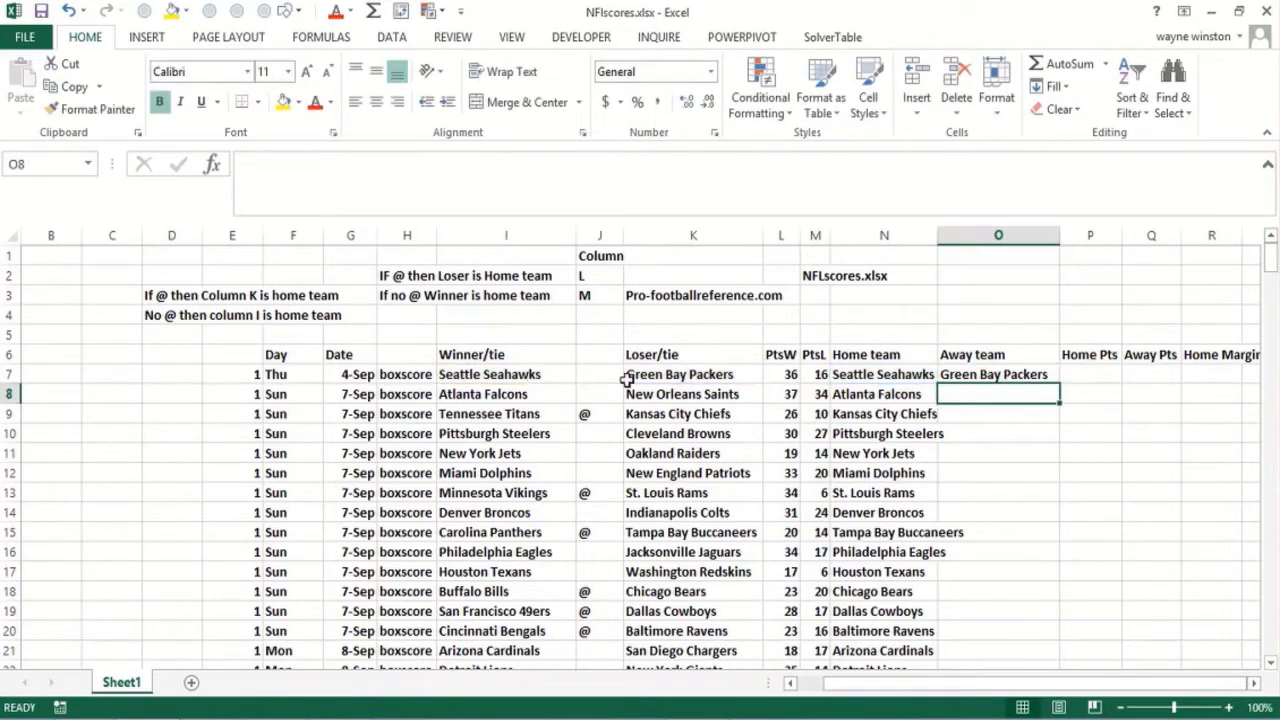
# Step: Check O7's result against row 15's home team and loser, Tampa Bay Buccaneers
pyautogui.click(1045, 373)
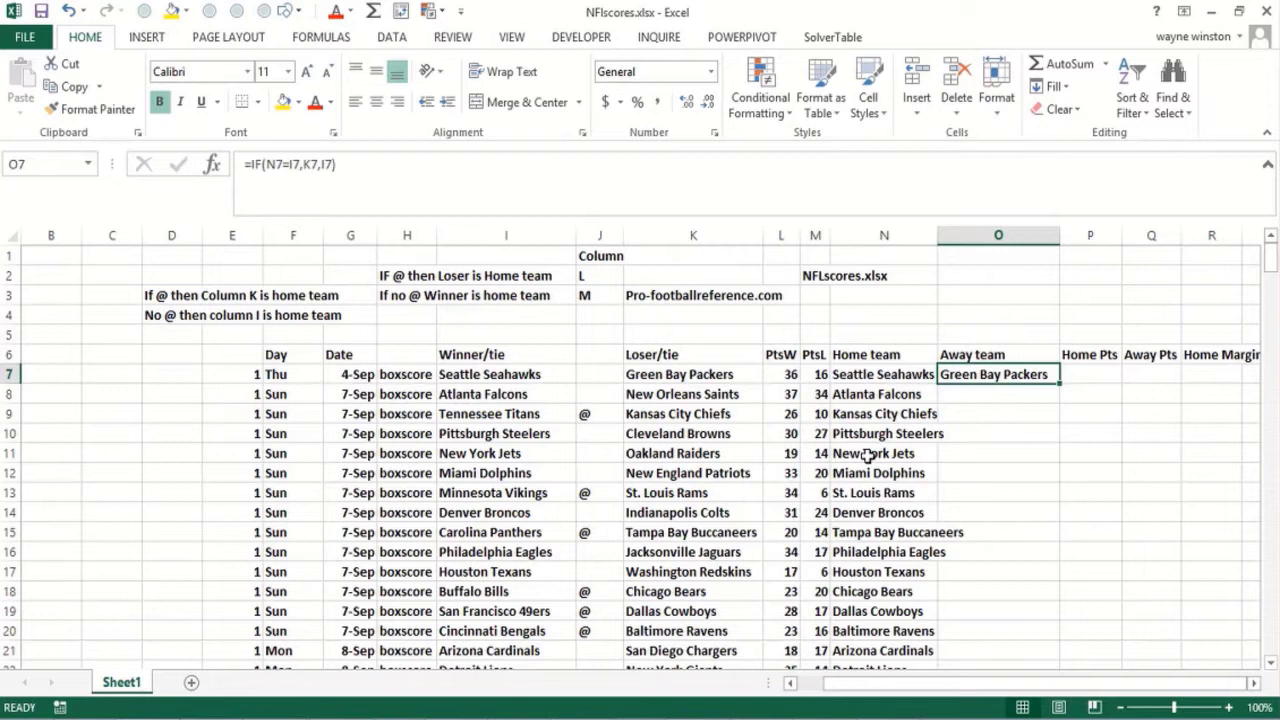
pyautogui.click(873, 535)
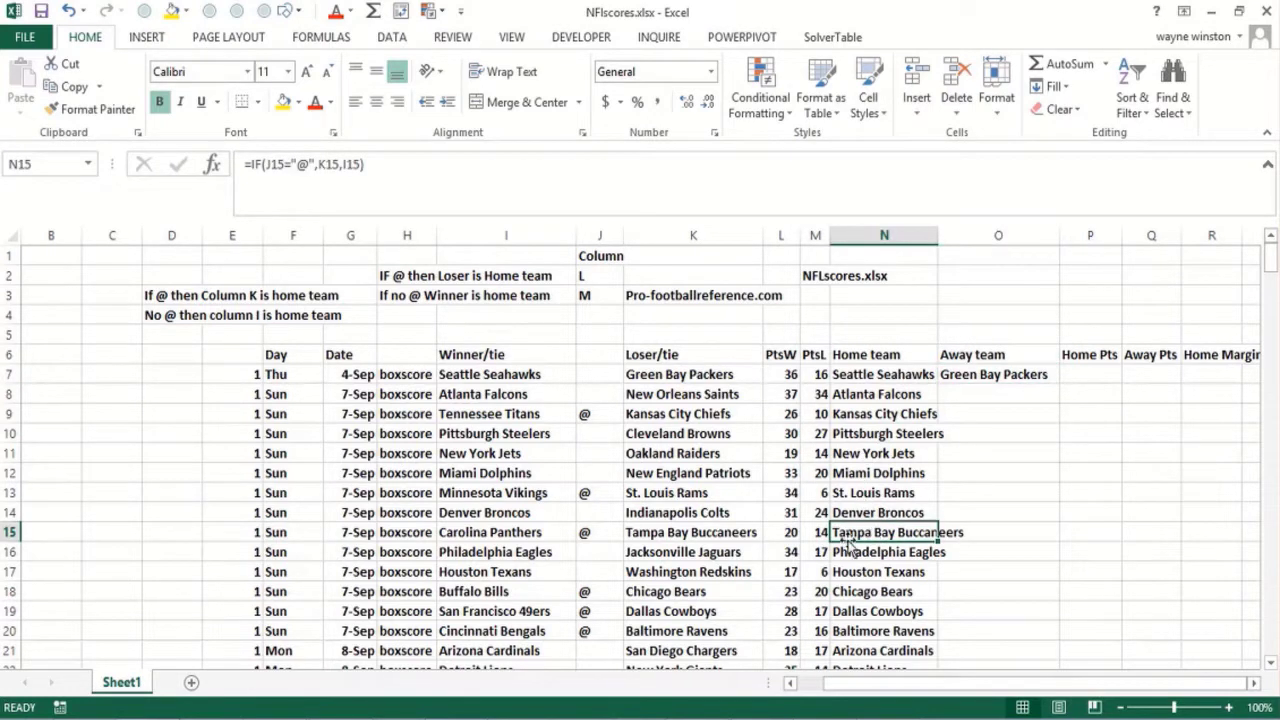
pyautogui.click(738, 538)
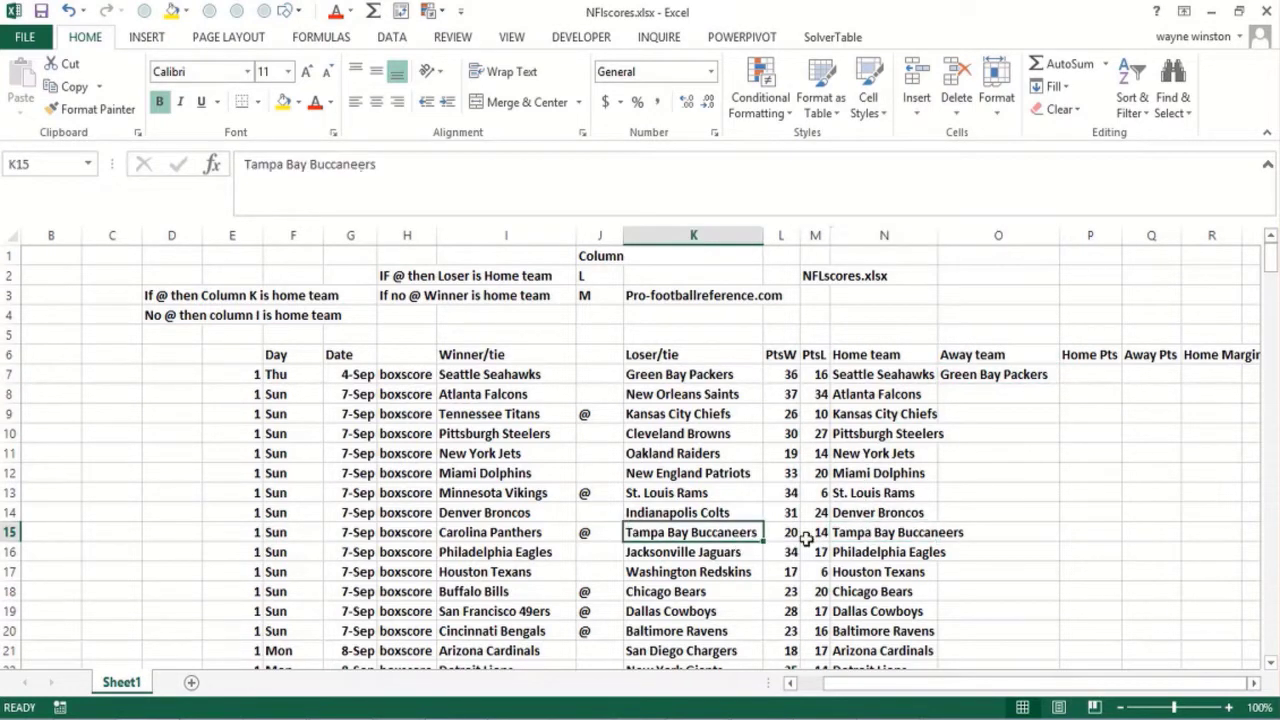
pyautogui.click(1007, 380)
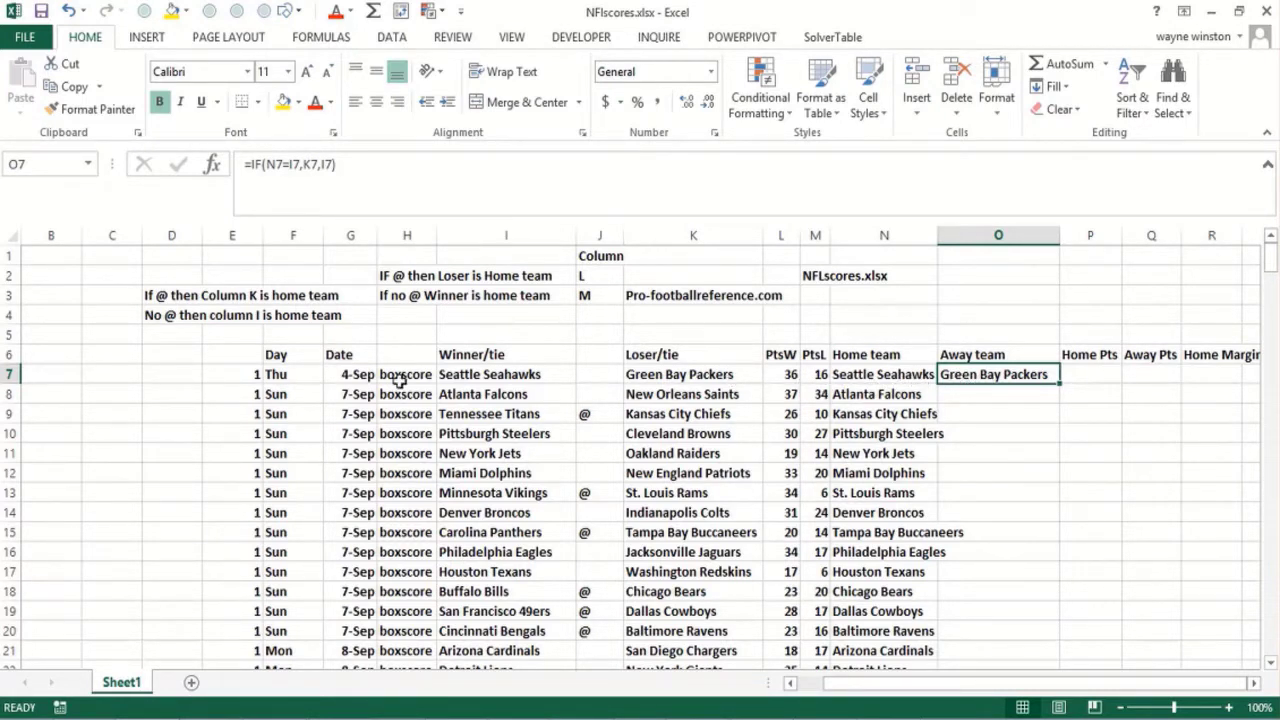
# Step: Copy O7's away-team formula down column O and spot-check rows 20 and 21
pyautogui.doubleClick(1062, 383)
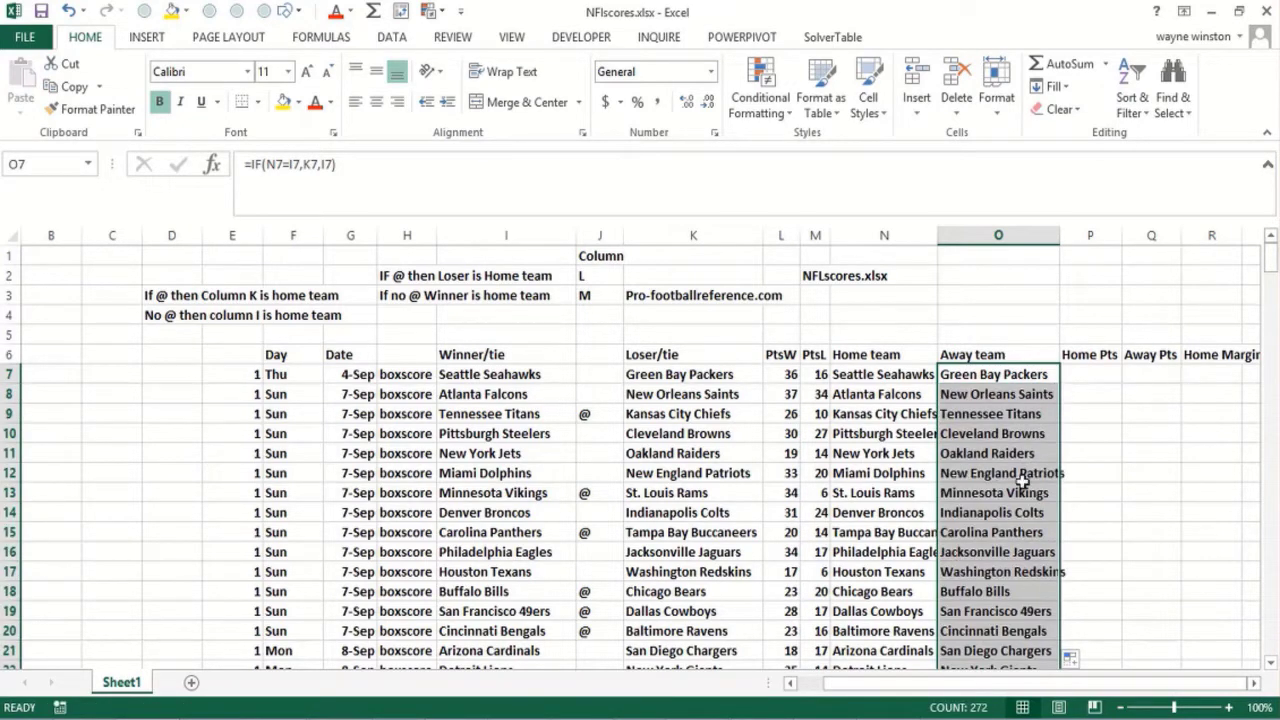
pyautogui.moveTo(1022, 490); pyautogui.dragTo(1013, 552)
pyautogui.click(1002, 631)
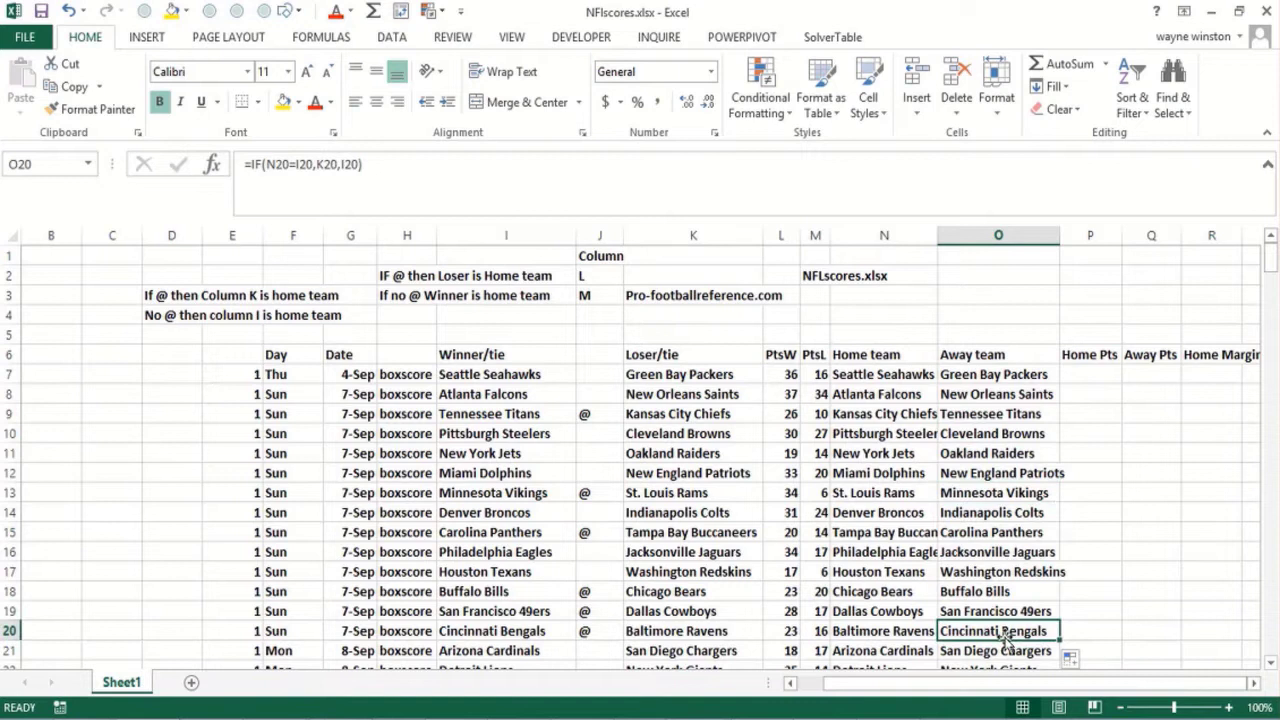
pyautogui.click(1000, 651)
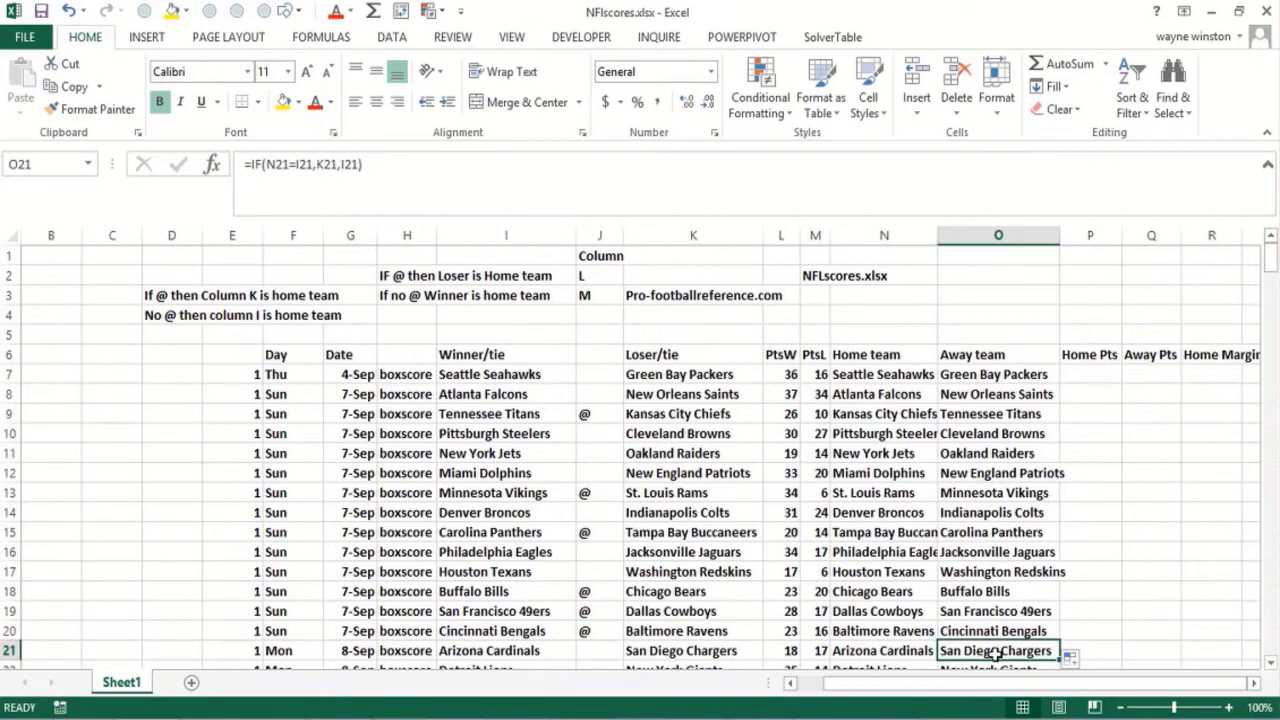
pyautogui.click(1097, 378)
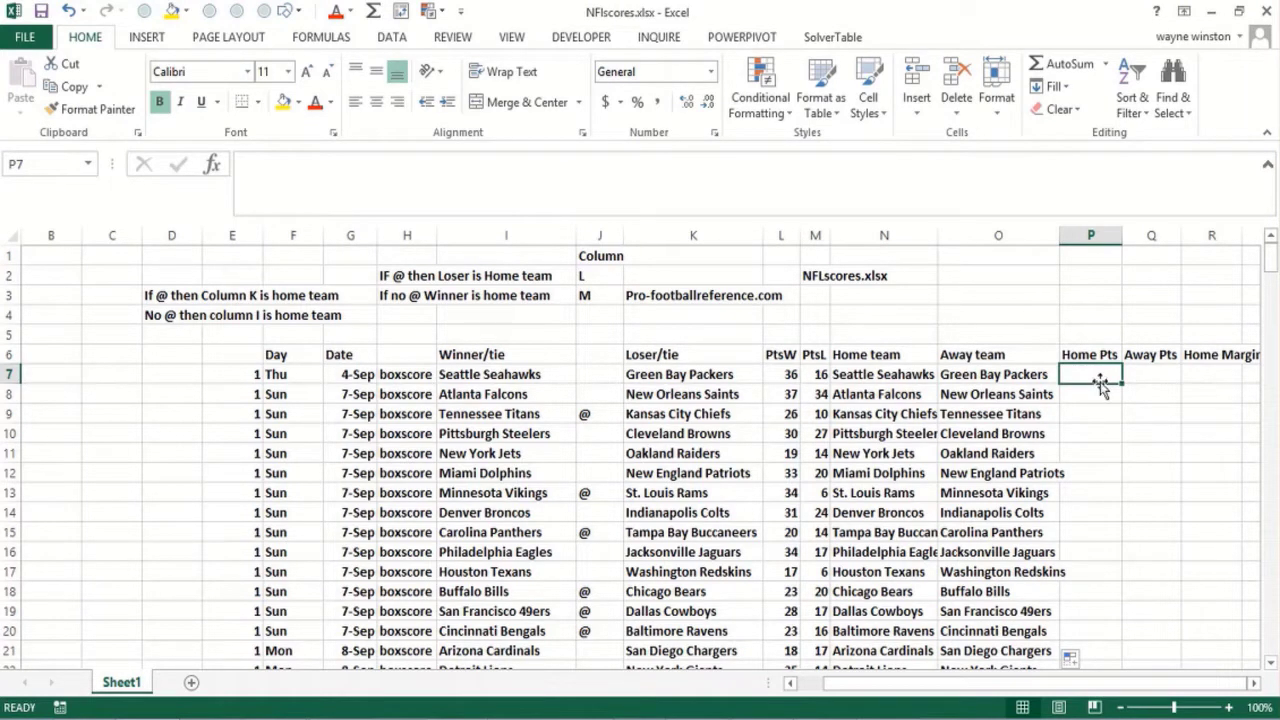
pyautogui.click(634, 318)
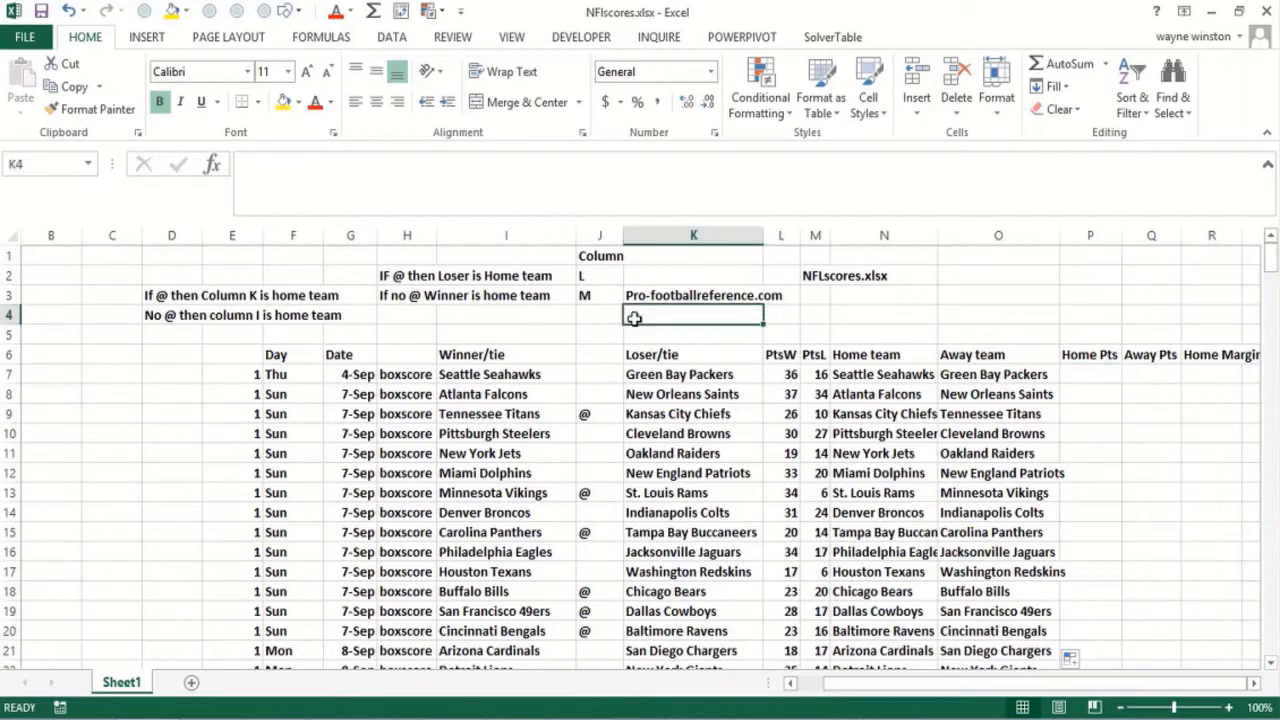
# Step: Review the column-letter notes in J2 and J3 against the points in L7 and the @ marker in J7
pyautogui.click(588, 276)
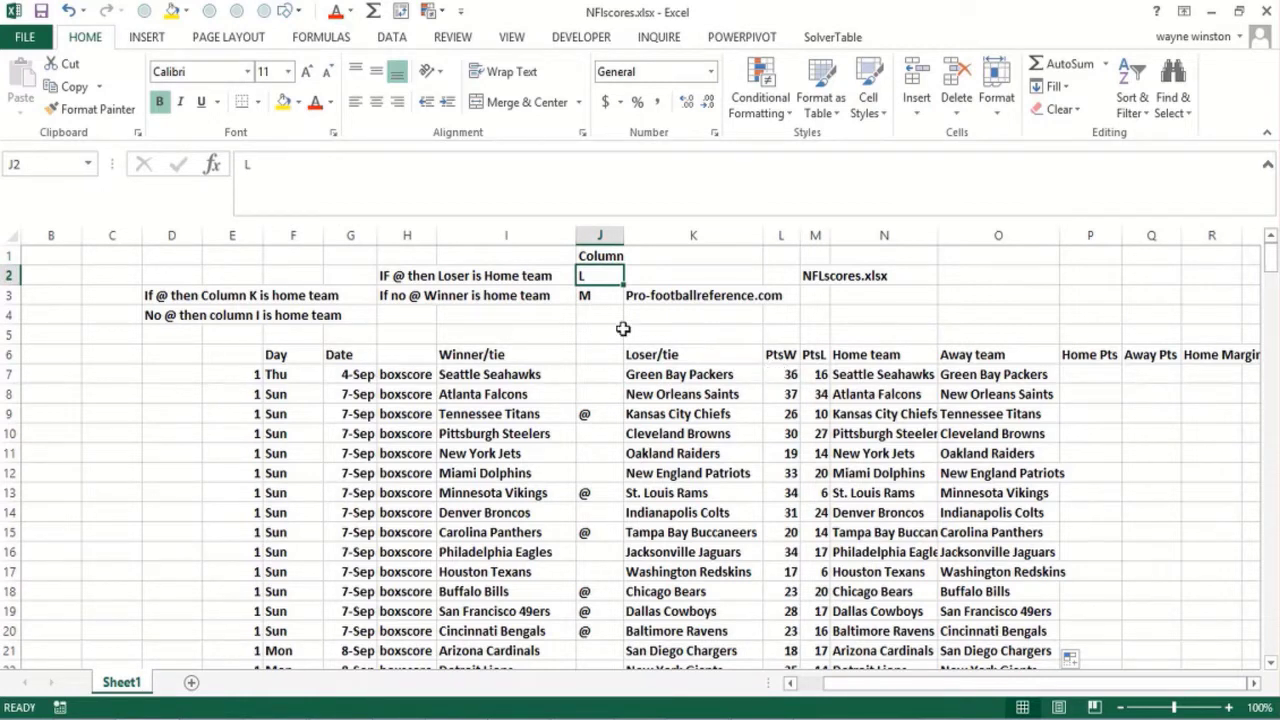
pyautogui.click(546, 278)
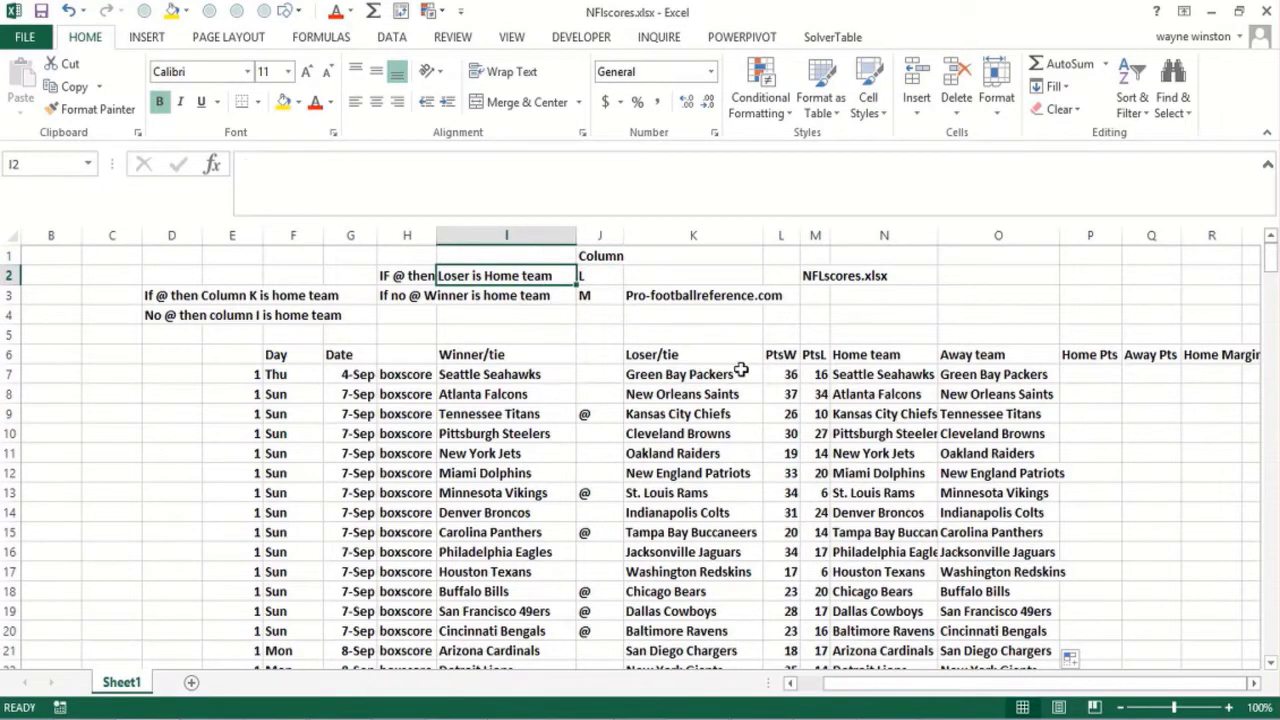
pyautogui.click(786, 370)
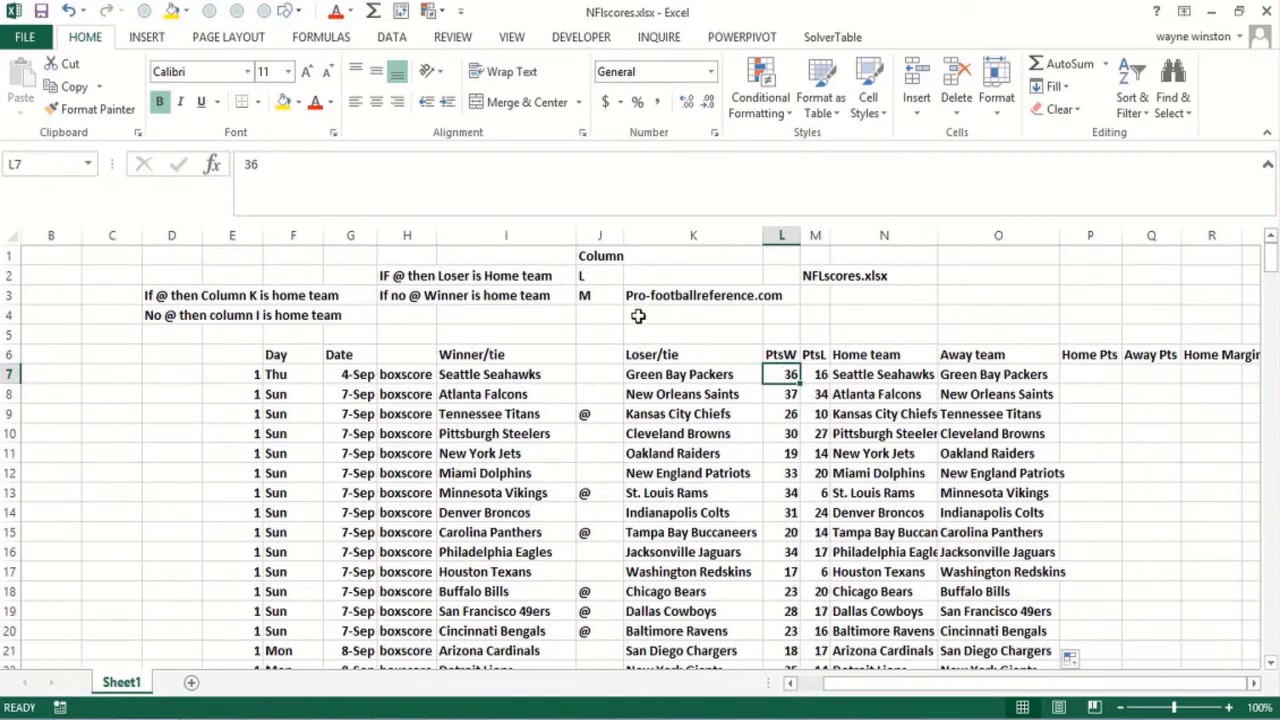
pyautogui.click(598, 278)
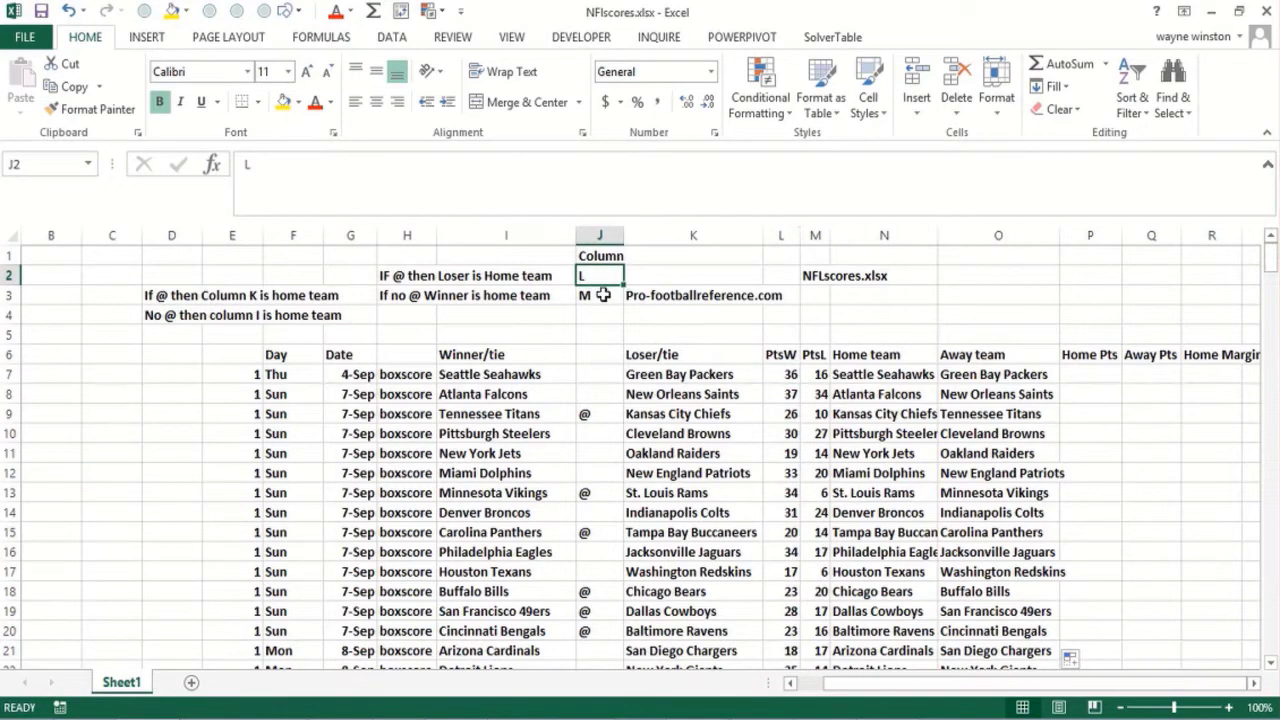
pyautogui.click(603, 293)
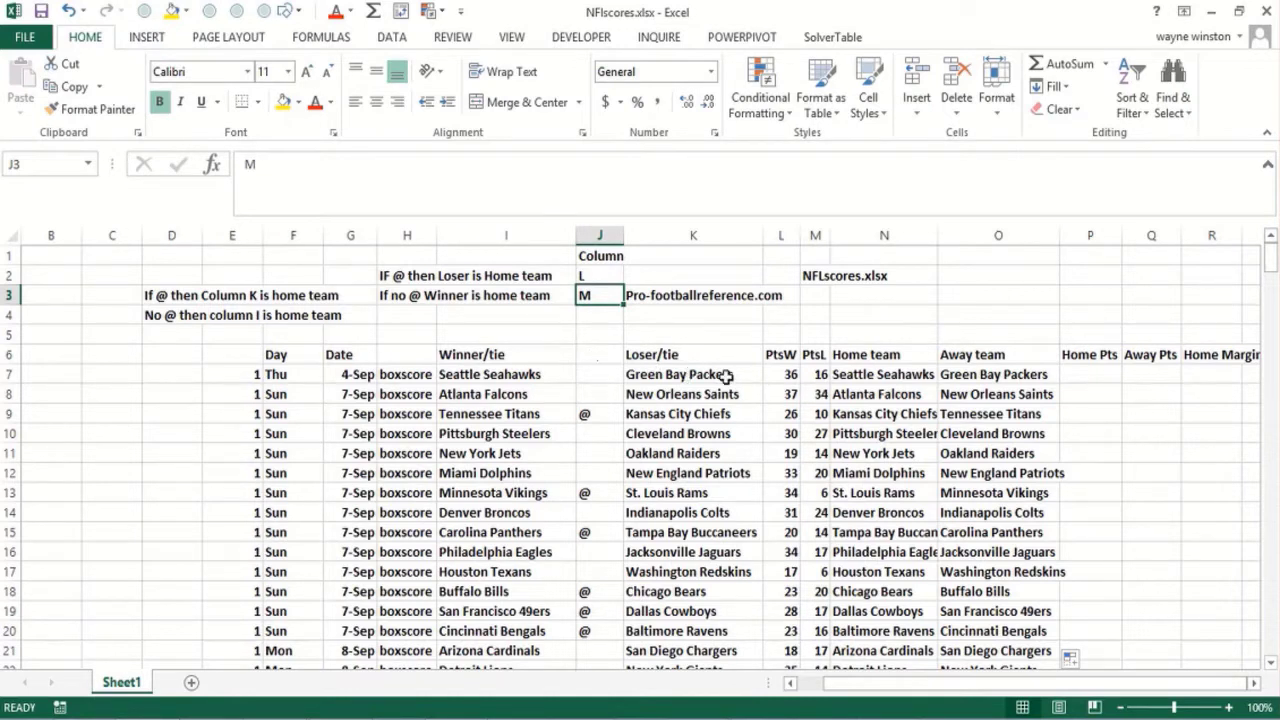
pyautogui.click(1071, 373)
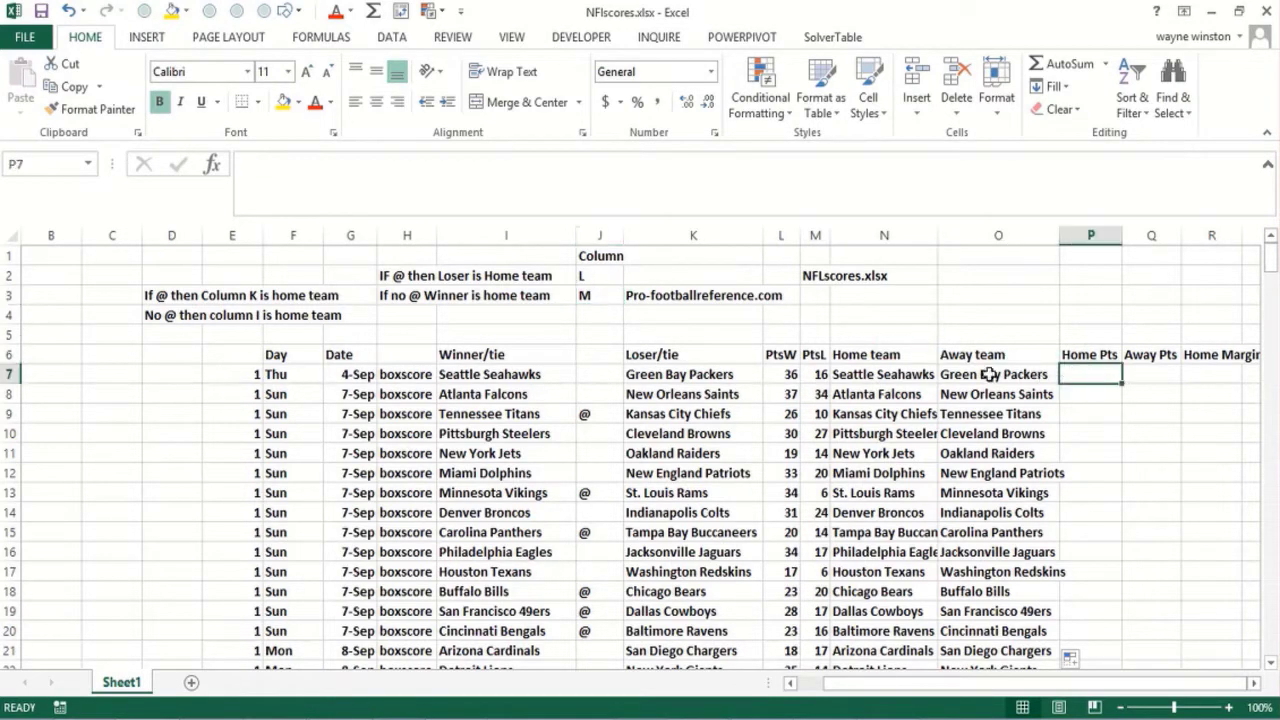
pyautogui.click(600, 374)
# Step: Enter M in J2 and check the Home team formulas in rows 9 and 10
pyautogui.click(593, 278)
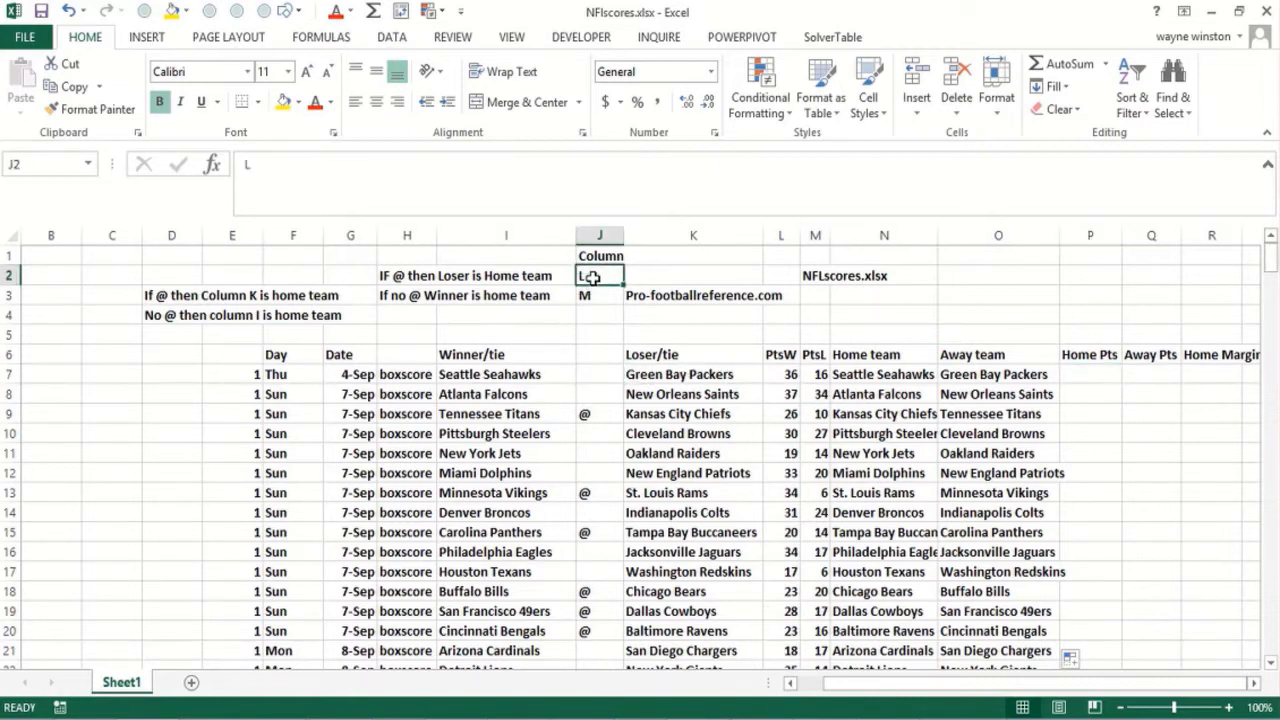
pyautogui.write('M')
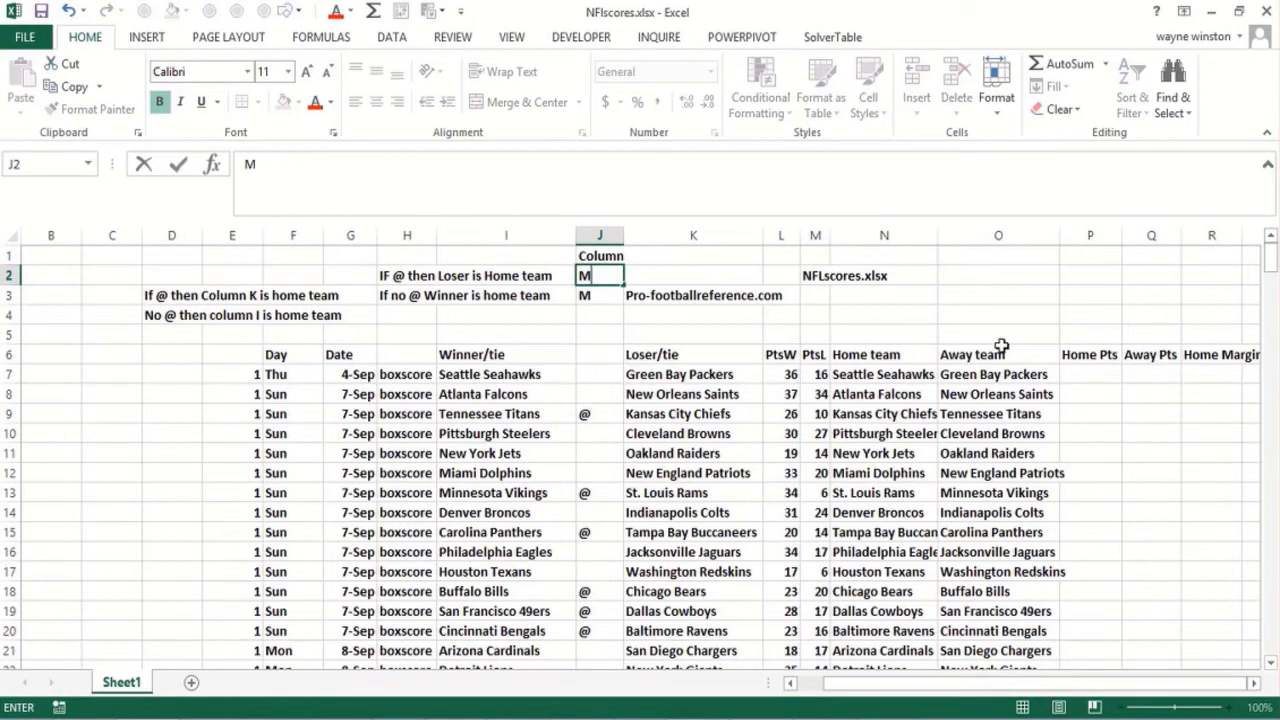
pyautogui.click(1093, 374)
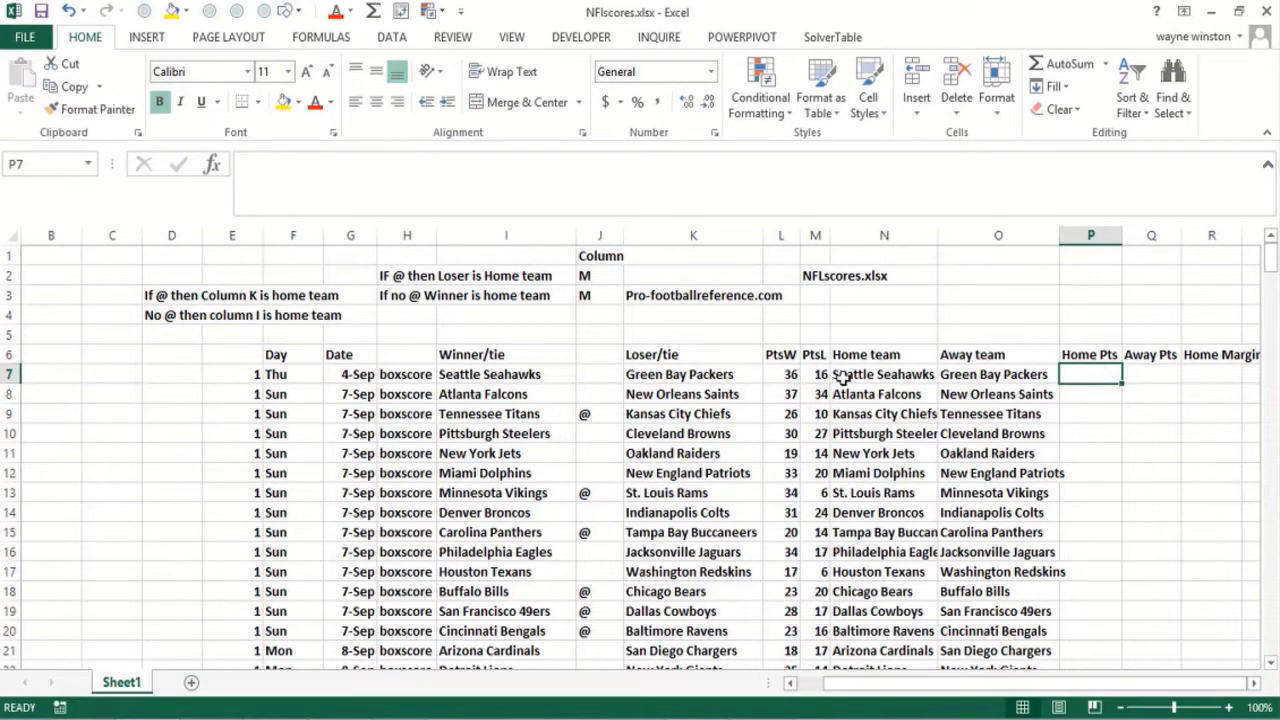
pyautogui.click(889, 432)
pyautogui.click(900, 412)
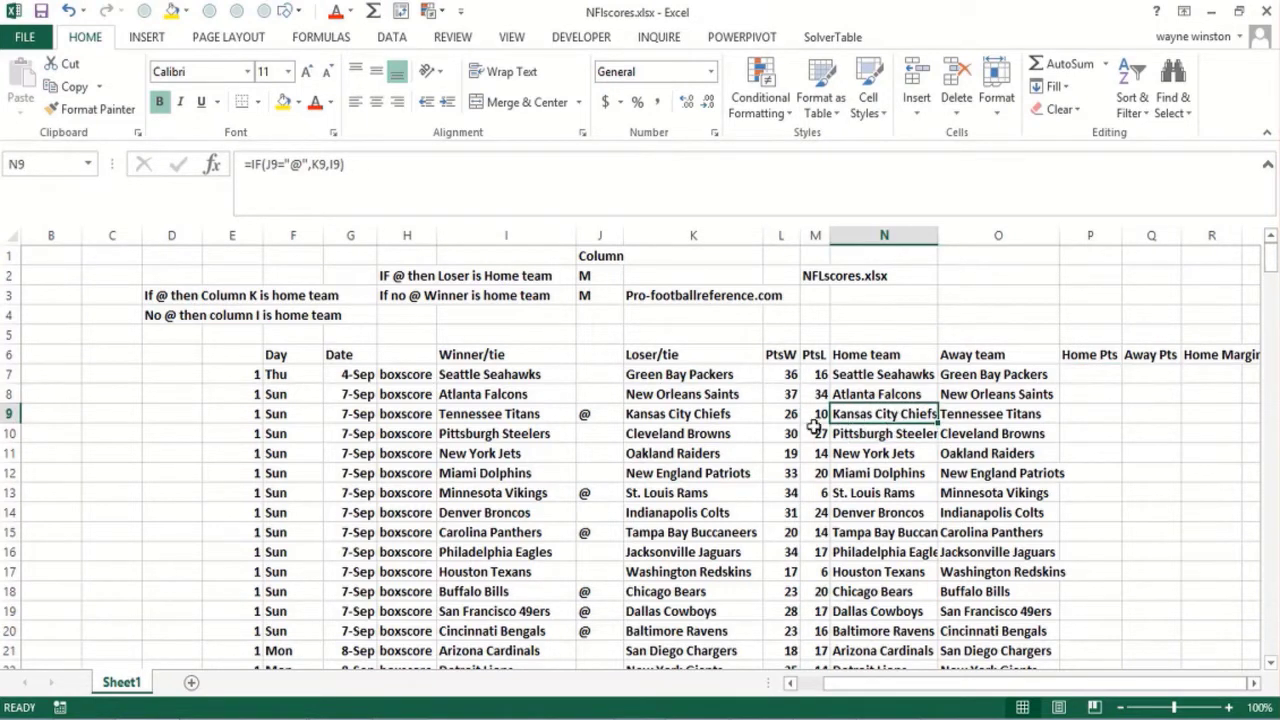
# Step: Change the letter in J3 from M to L and move to P7 under Home Pts
pyautogui.click(588, 296)
pyautogui.doubleClick(588, 296)
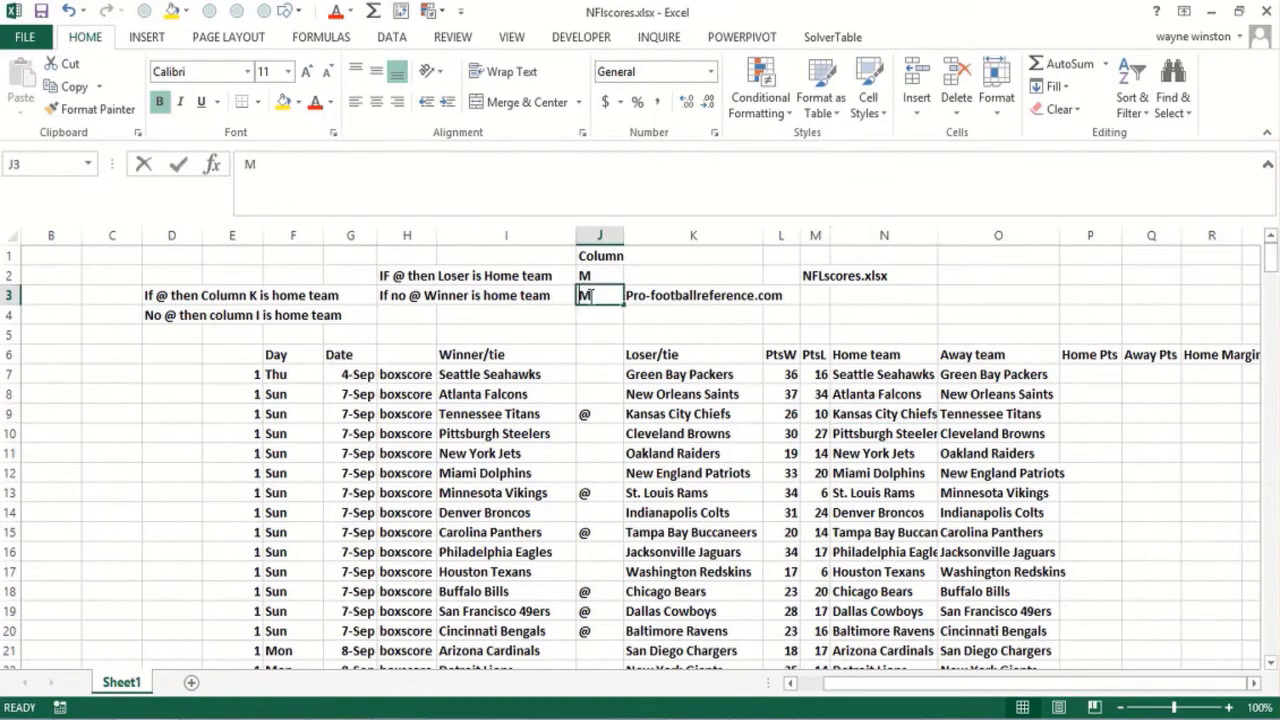
pyautogui.press('BackSpace')
pyautogui.write('L')
pyautogui.press('Tab')
pyautogui.press('Tab')
pyautogui.press('Tab')
pyautogui.press('Tab')
pyautogui.press('Right')
pyautogui.press('Down')
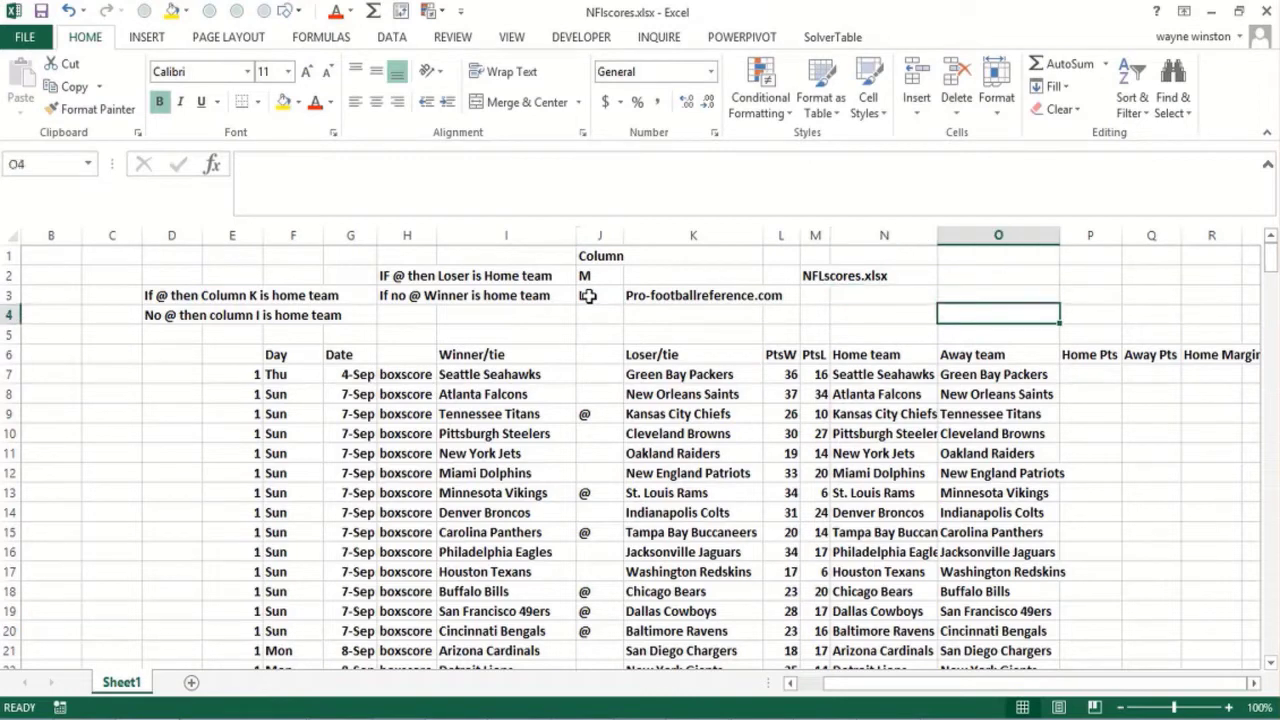
pyautogui.press('Down')
pyautogui.press('Down')
pyautogui.press('Down')
pyautogui.press('Right')
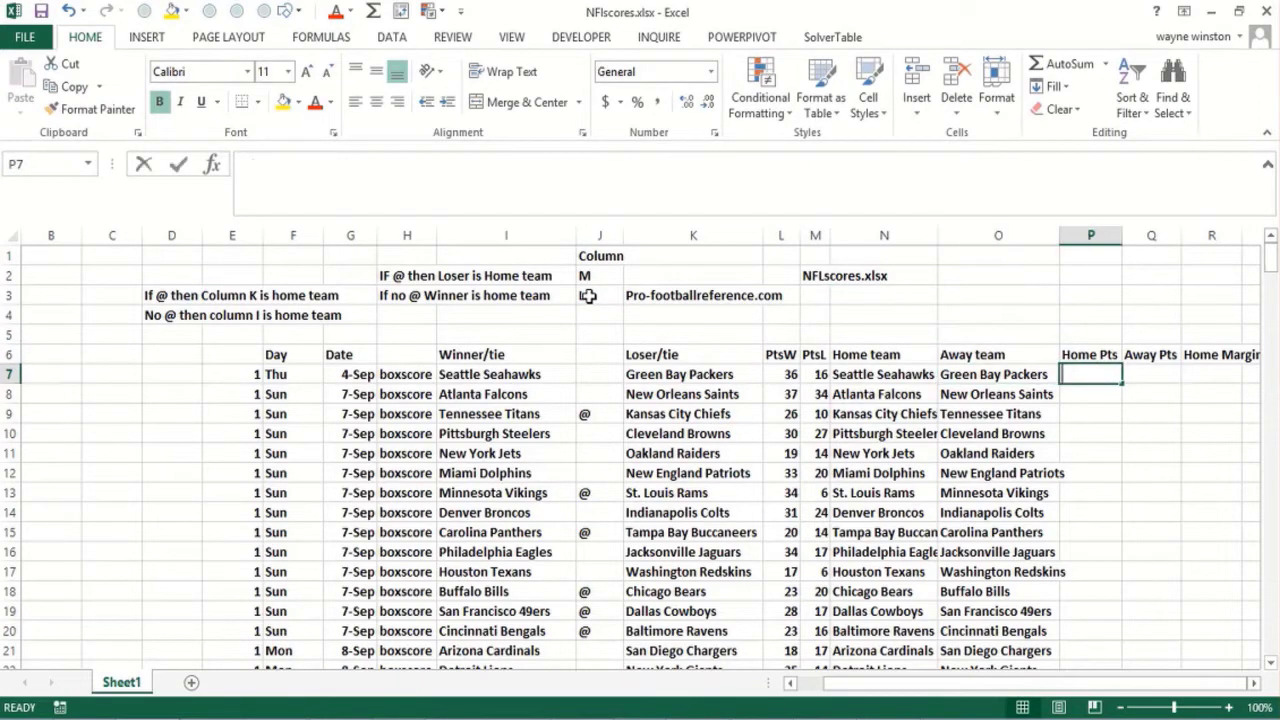
# Step: Enter =IF(J7="@",M7,L7) in P7 for the home team's points
pyautogui.write('=if(')
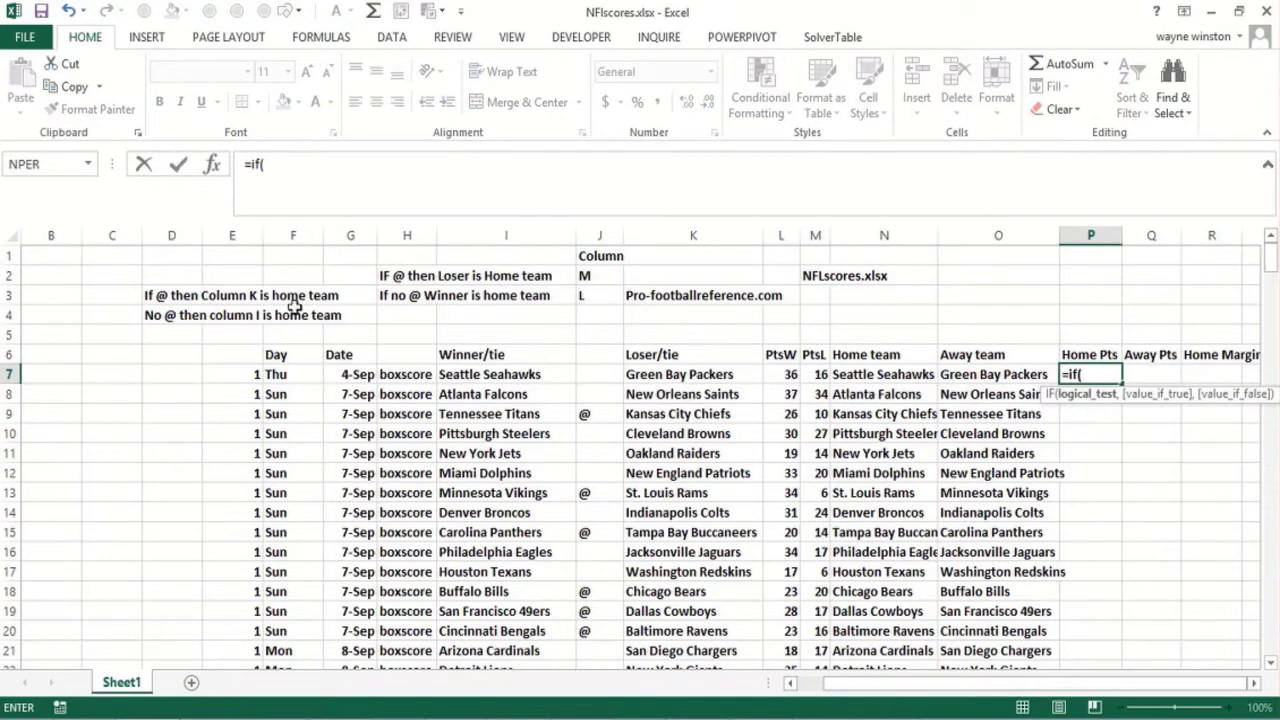
pyautogui.click(594, 376)
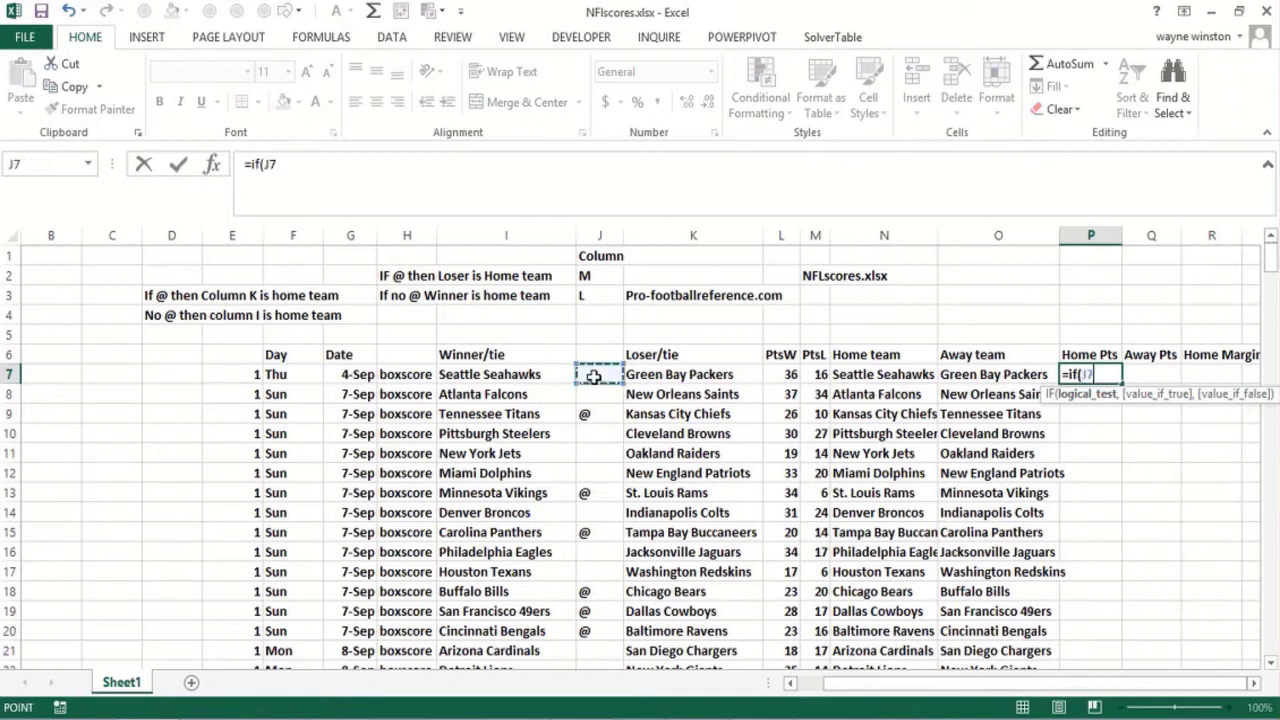
pyautogui.write('="@')
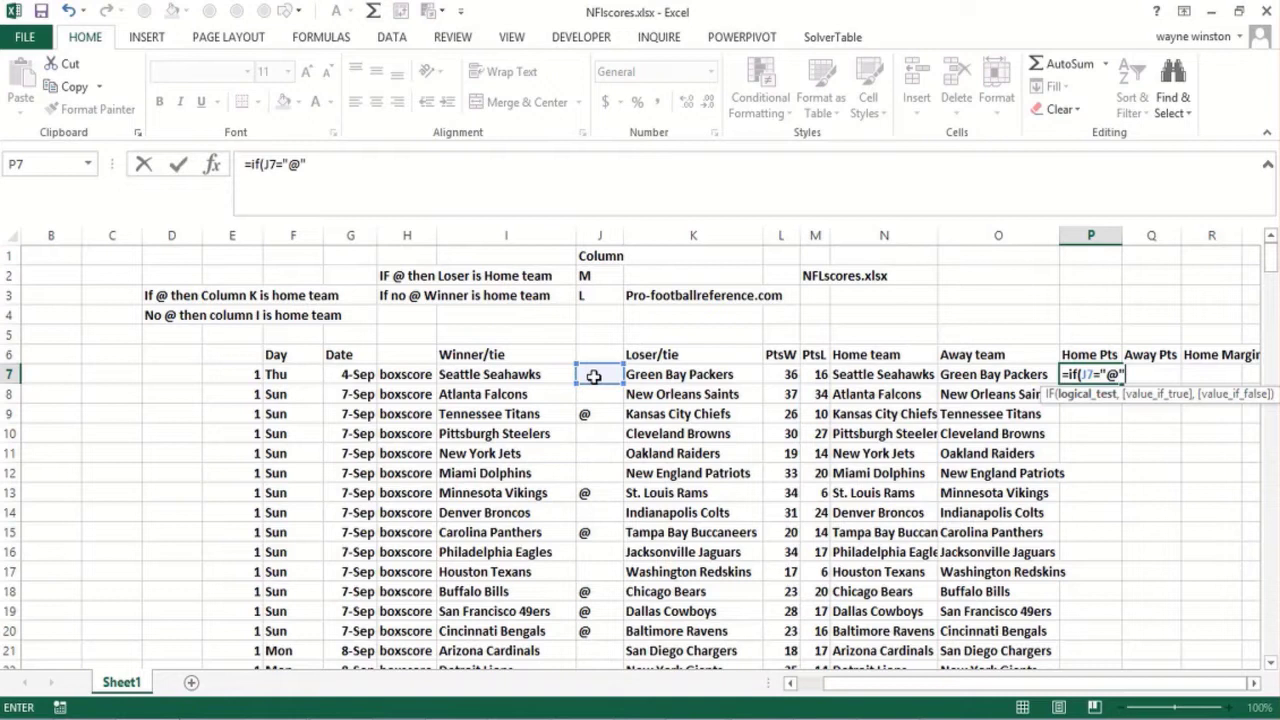
pyautogui.write('",')
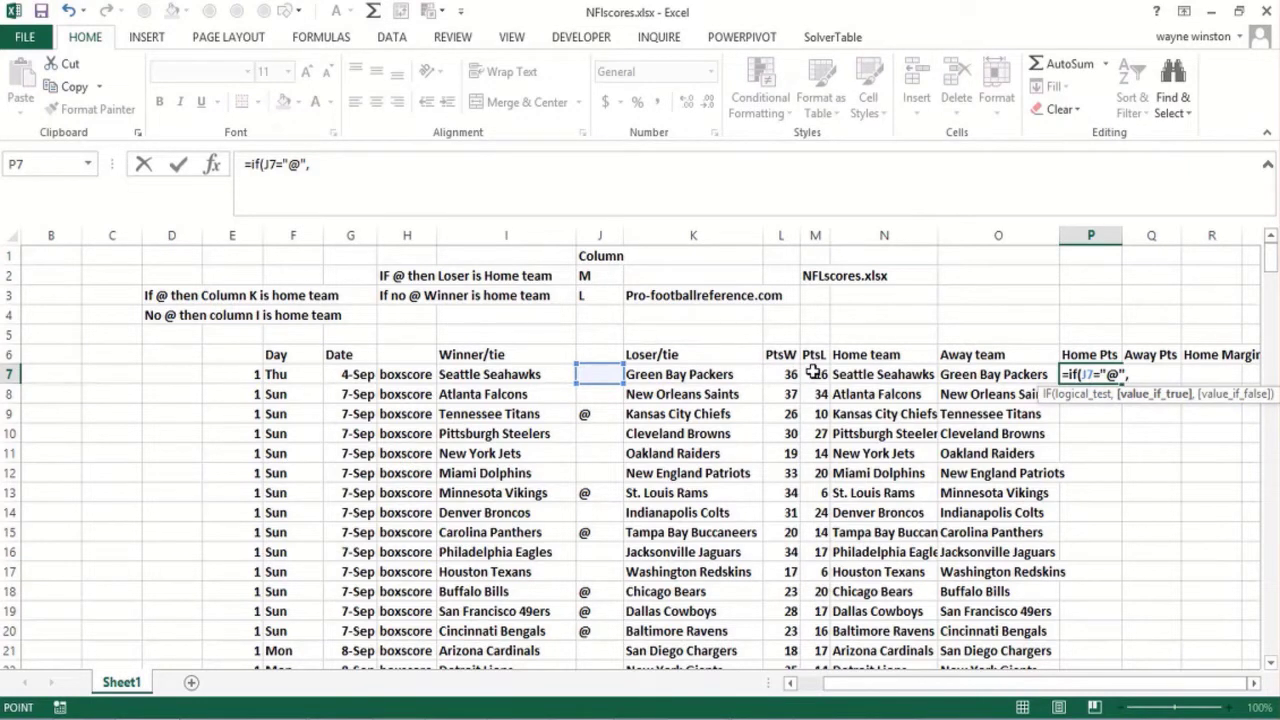
pyautogui.click(813, 373)
pyautogui.write(',')
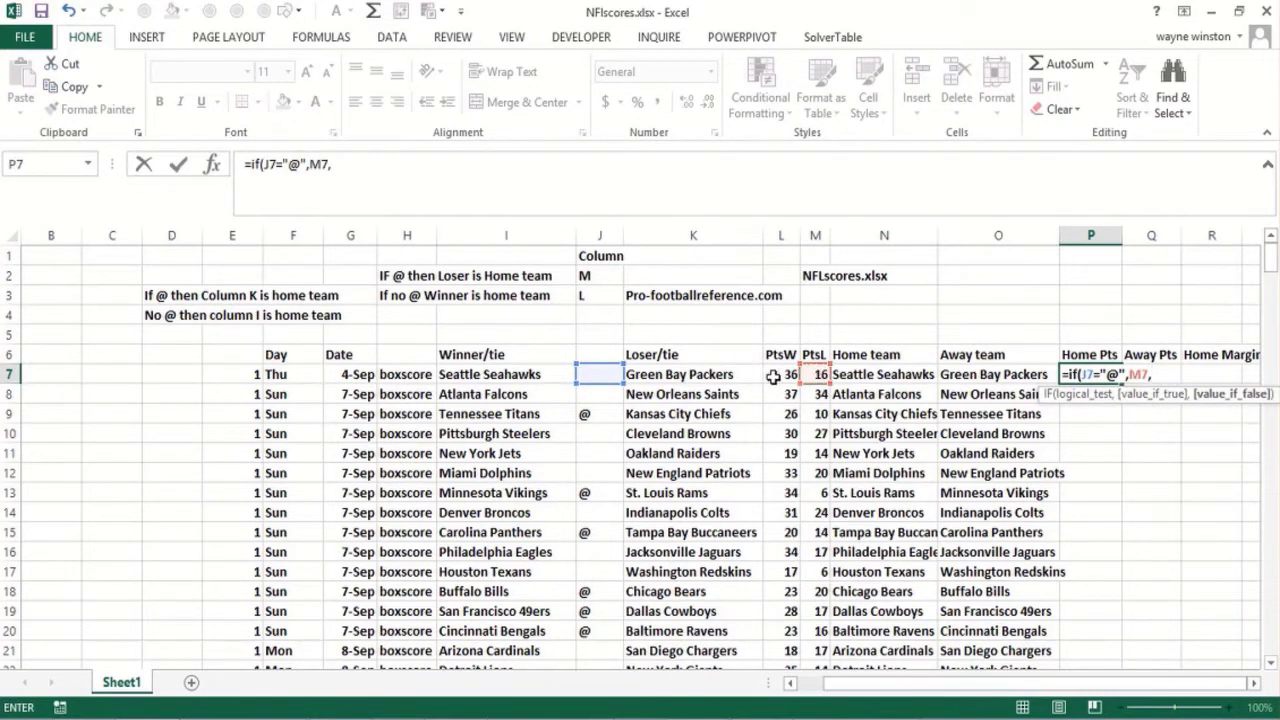
pyautogui.click(779, 374)
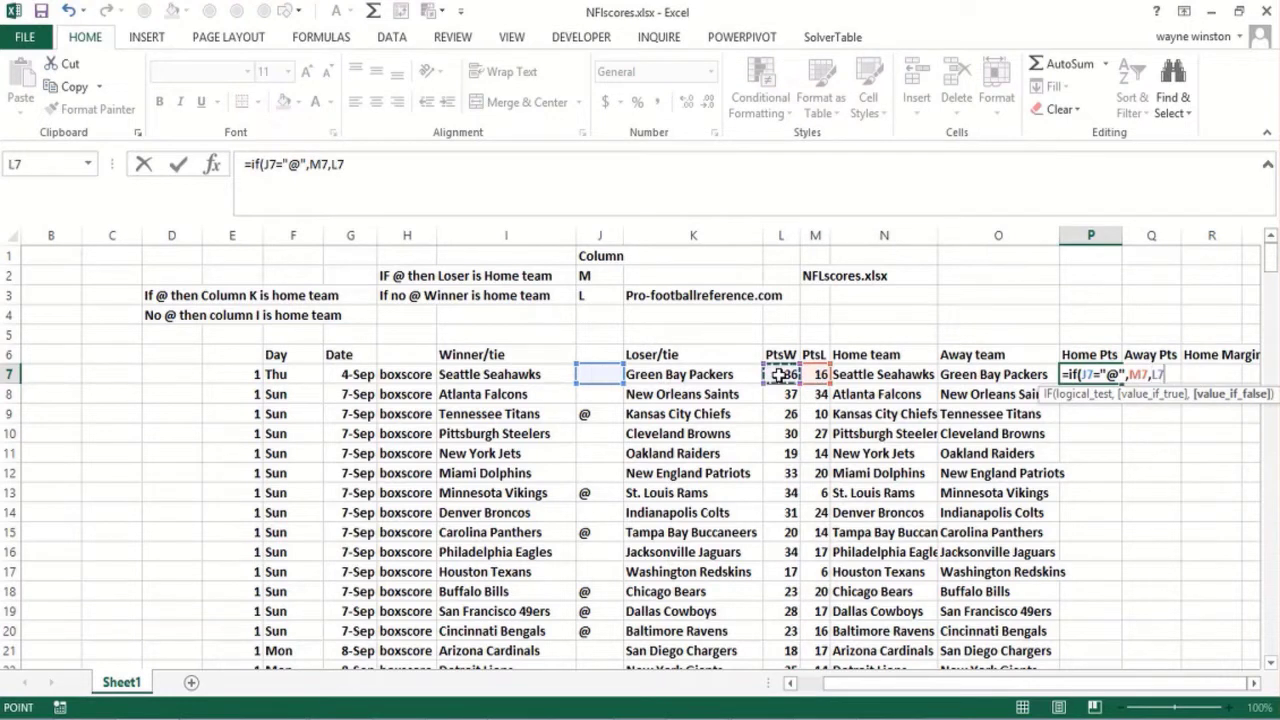
pyautogui.write(')')
pyautogui.press('Return')
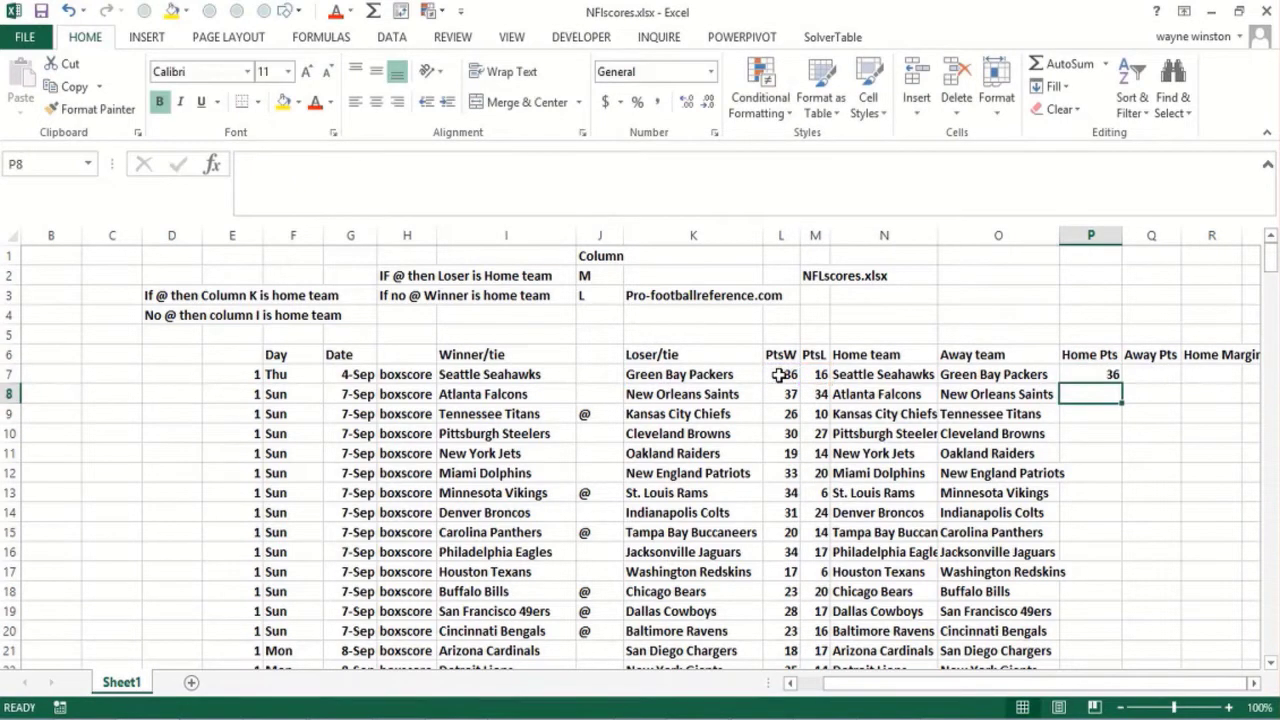
# Step: Copy the Home Pts formula down for all games and check row 9
pyautogui.click(1104, 373)
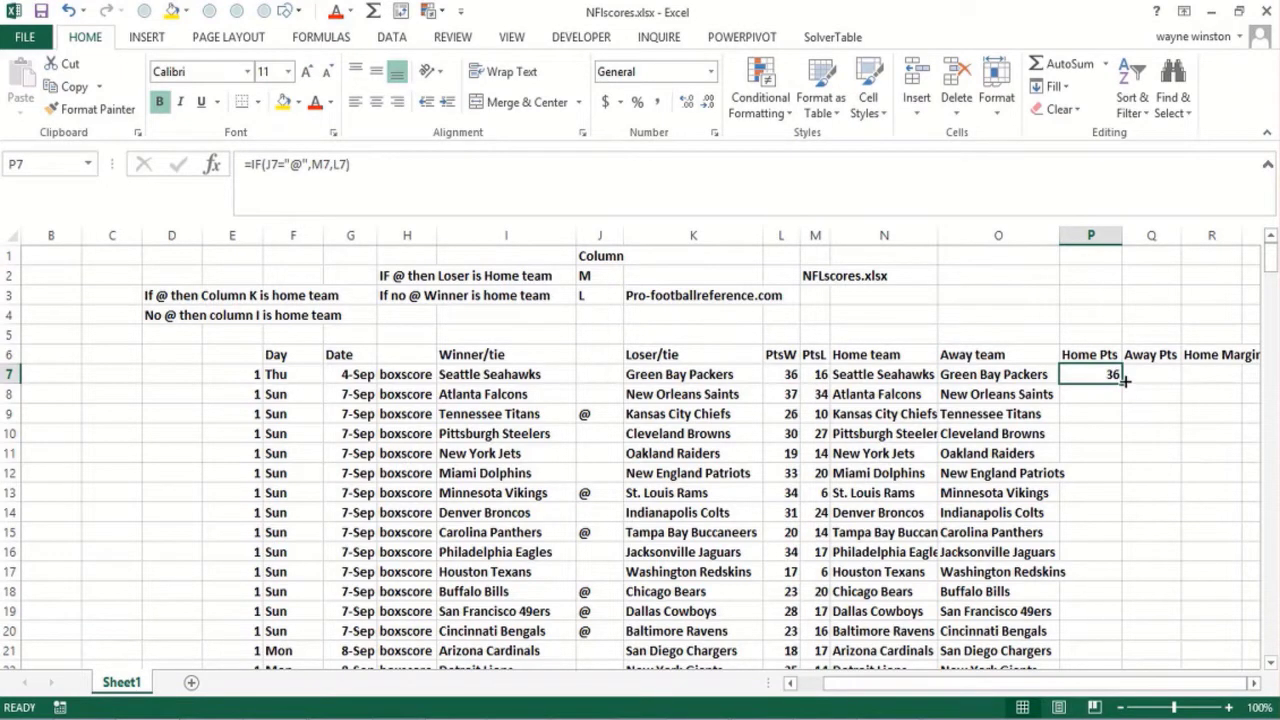
pyautogui.click(1126, 380)
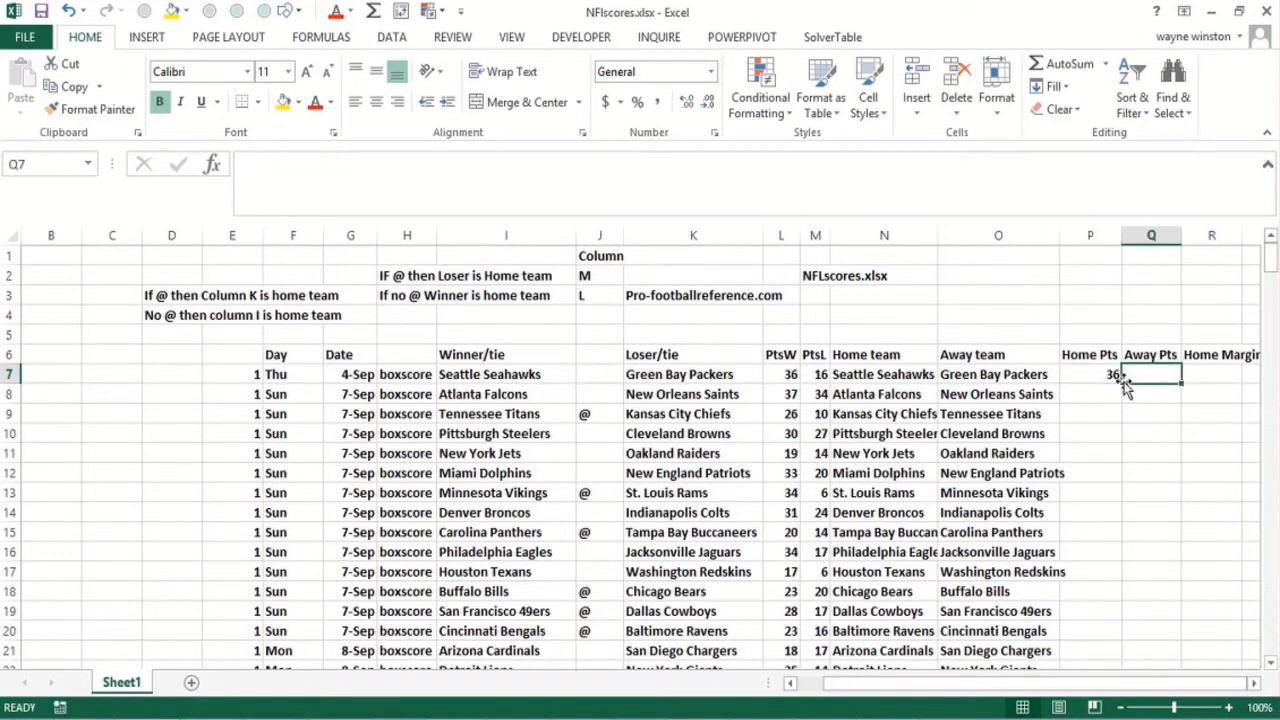
pyautogui.click(1112, 376)
pyautogui.doubleClick(1121, 382)
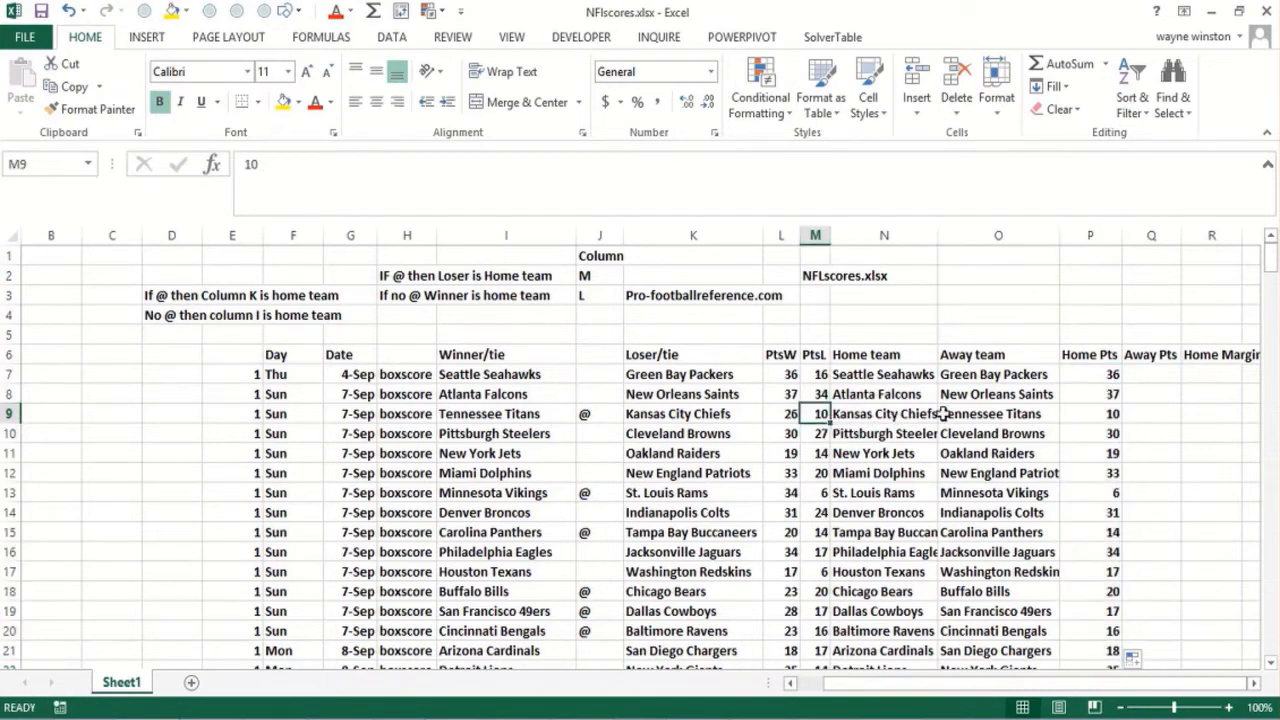
pyautogui.click(1089, 414)
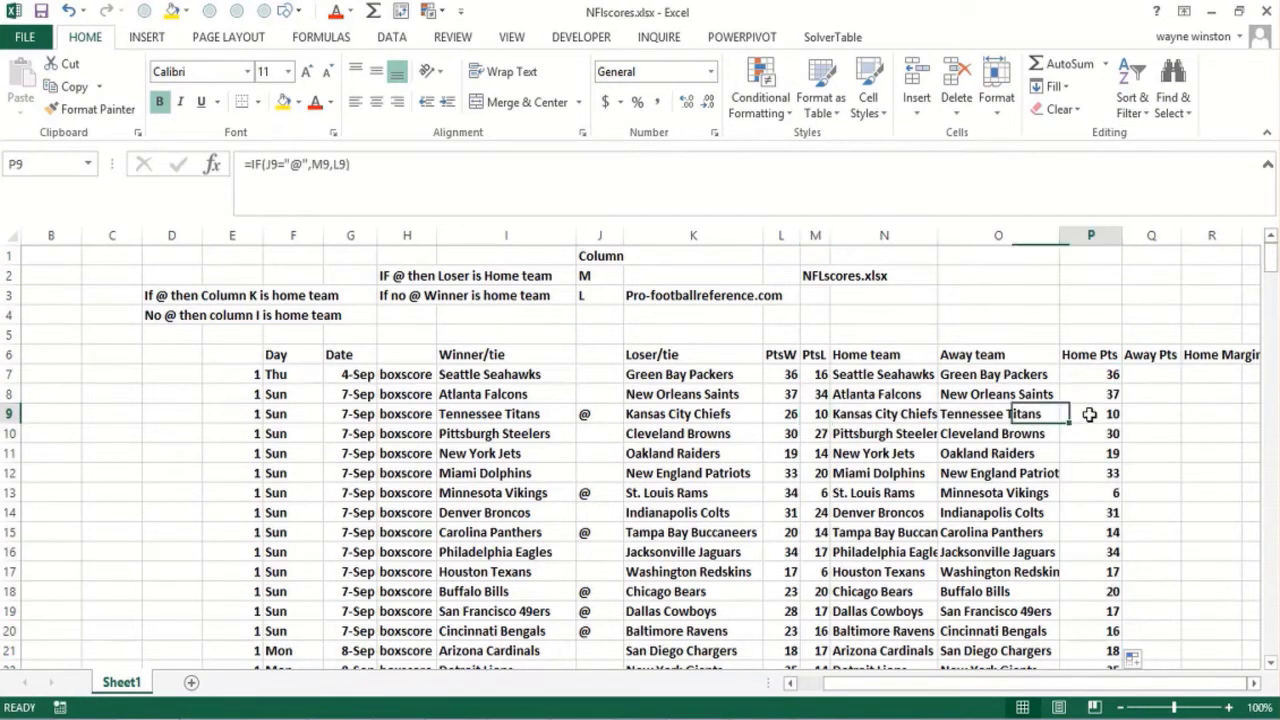
pyautogui.click(1152, 374)
# Step: Enter =IF(P7=M7,L7,M7) in Q7 for the away team's points
pyautogui.write('=if(')
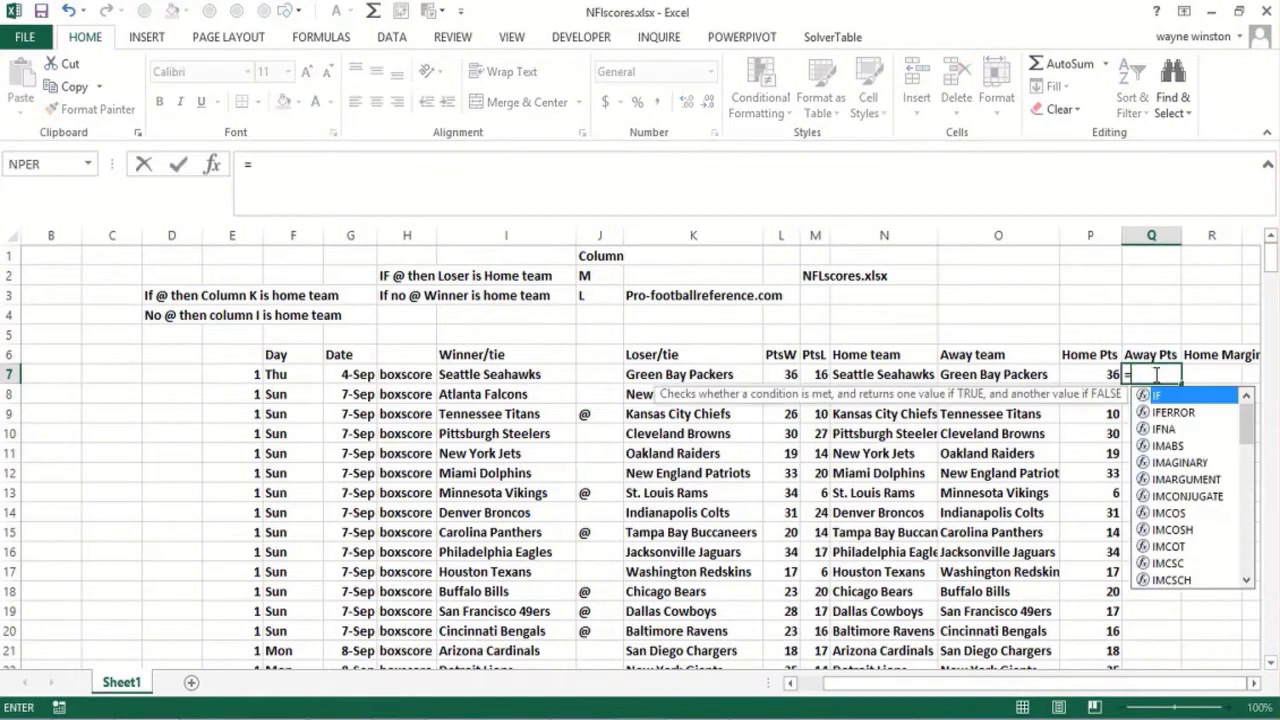
pyautogui.click(1083, 370)
pyautogui.write('=')
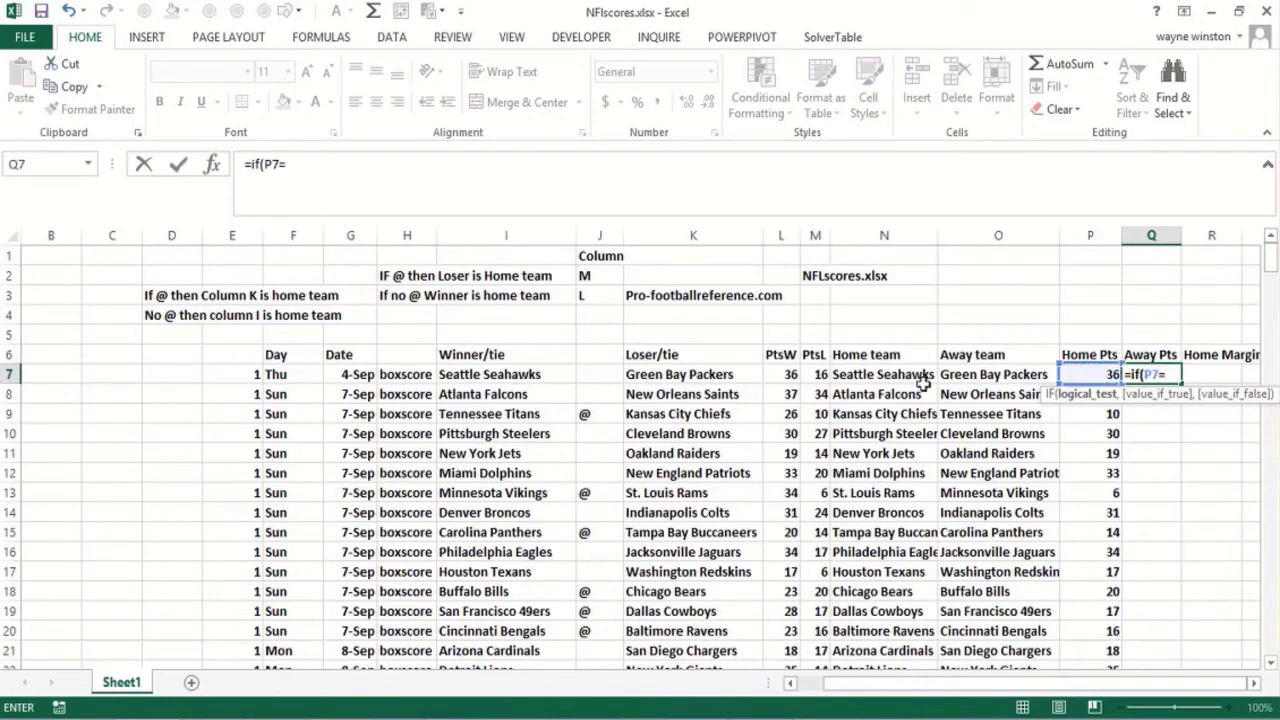
pyautogui.click(812, 372)
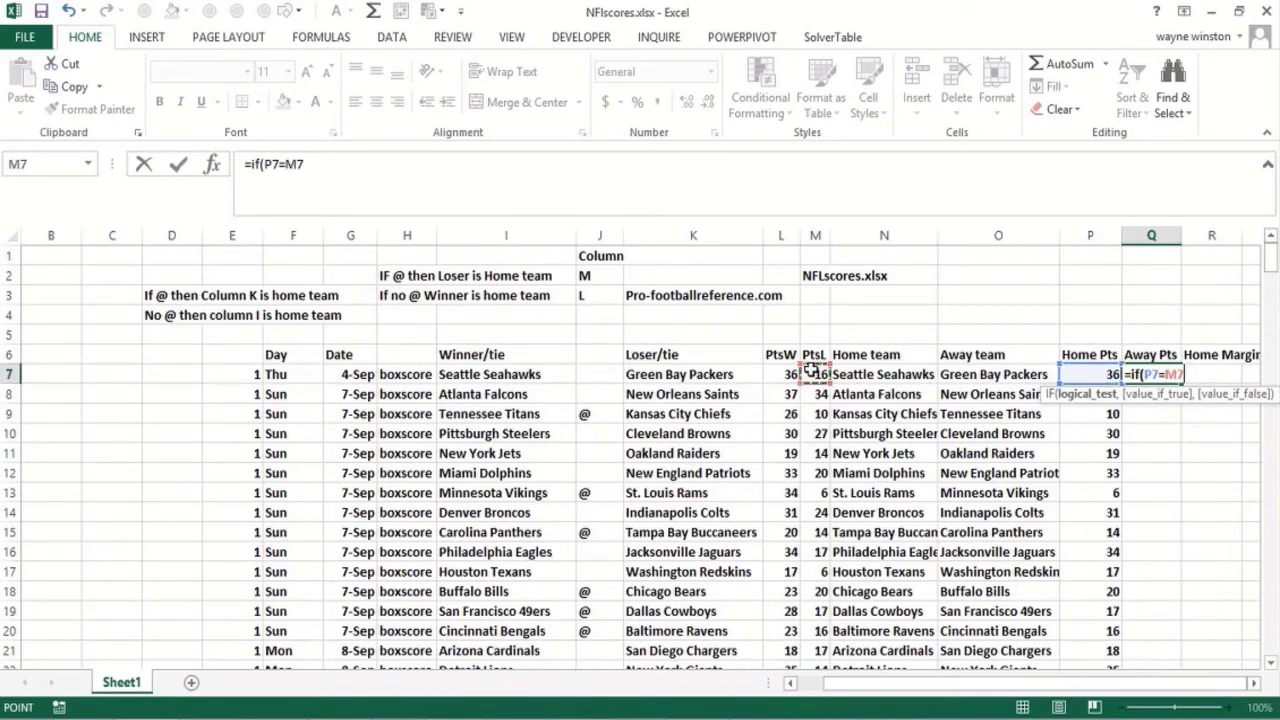
pyautogui.write(',')
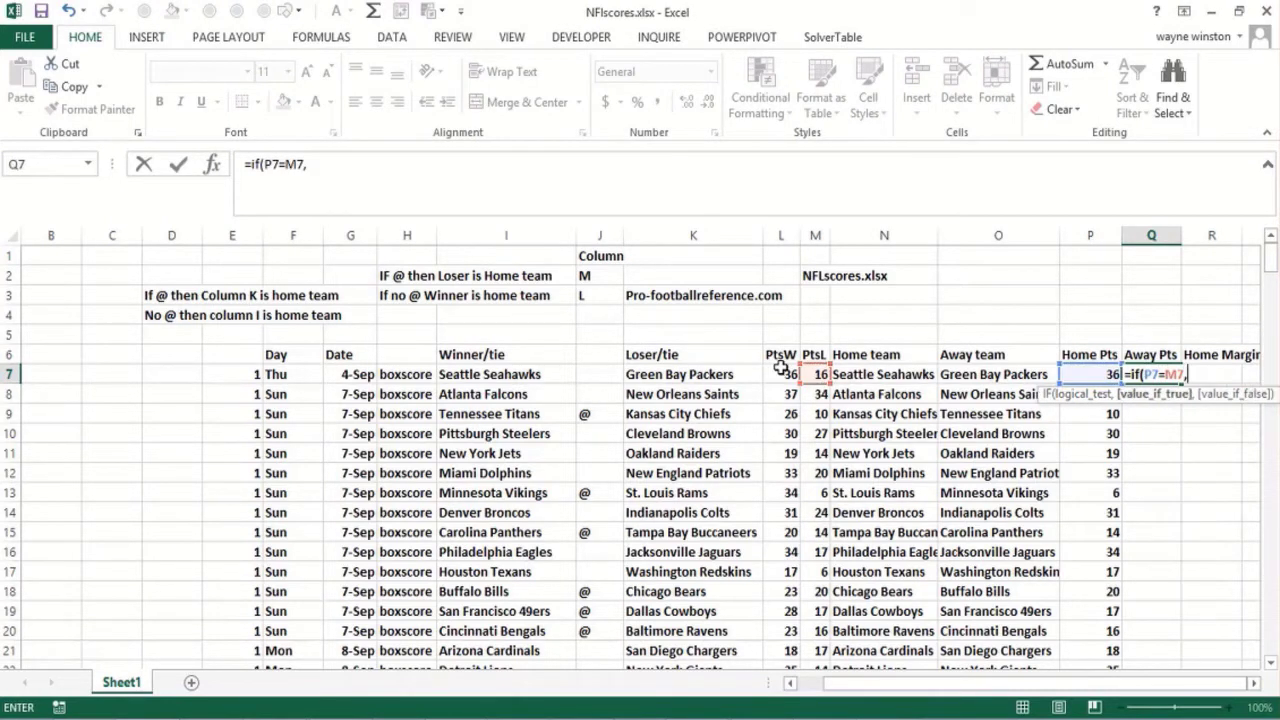
pyautogui.click(789, 374)
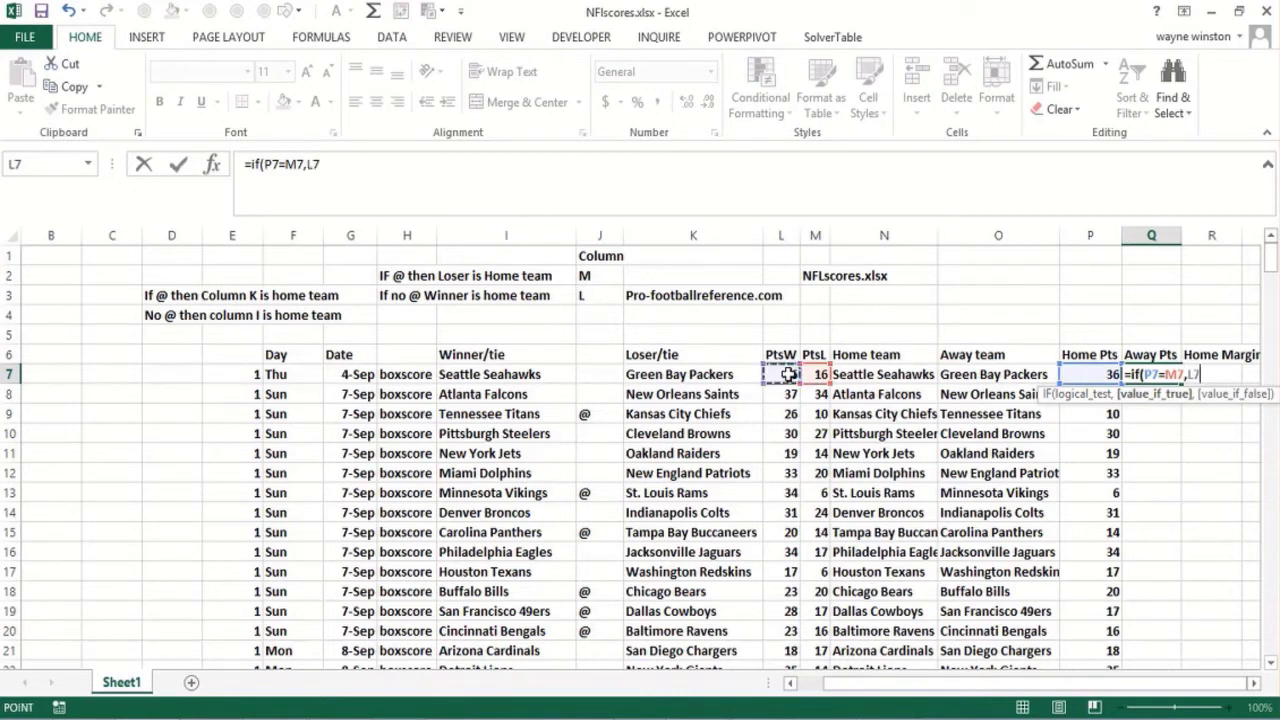
pyautogui.write(',')
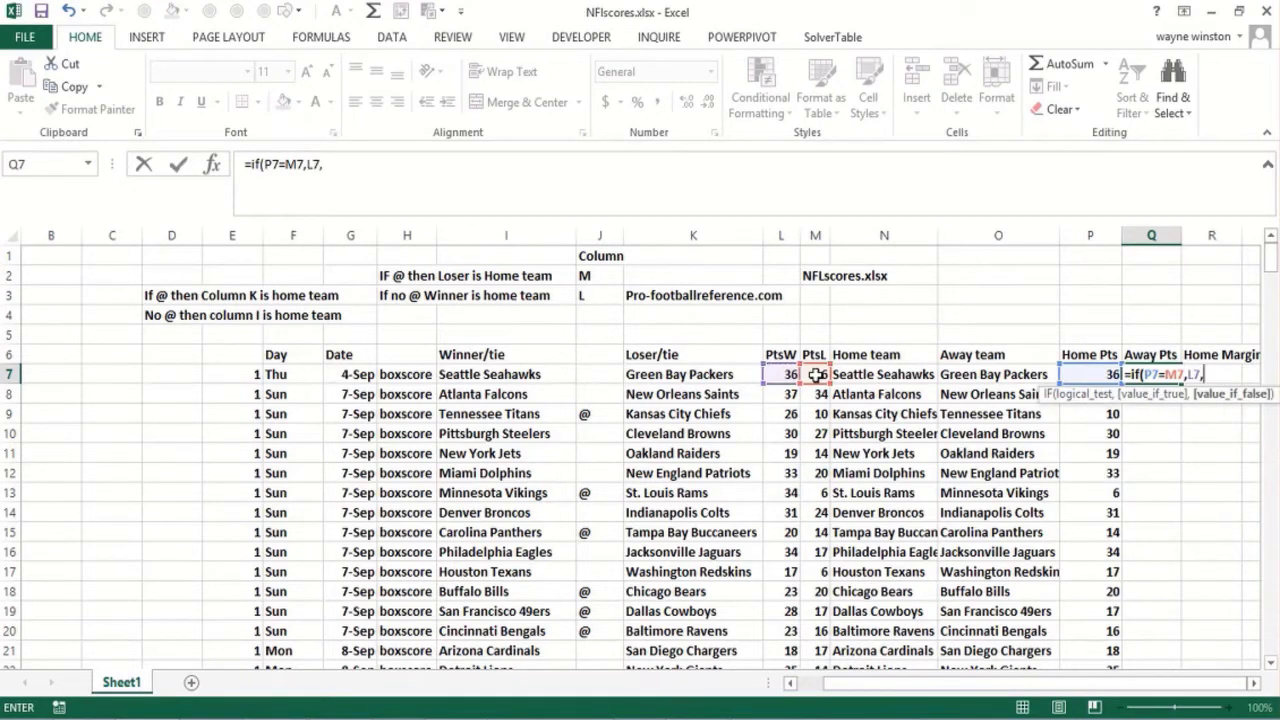
pyautogui.click(817, 375)
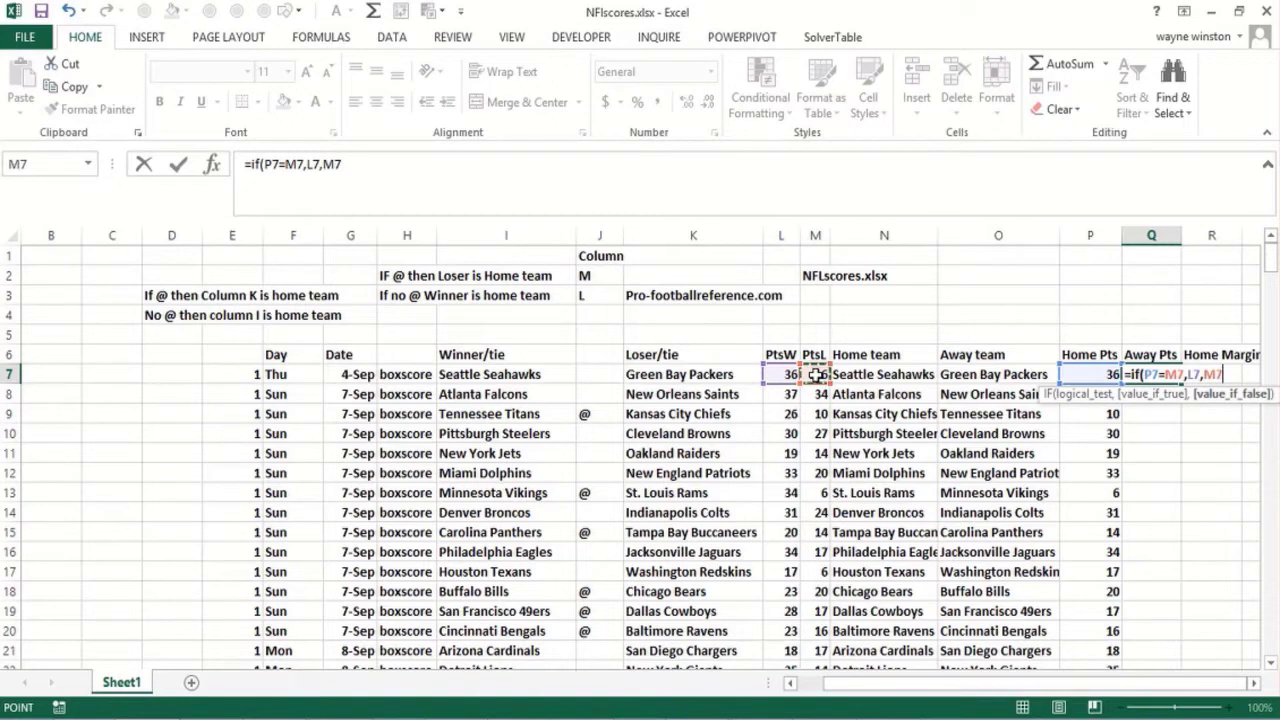
pyautogui.write(')')
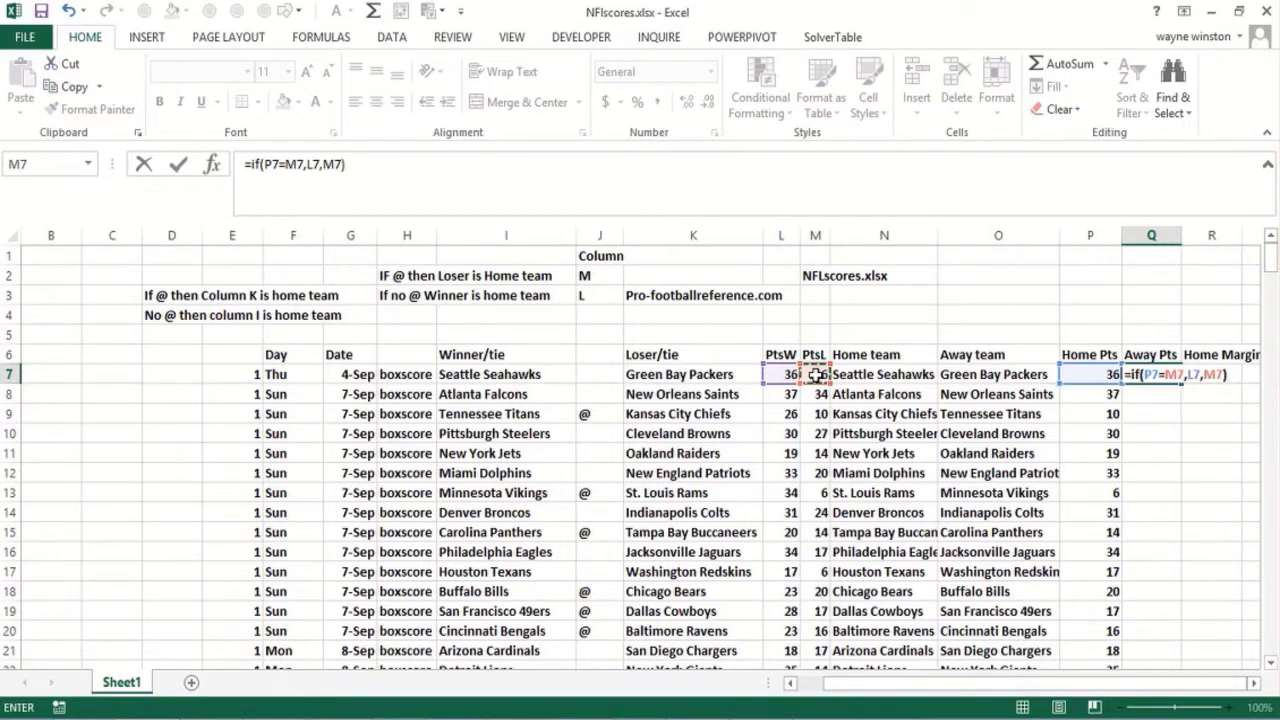
pyautogui.press('Return')
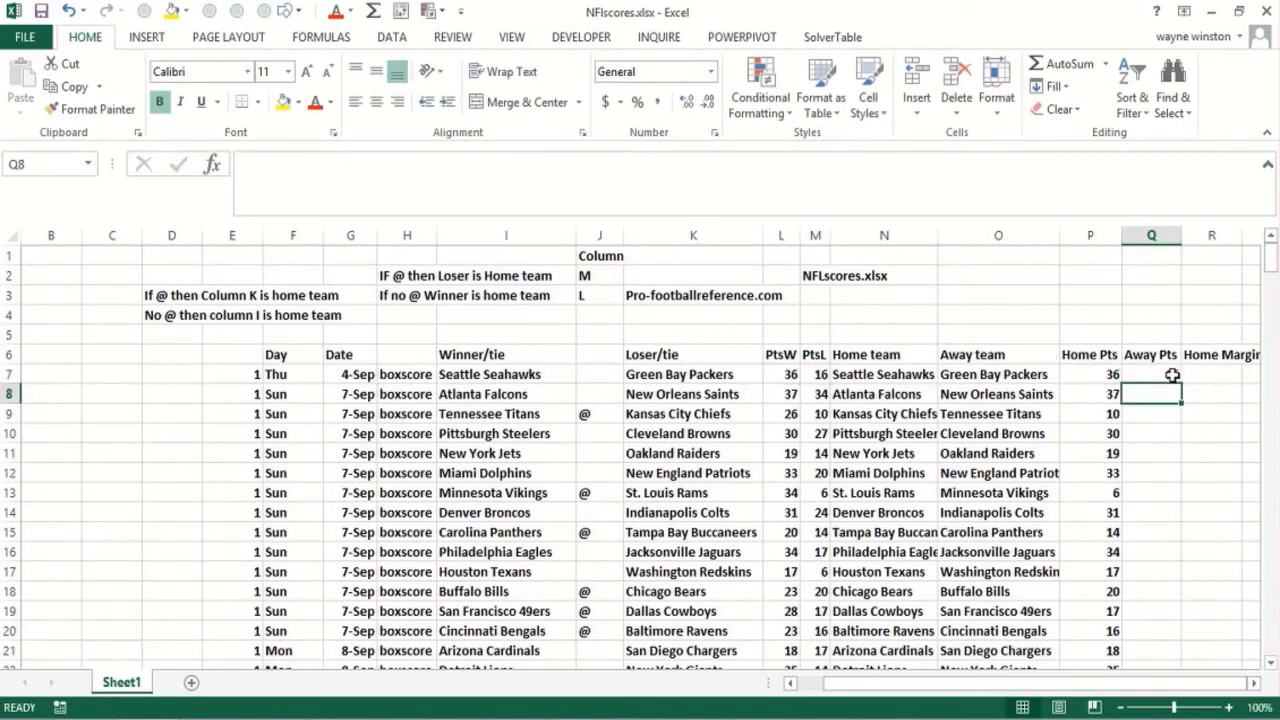
# Step: Fill the Away Pts formula down and verify rows 18 and 13 against teams and points
pyautogui.click(1172, 375)
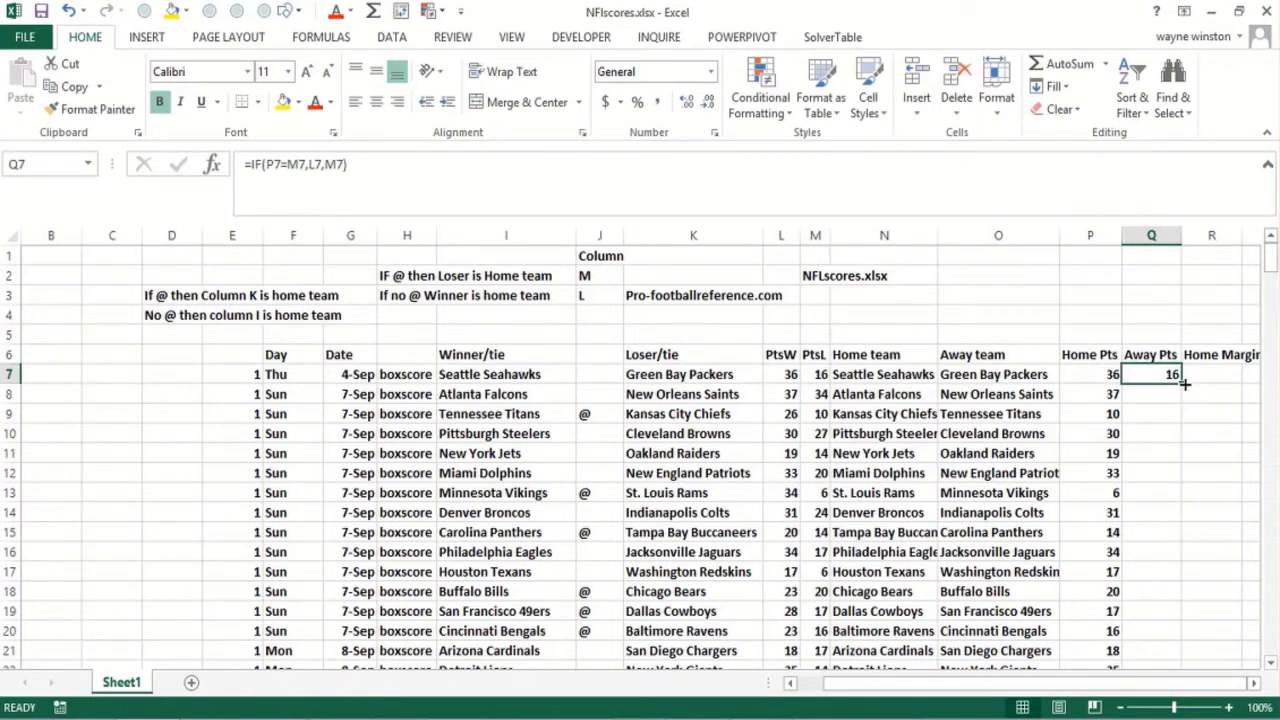
pyautogui.doubleClick(1184, 383)
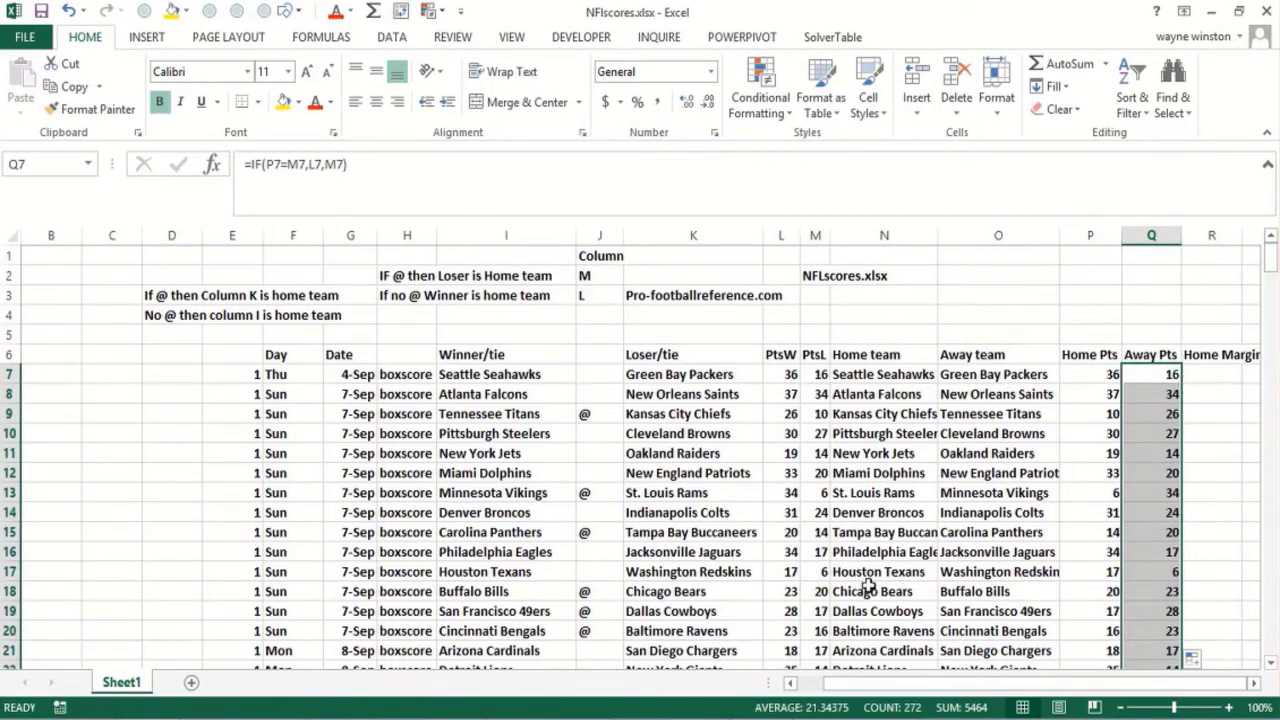
pyautogui.click(756, 592)
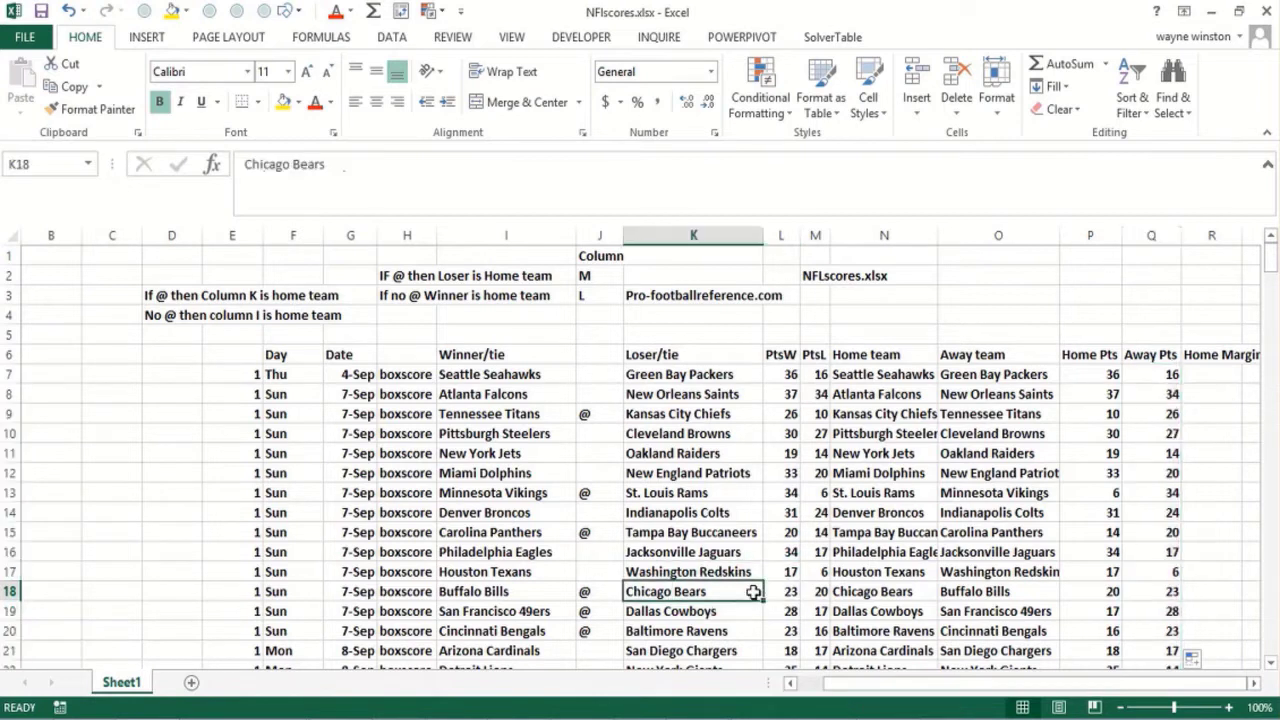
pyautogui.click(856, 596)
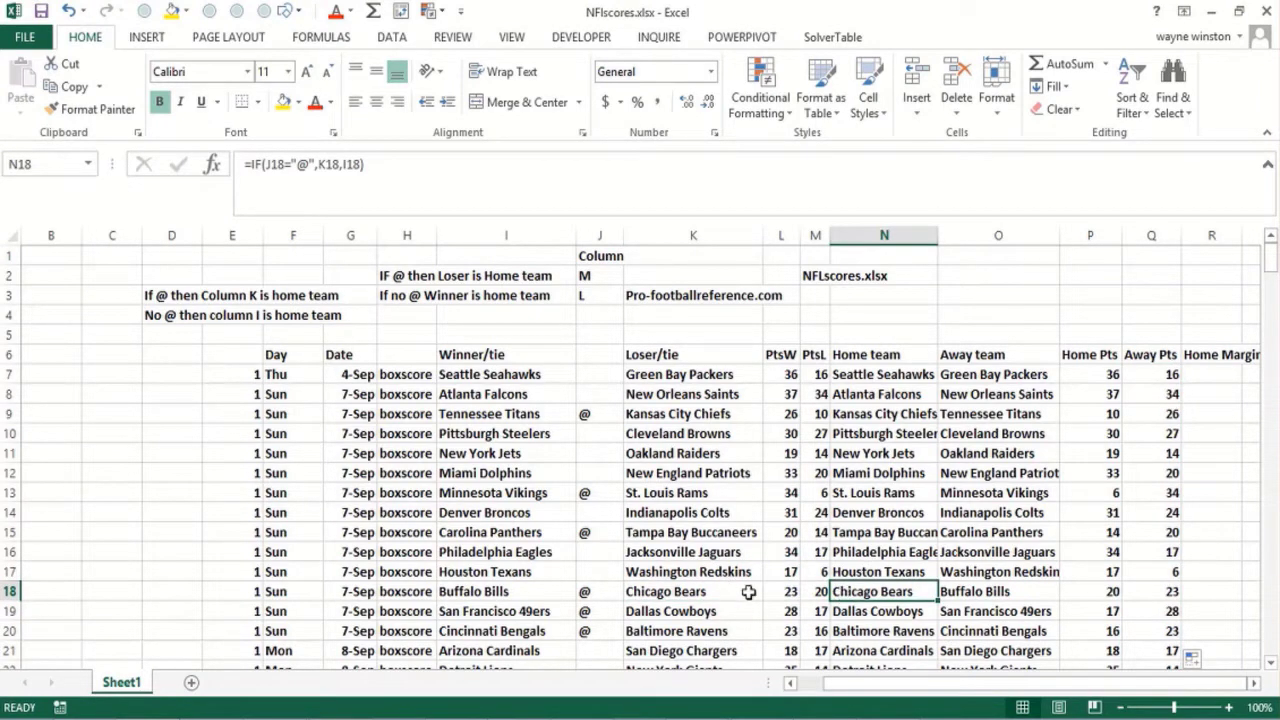
pyautogui.click(1110, 594)
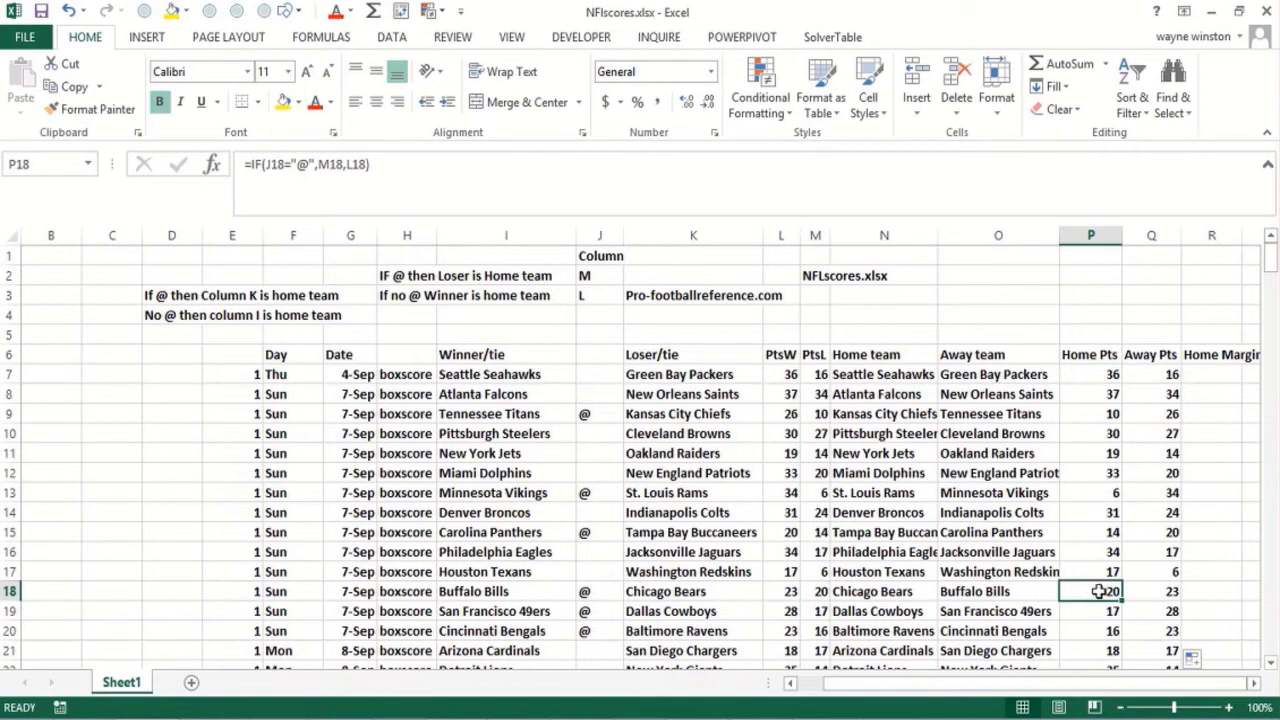
pyautogui.click(1135, 591)
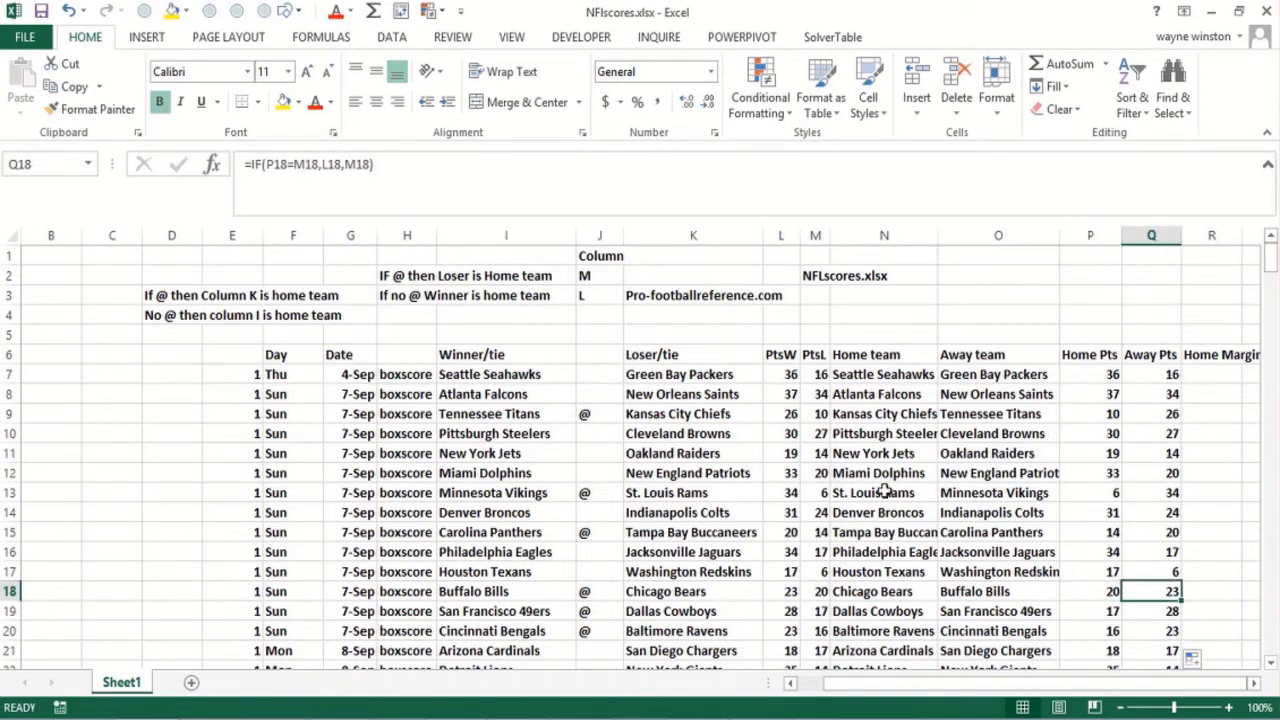
pyautogui.click(768, 496)
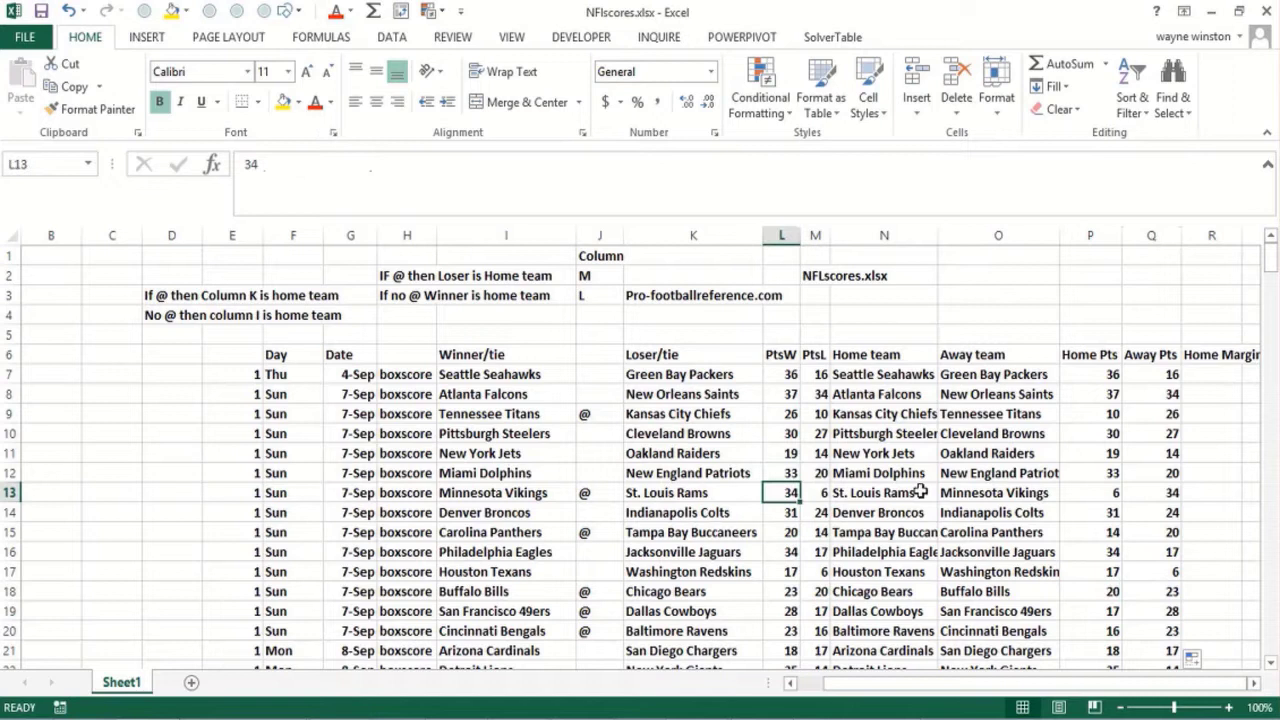
pyautogui.click(1104, 500)
pyautogui.click(1134, 491)
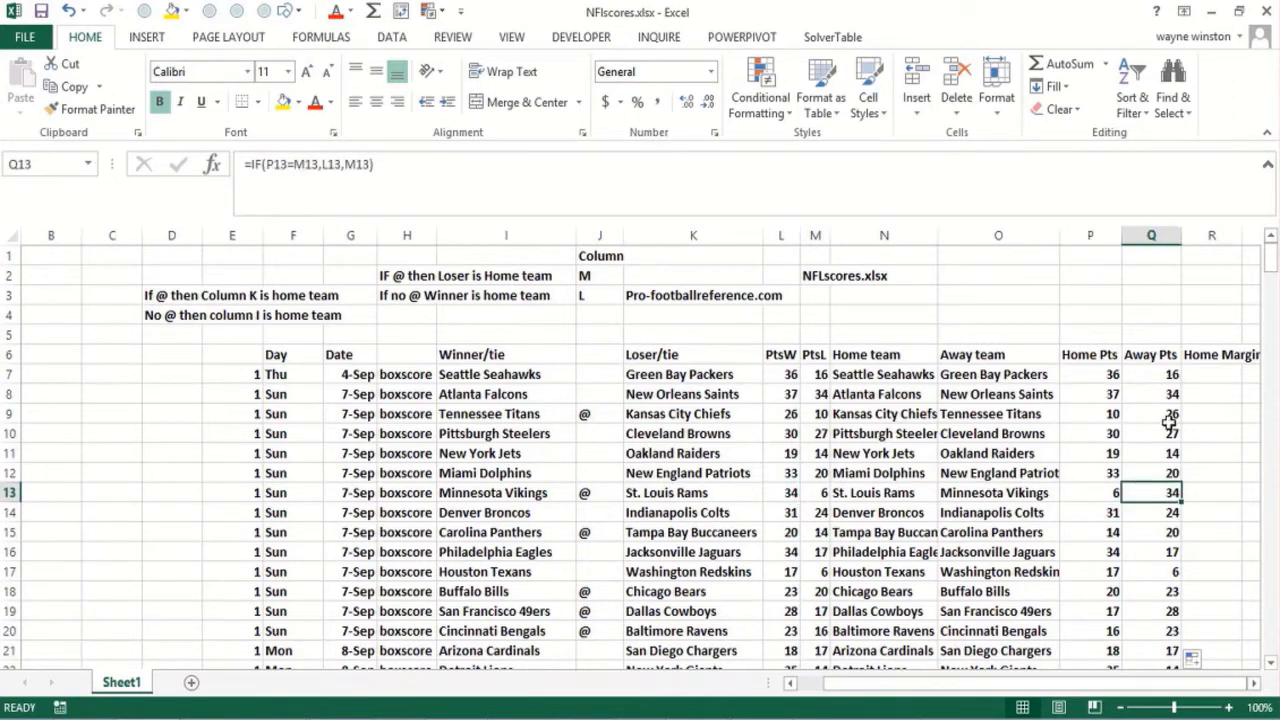
# Step: Enter the home margin formula =P7-Q7 in R7
pyautogui.click(1204, 378)
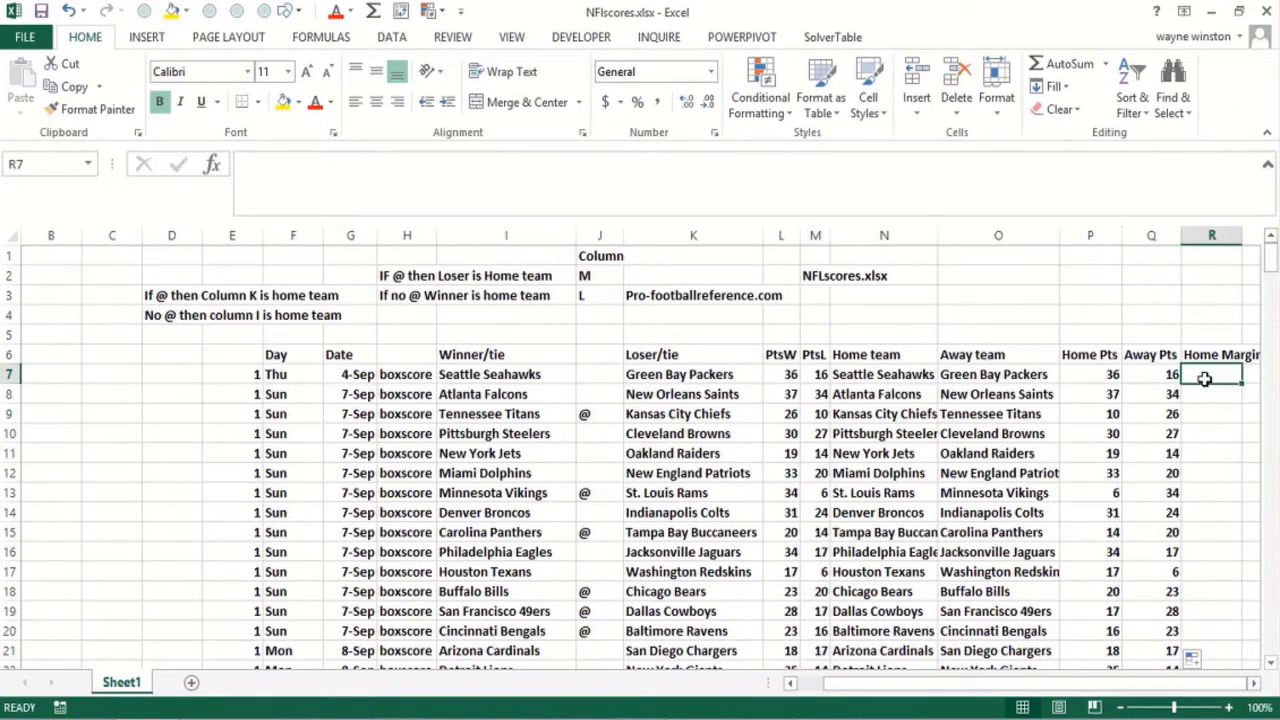
pyautogui.press('Right')
pyautogui.press('Left')
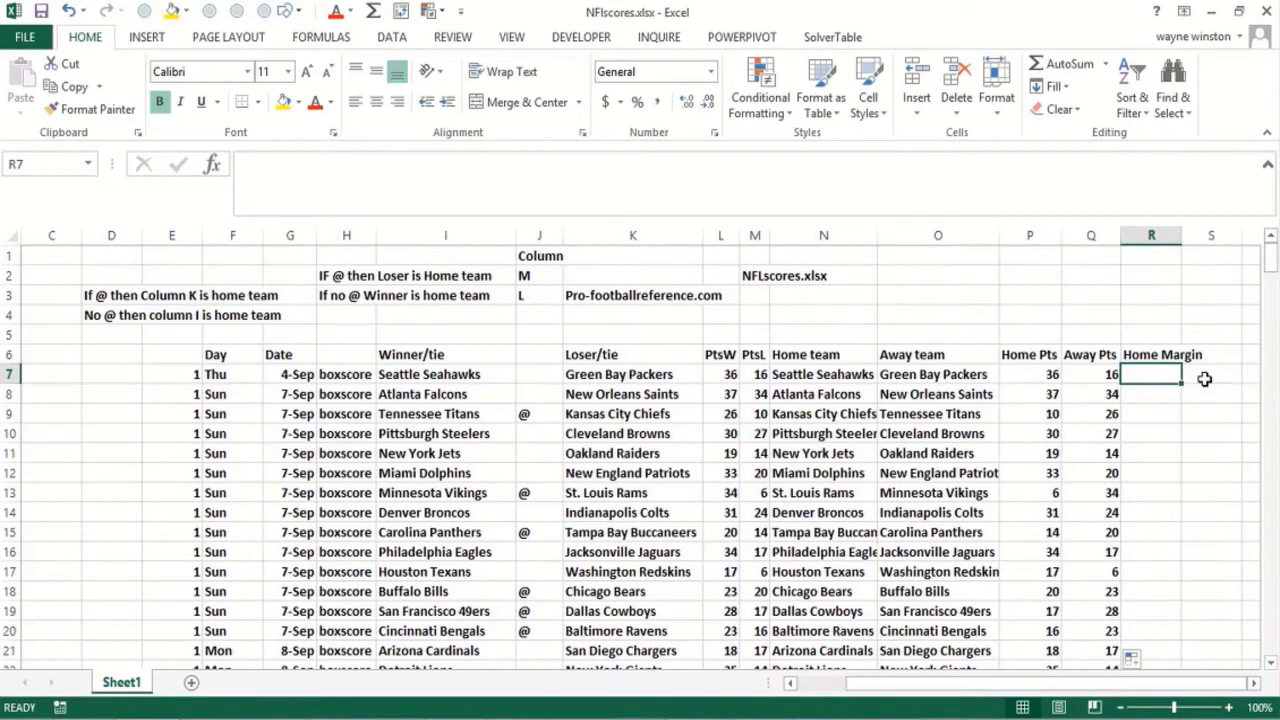
pyautogui.write('=if')
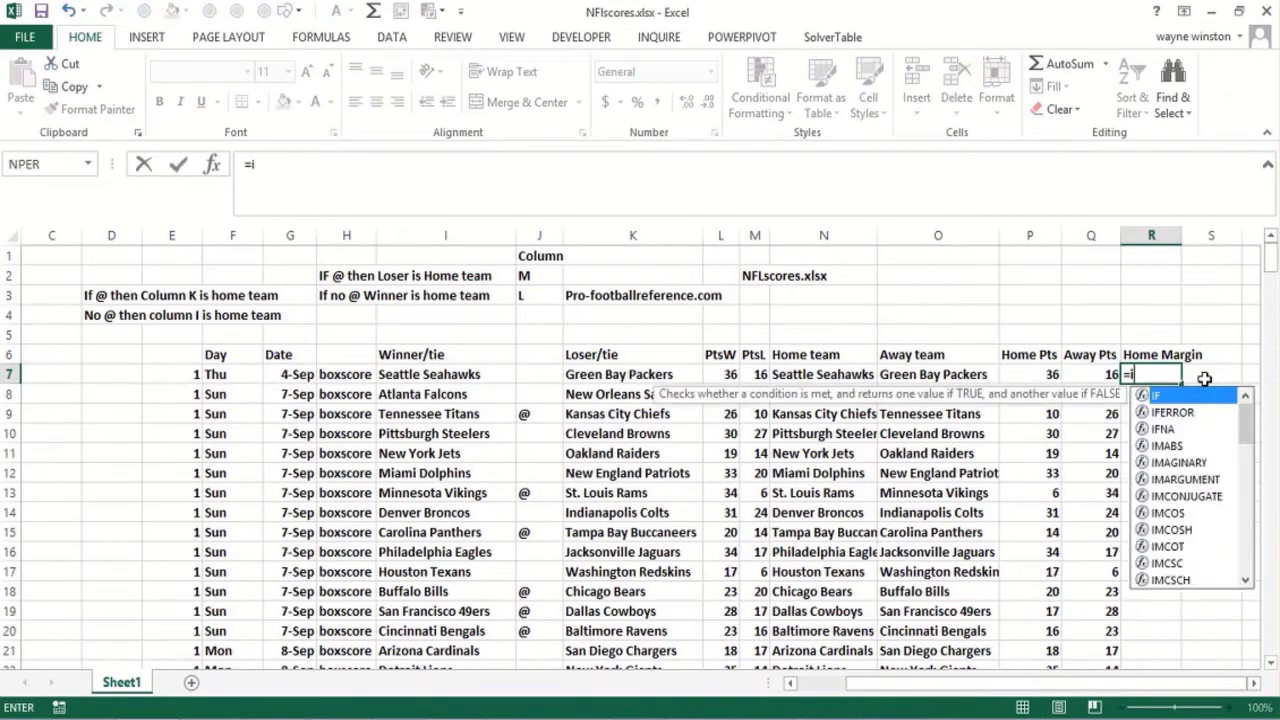
pyautogui.press('BackSpace')
pyautogui.press('BackSpace')
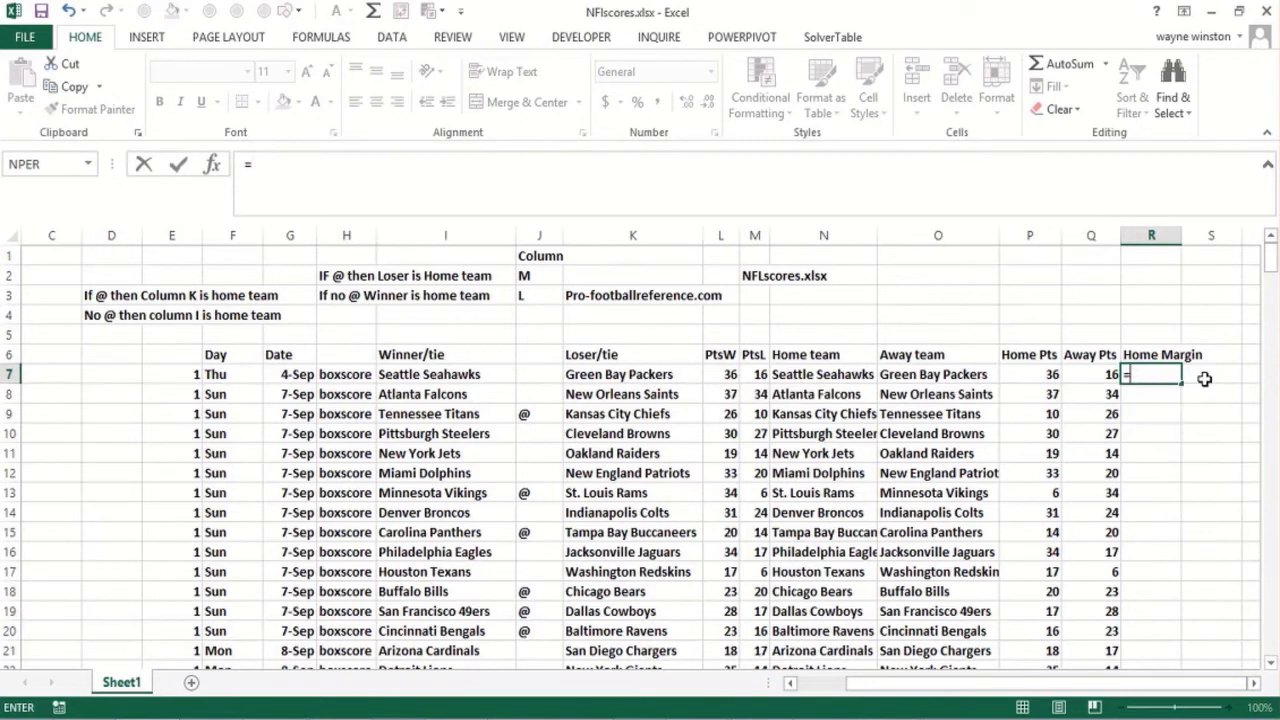
pyautogui.click(1037, 373)
pyautogui.write('-')
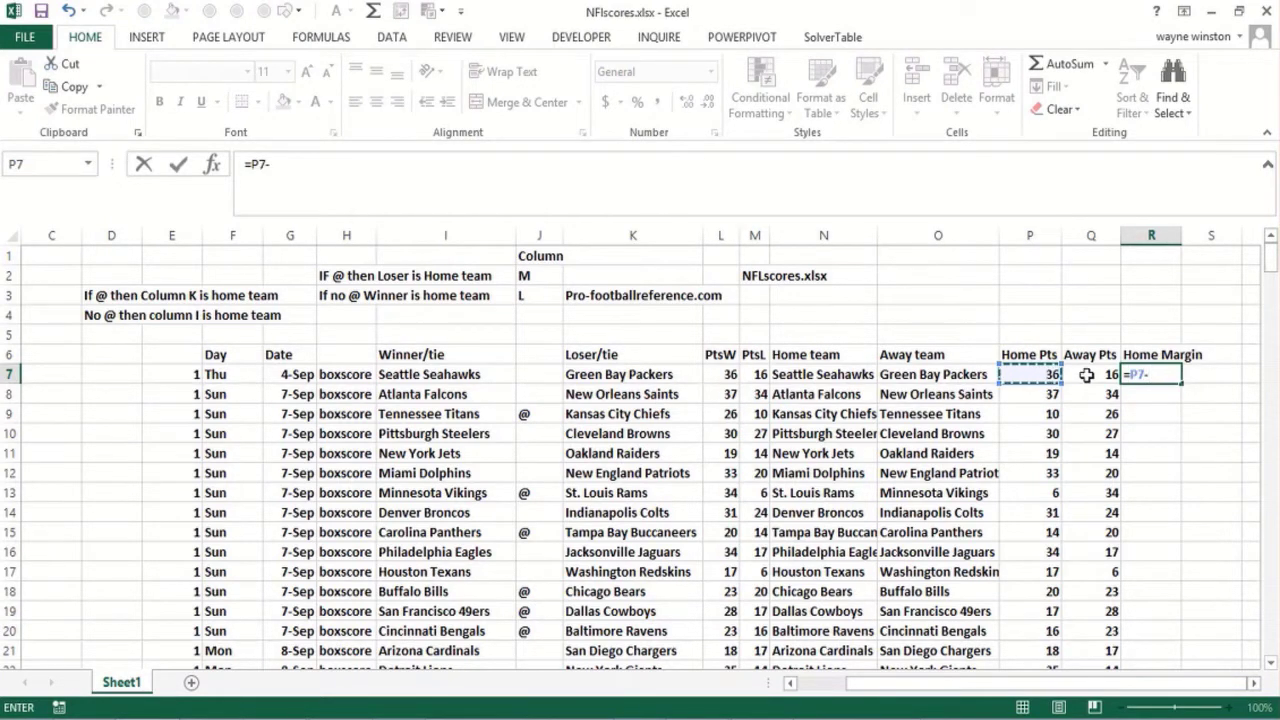
pyautogui.click(1090, 374)
pyautogui.press('Return')
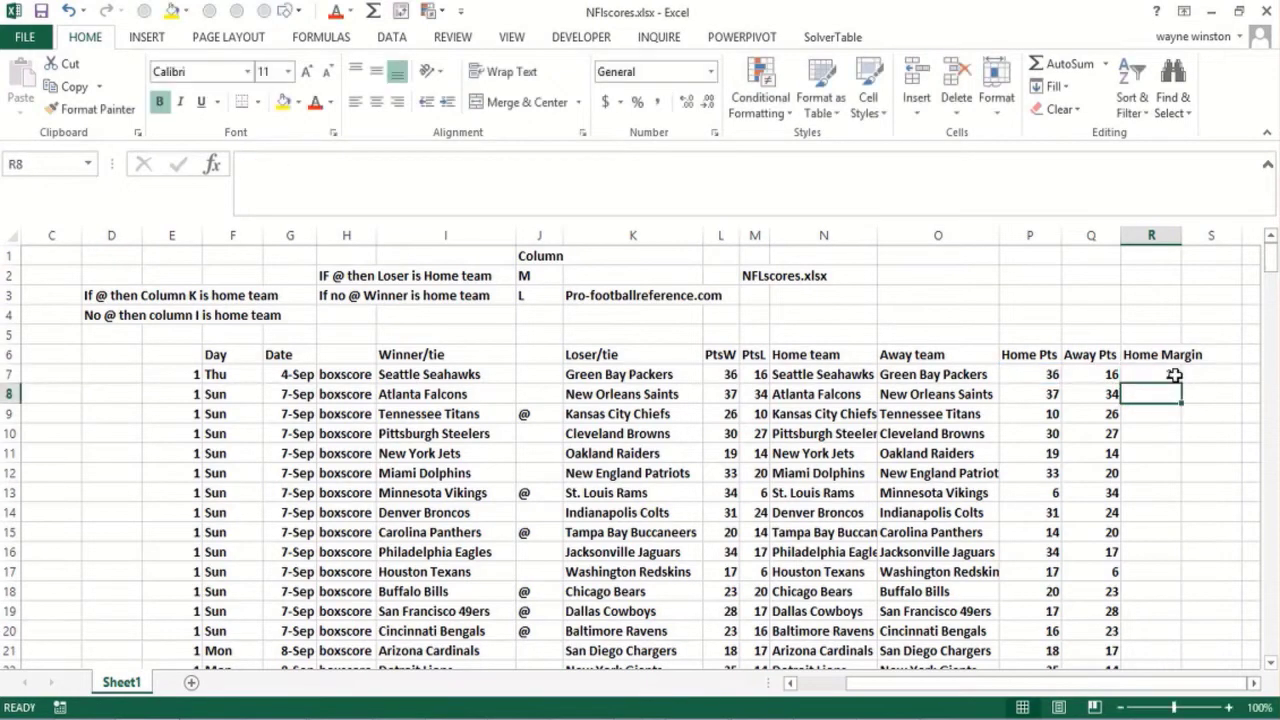
# Step: Fill =P7-Q7 down column R and inspect the #VALUE! error on header row 40
pyautogui.click(1173, 376)
pyautogui.doubleClick(1180, 384)
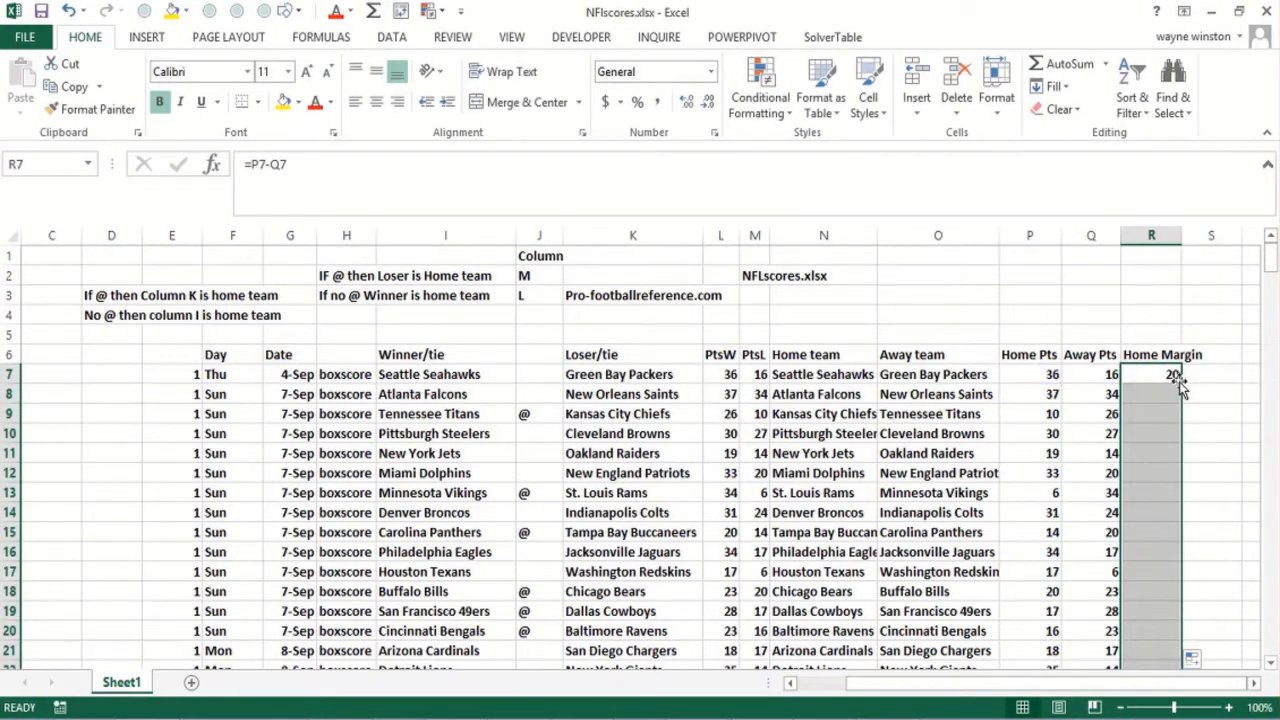
pyautogui.scroll(-7, 1180, 384)
pyautogui.click(1178, 378)
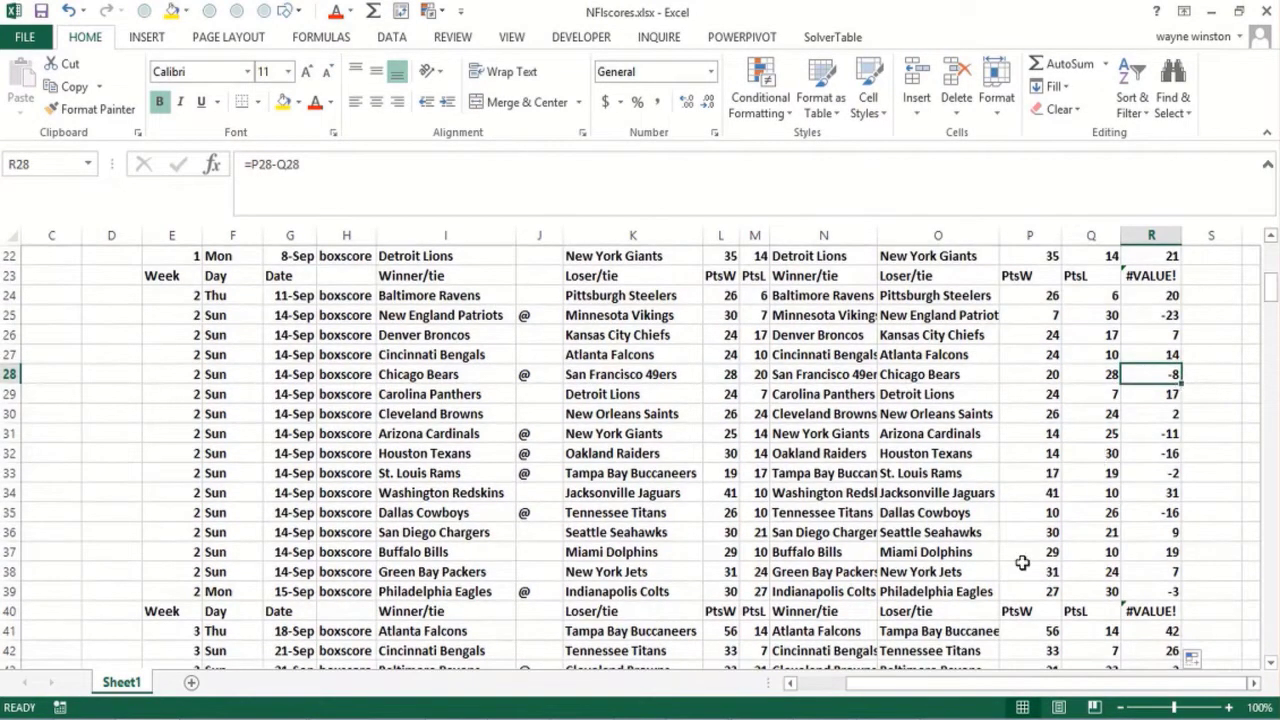
pyautogui.click(918, 611)
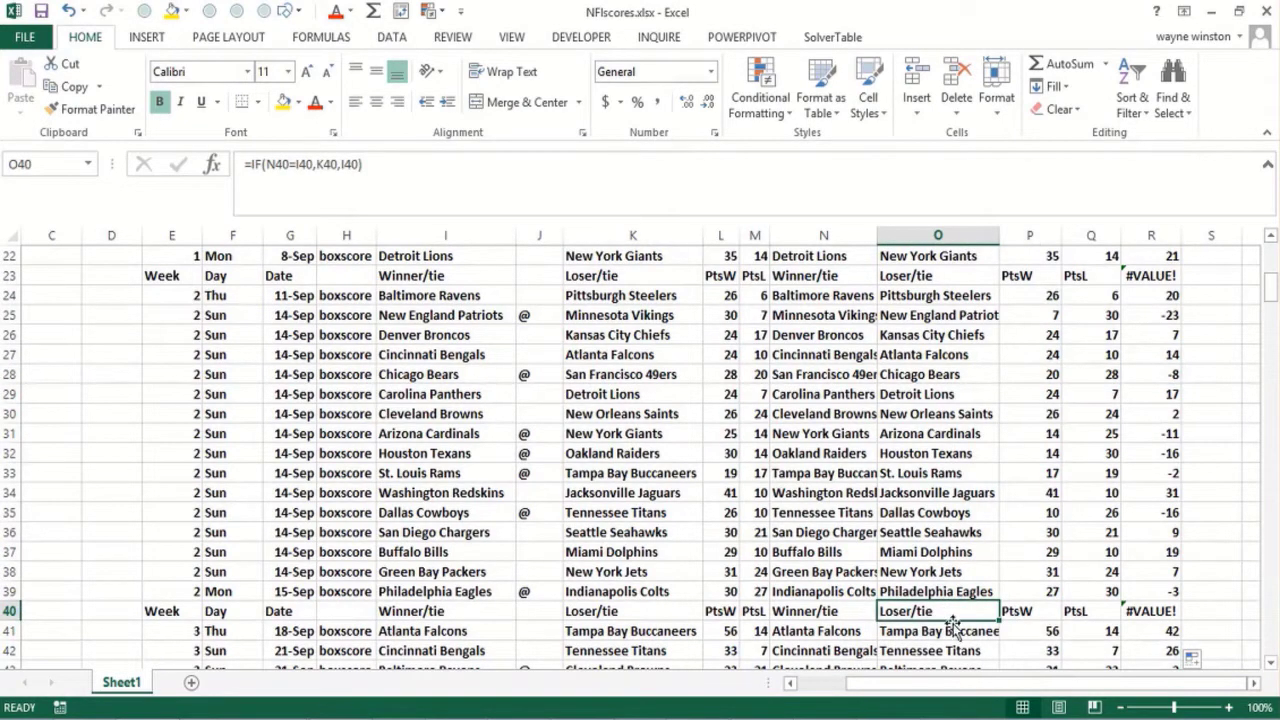
pyautogui.click(1150, 612)
pyautogui.click(1045, 625)
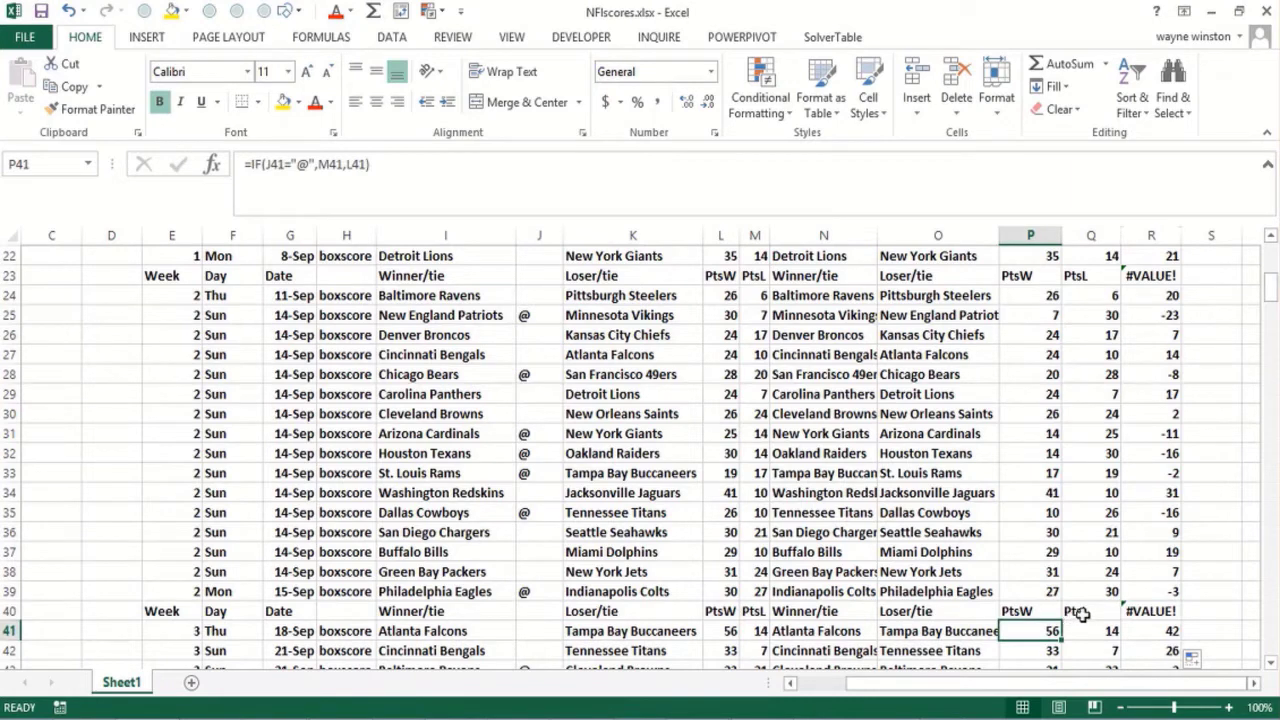
pyautogui.click(1088, 612)
pyautogui.click(1150, 612)
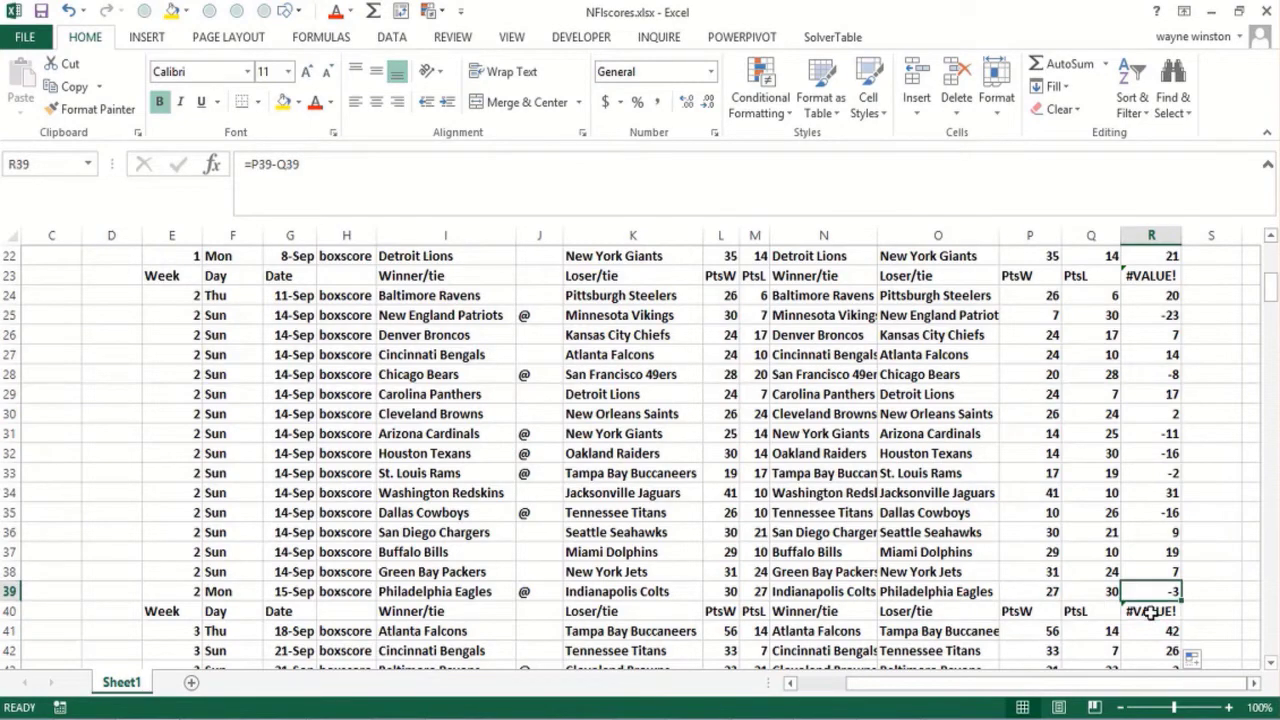
# Step: Undo the old margins and enter =IFERROR(P7-Q7,"") in R7
pyautogui.hotkey('ctrl', 'Up')
pyautogui.hotkey('ctrl', 'Up')
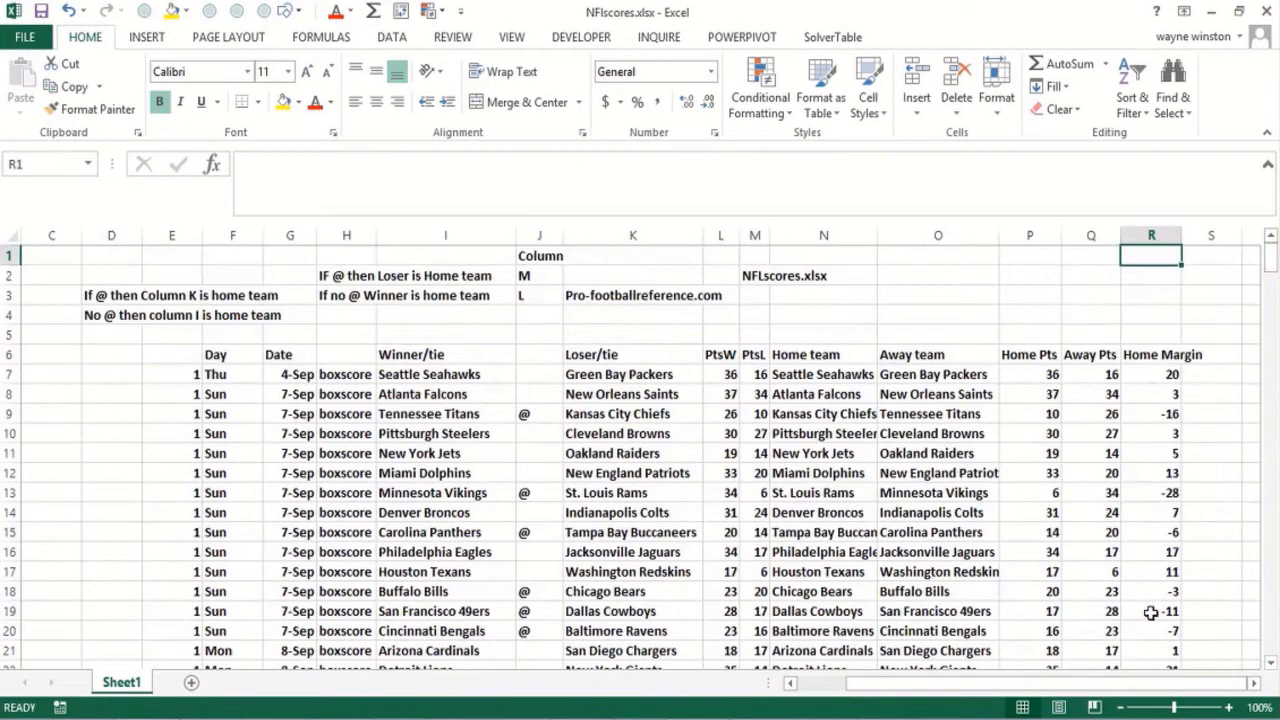
pyautogui.press('Down')
pyautogui.press('Down')
pyautogui.press('Down')
pyautogui.press('Down')
pyautogui.press('Down')
pyautogui.press('Down')
pyautogui.press('Down')
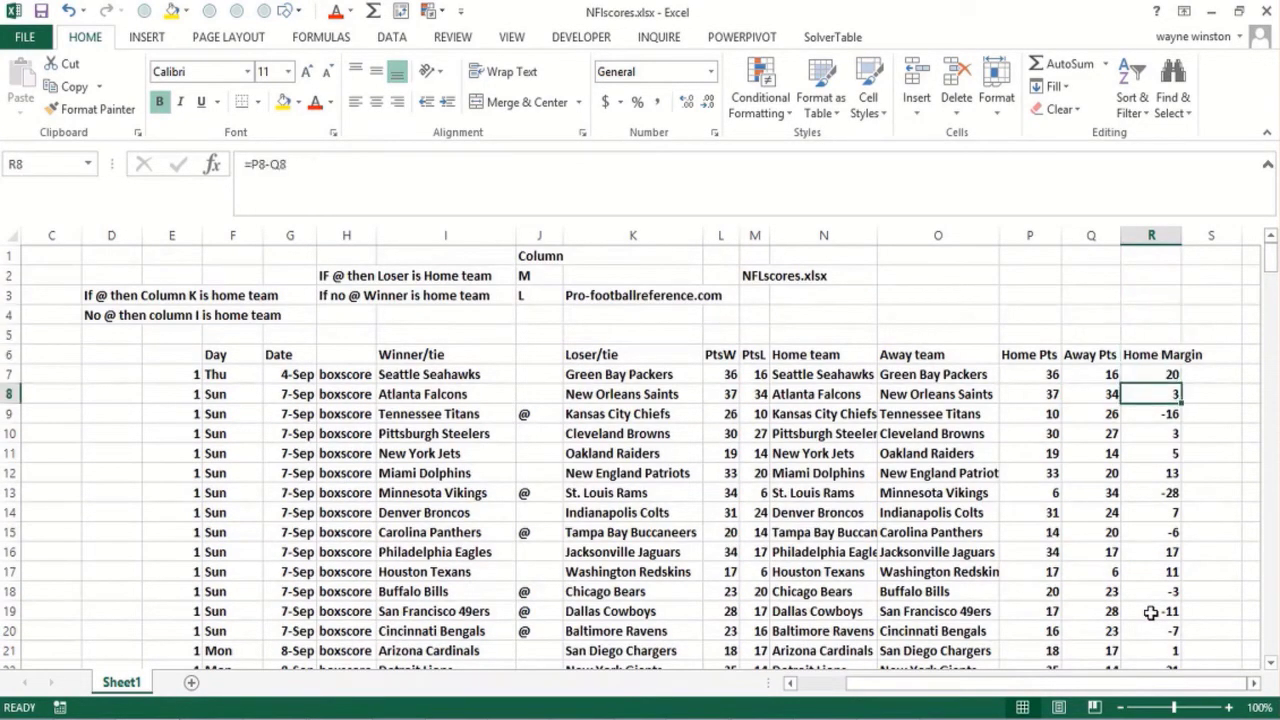
pyautogui.press('Up')
pyautogui.hotkey('ctrl', 'z')
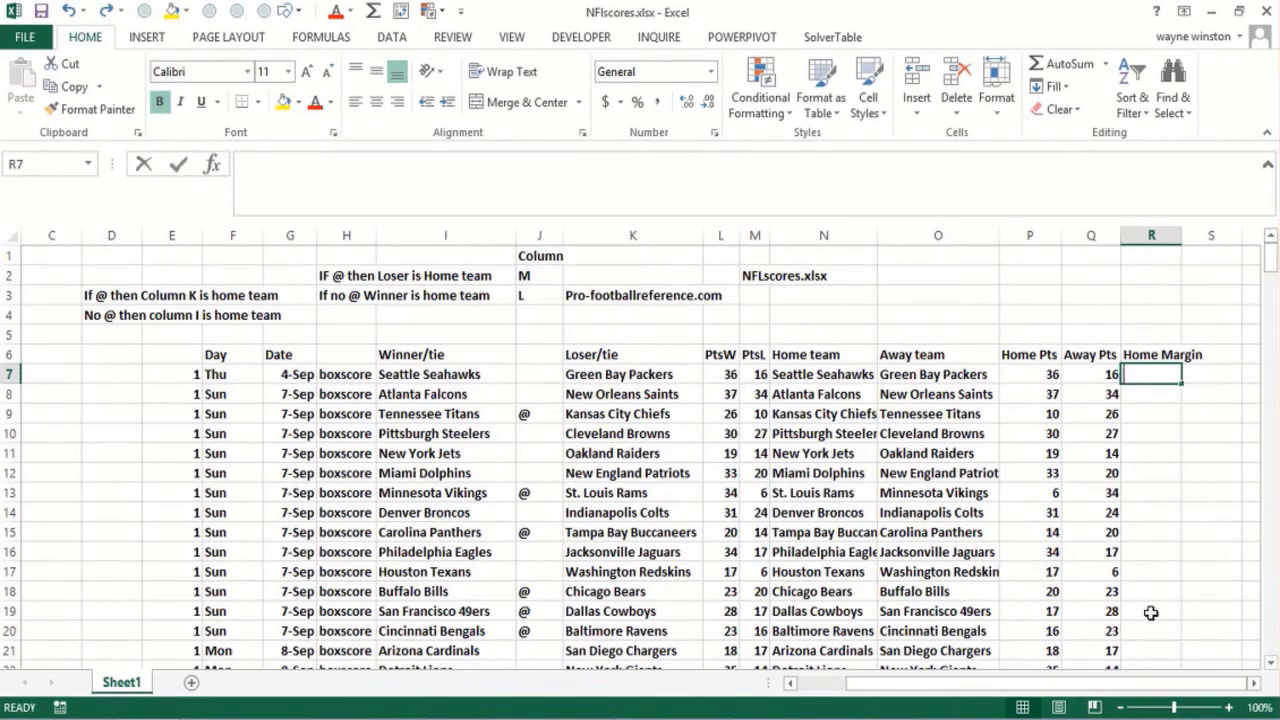
pyautogui.write('=iferr')
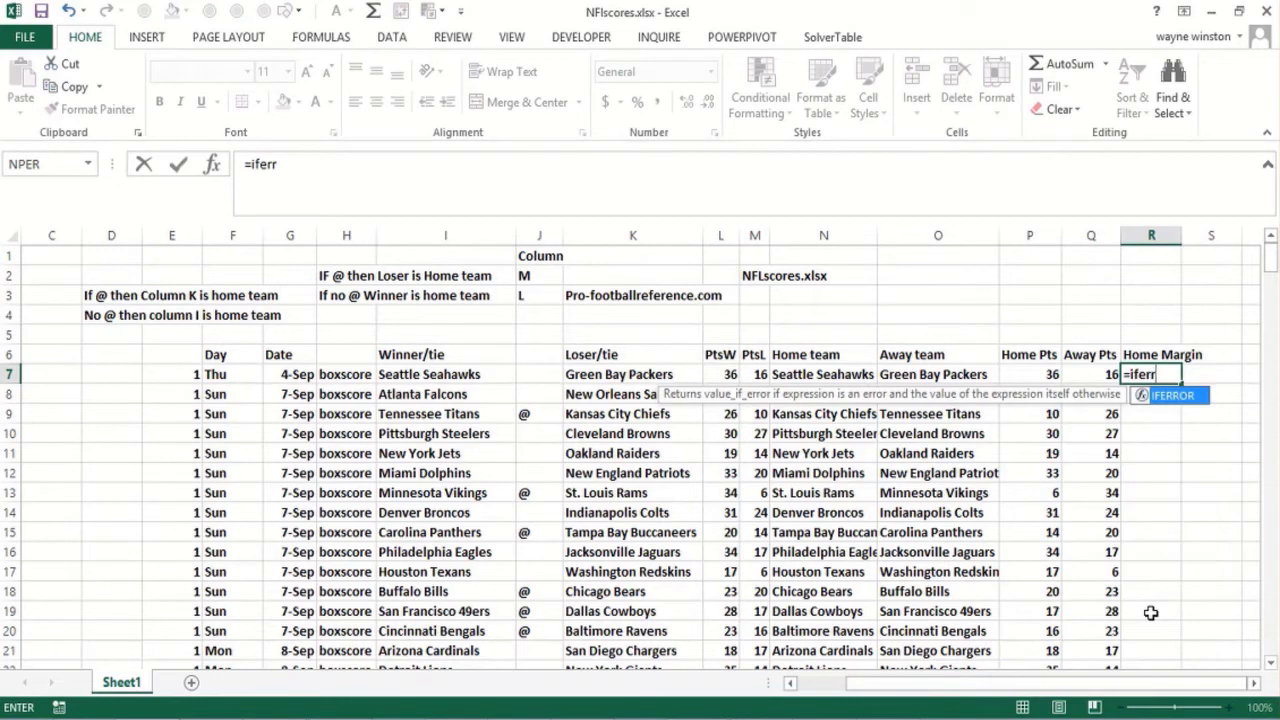
pyautogui.write('or(')
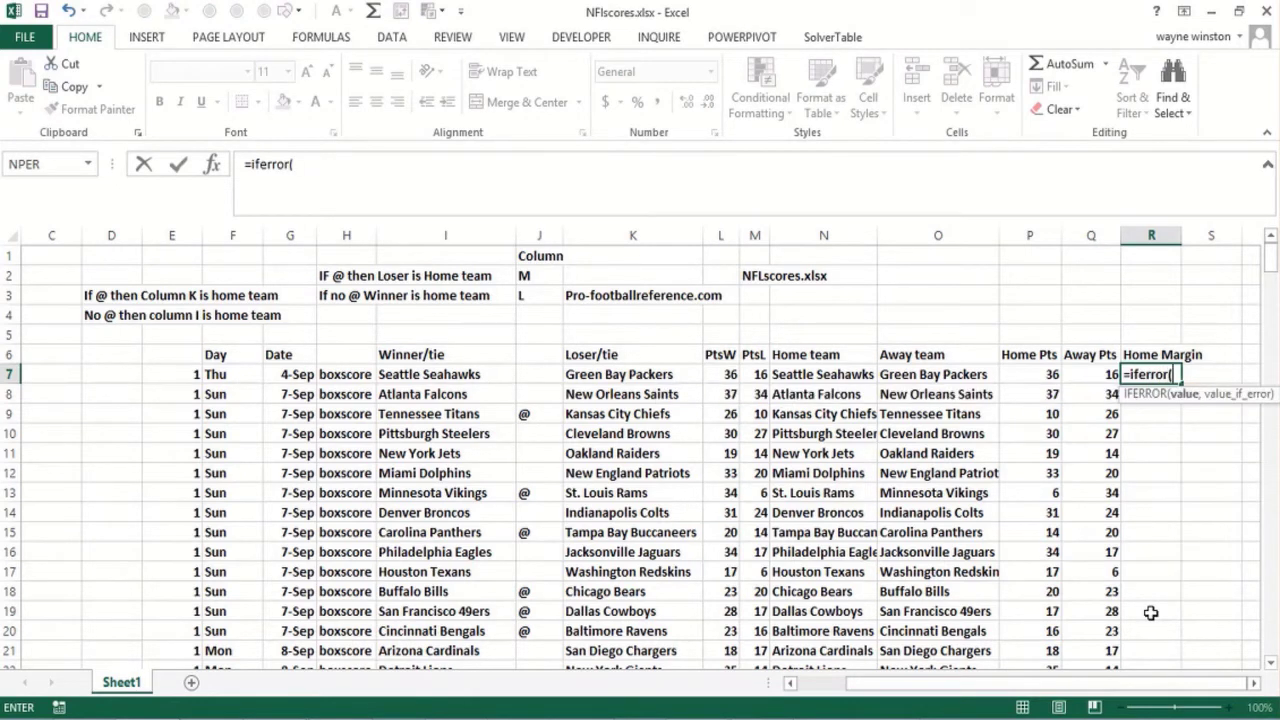
pyautogui.click(1042, 376)
pyautogui.write('-')
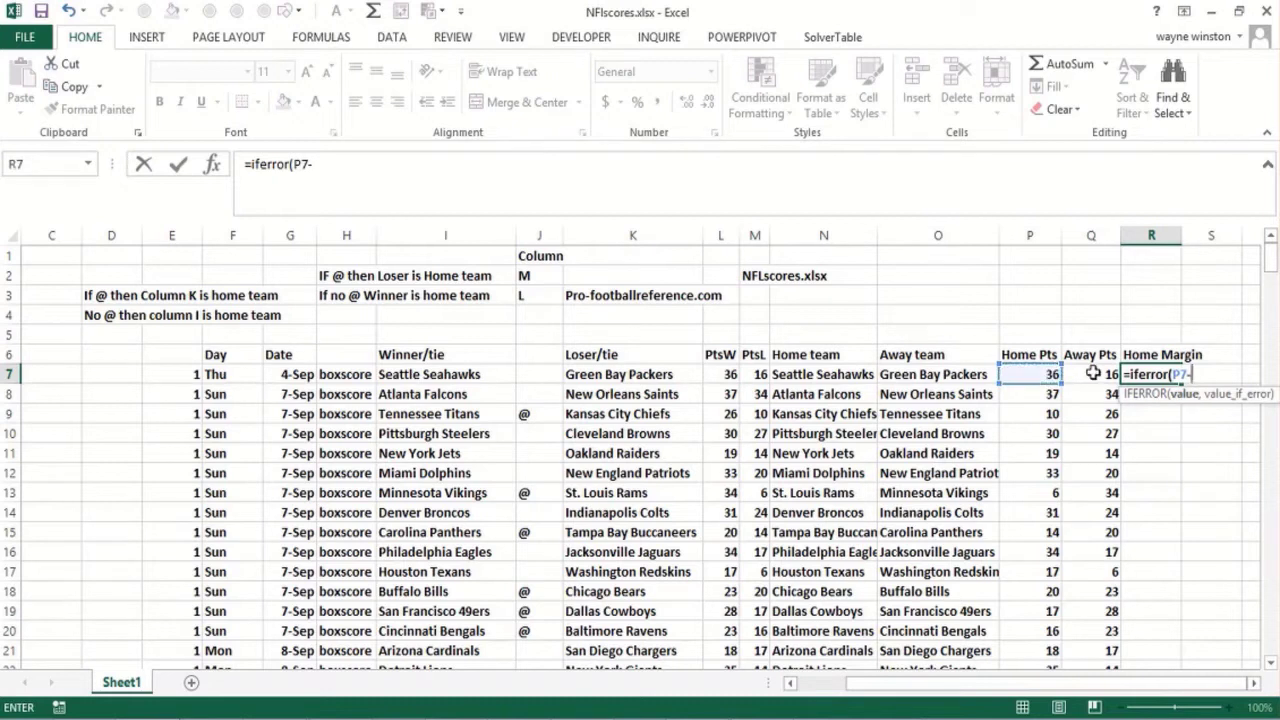
pyautogui.click(1093, 374)
pyautogui.write(',')
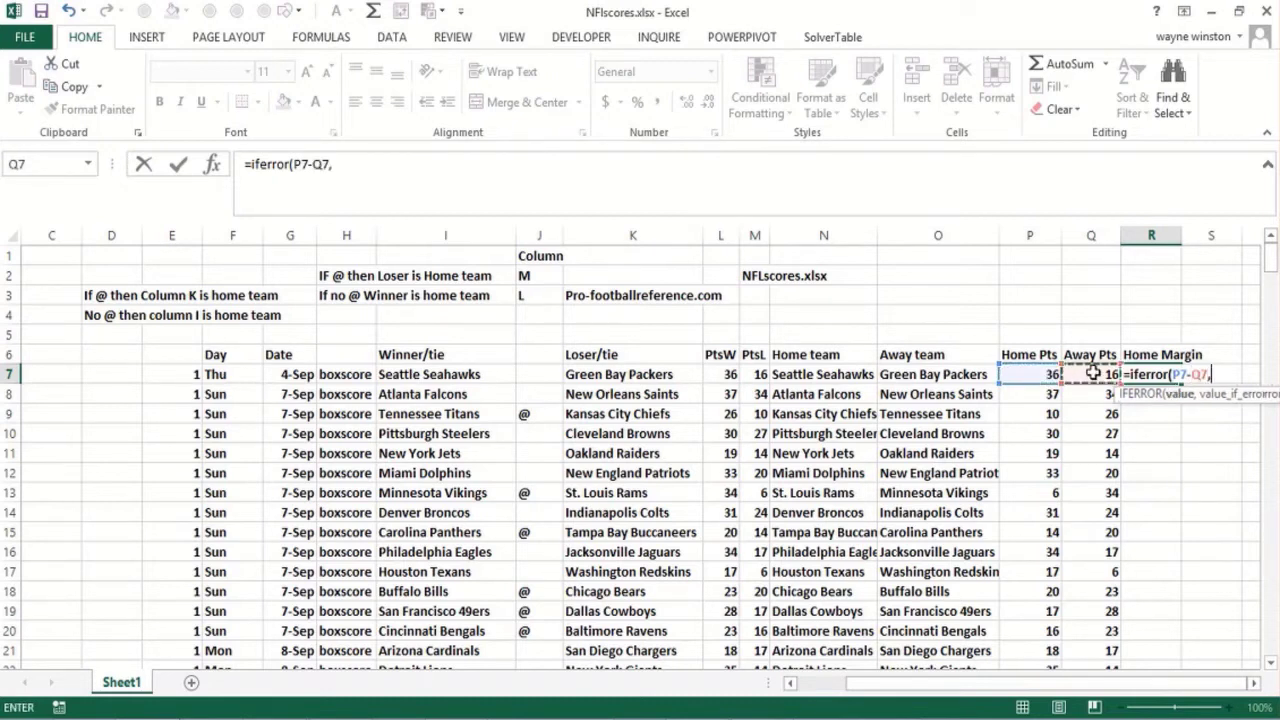
pyautogui.write('"")')
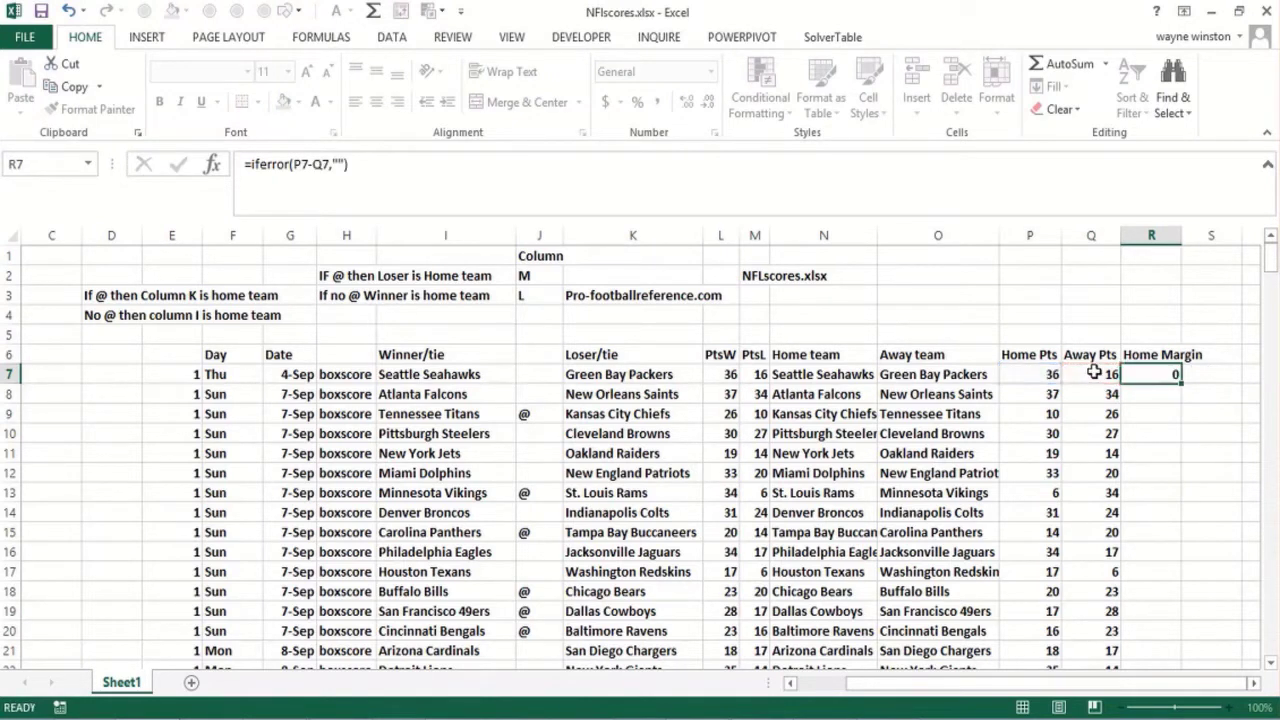
pyautogui.press('Return')
# Step: Fill the IFERROR formula down column R and confirm R40 is now blank
pyautogui.click(1171, 374)
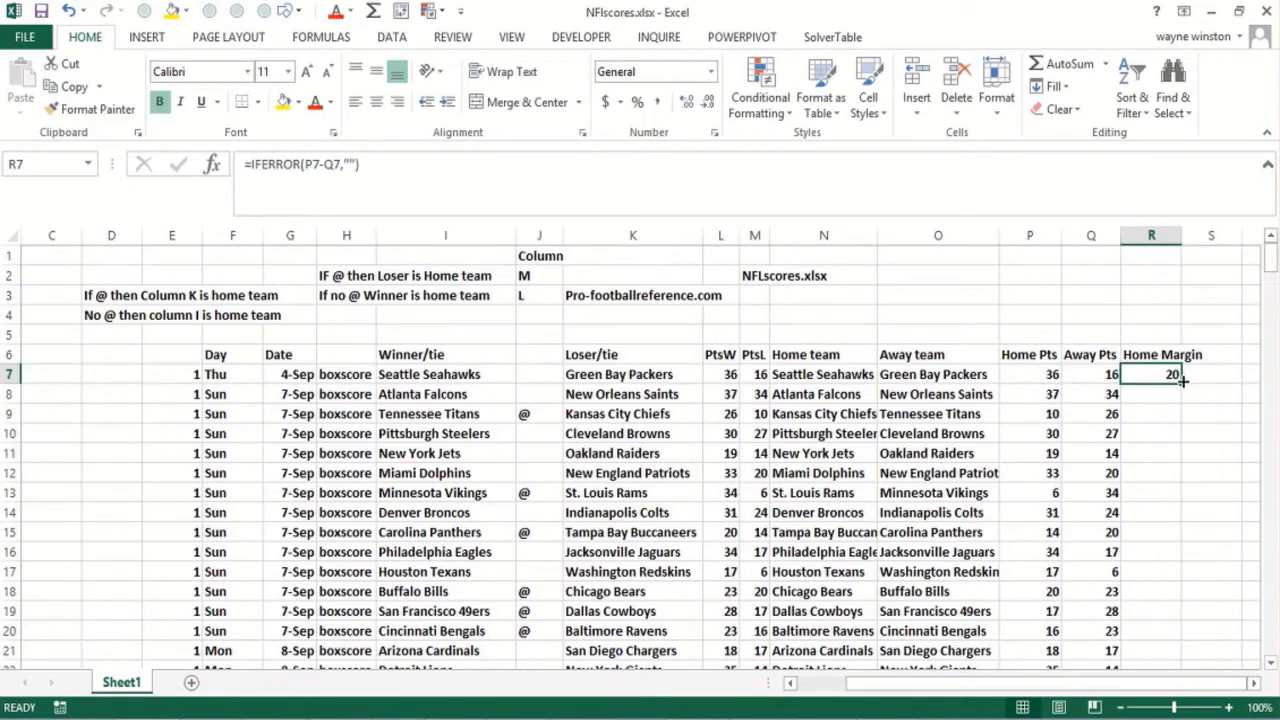
pyautogui.doubleClick(1182, 380)
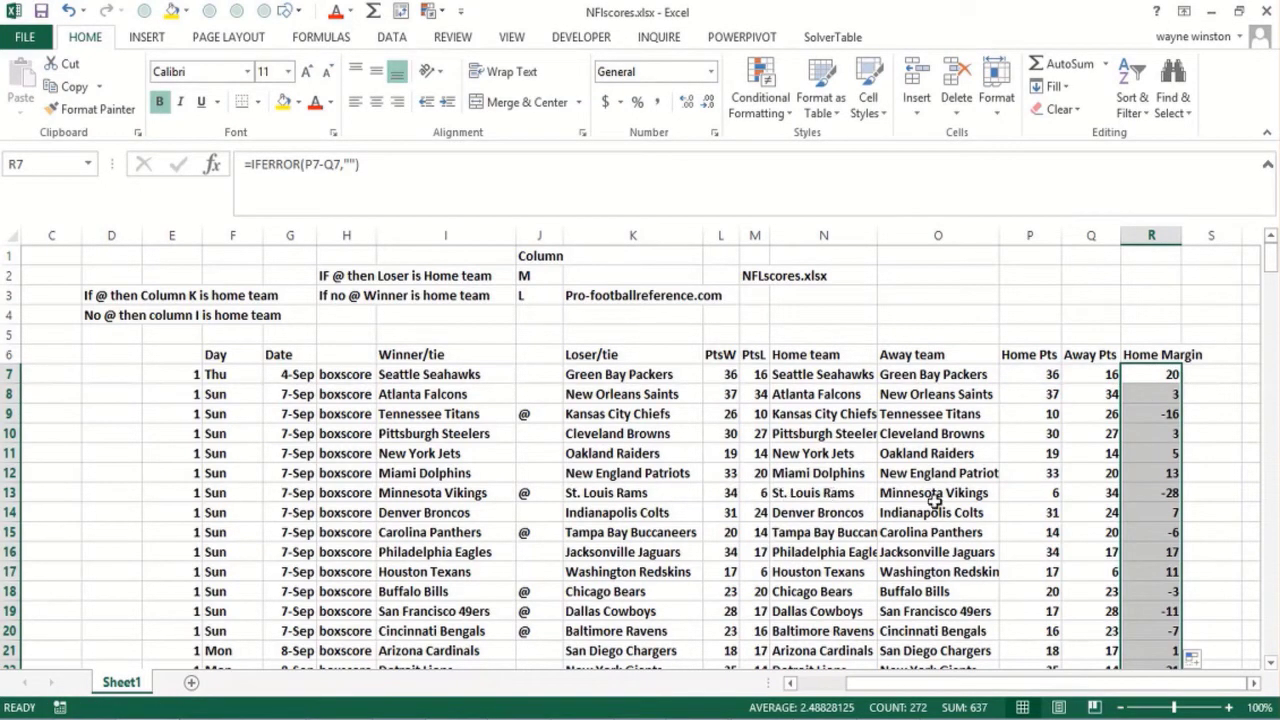
pyautogui.click(1145, 413)
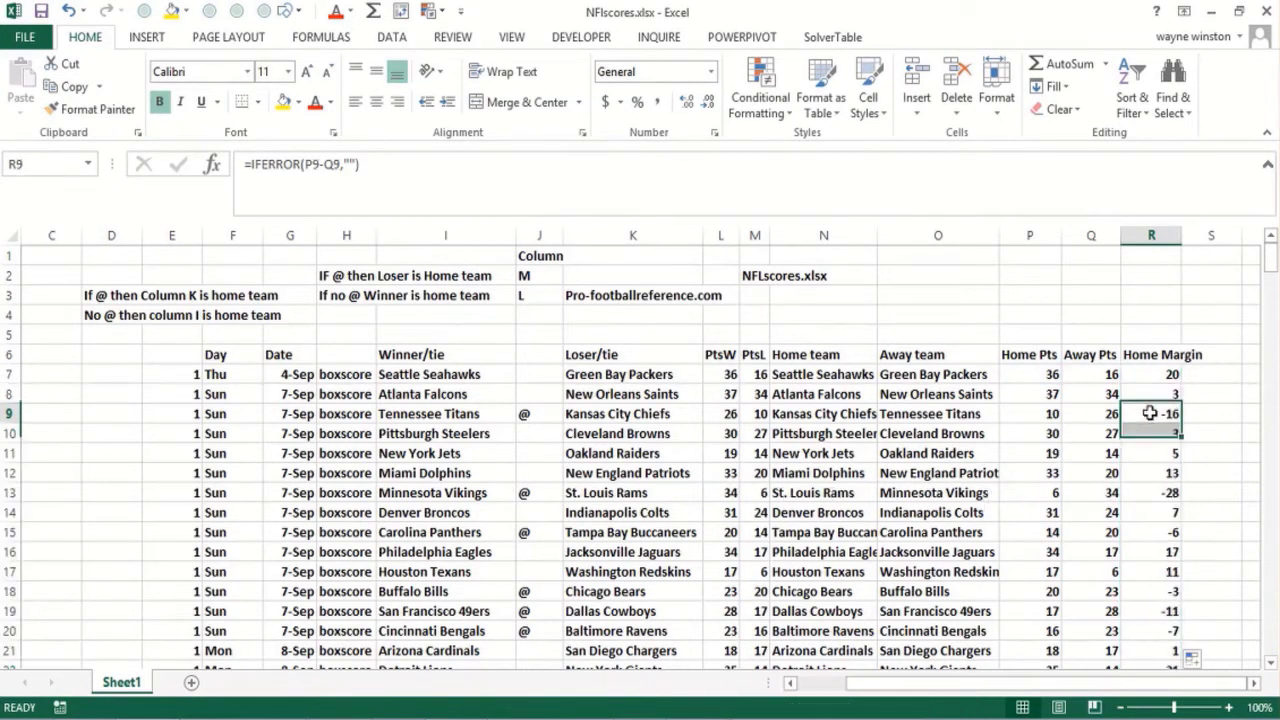
pyautogui.click(1155, 611)
pyautogui.press('pagedown')
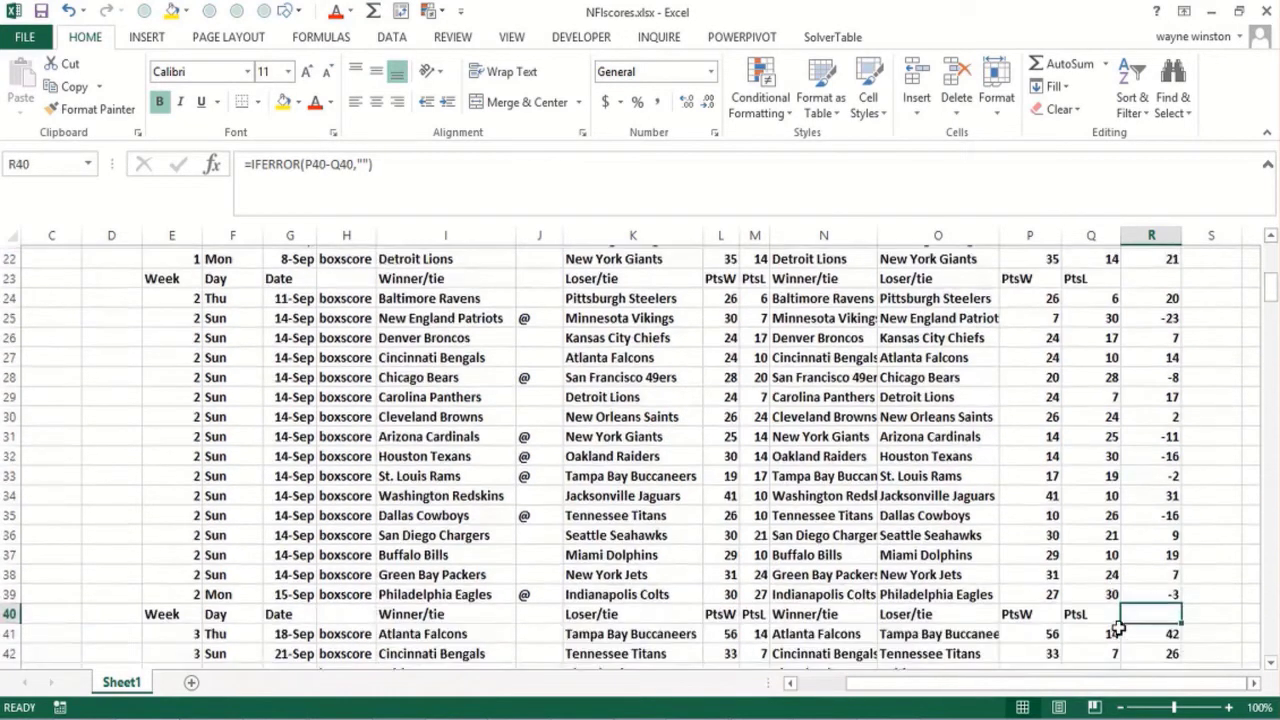
pyautogui.click(1018, 612)
pyautogui.click(1127, 610)
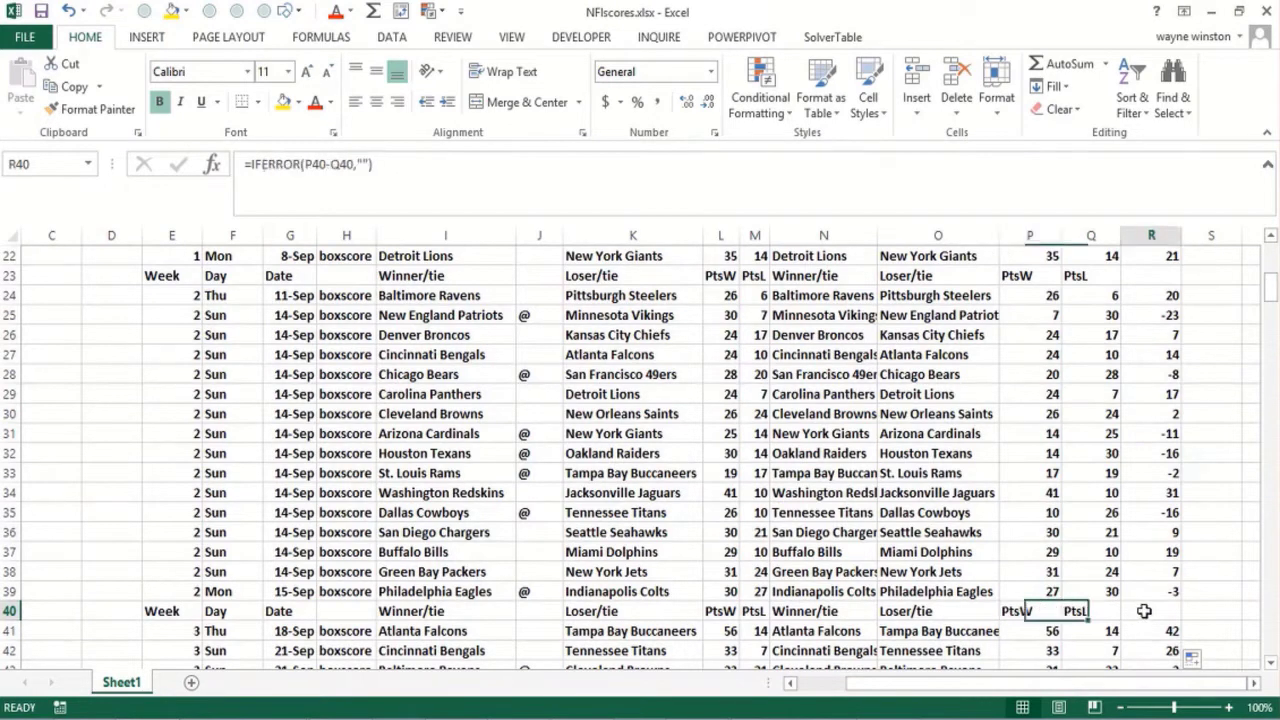
pyautogui.click(107, 488)
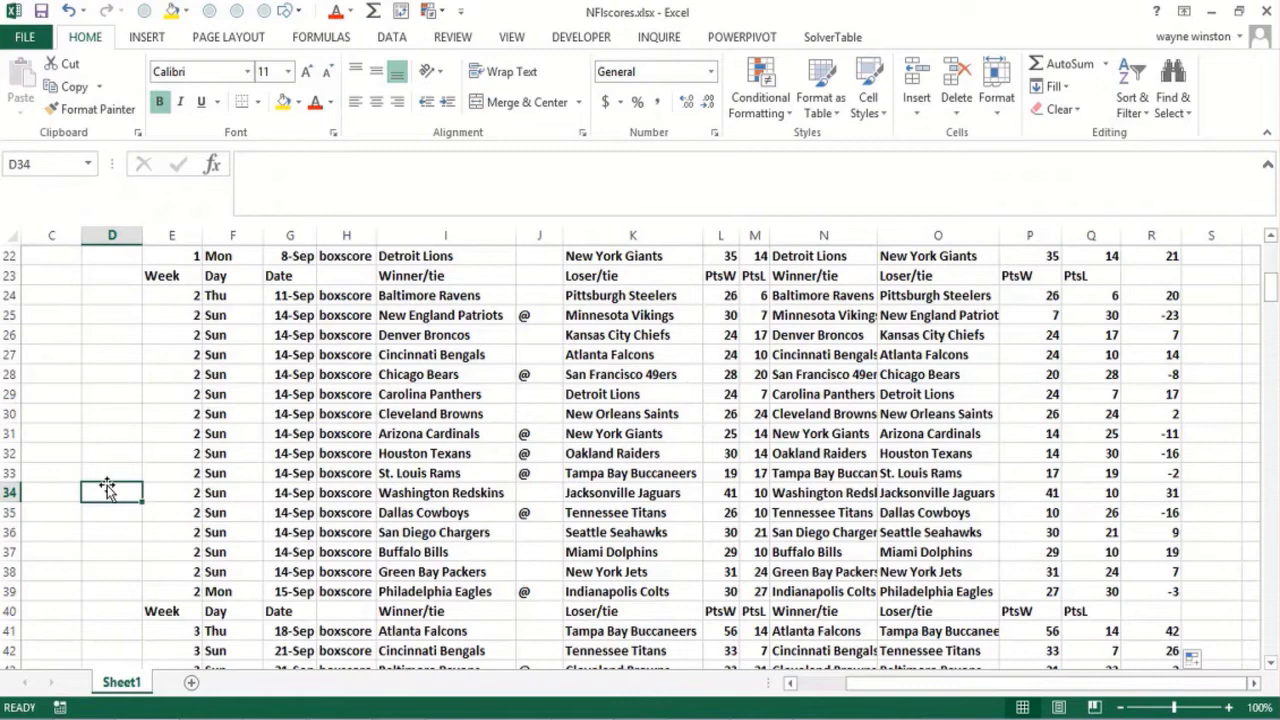
# Step: Return to the top of the sheet and review row 13's Home Pts and Home Margin formulas
pyautogui.press('pageup')
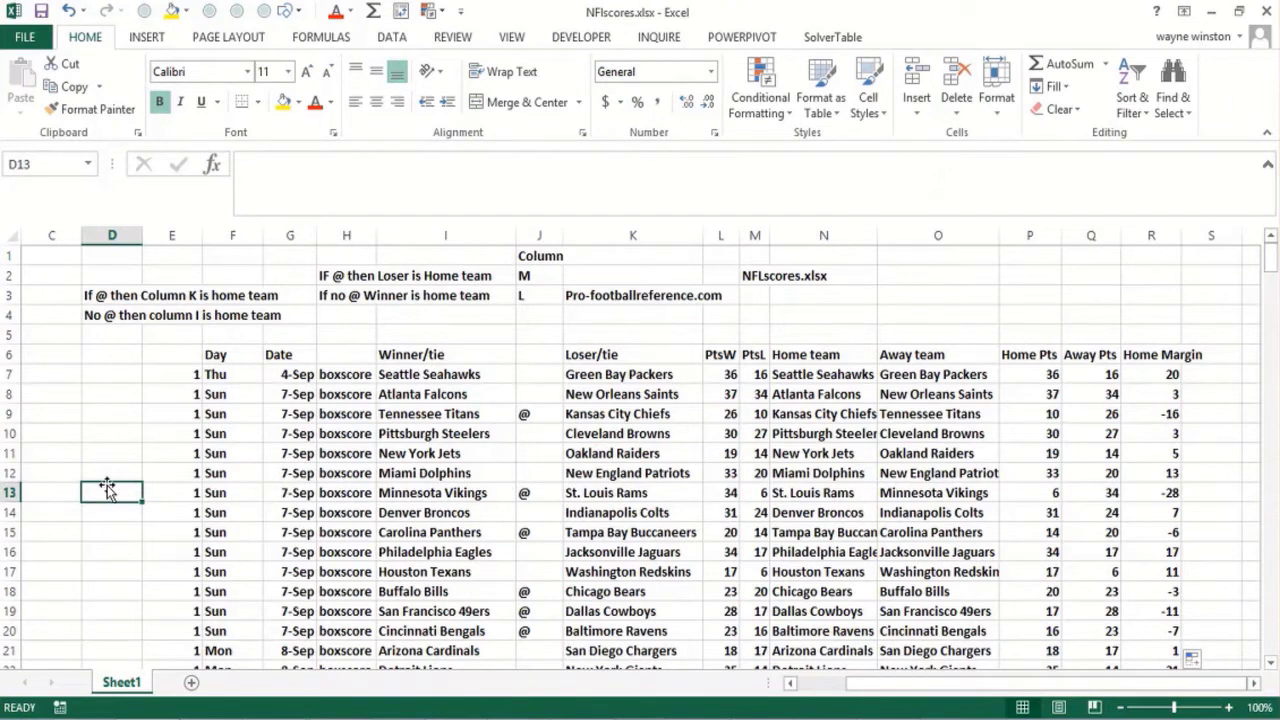
pyautogui.press('Right')
pyautogui.press('Right')
pyautogui.press('Right')
pyautogui.press('Right')
pyautogui.press('Right')
pyautogui.press('Right')
pyautogui.press('Right')
pyautogui.press('Right')
pyautogui.press('Right')
pyautogui.press('Right')
pyautogui.press('Right')
pyautogui.press('Right')
pyautogui.press('Right')
pyautogui.press('Right')
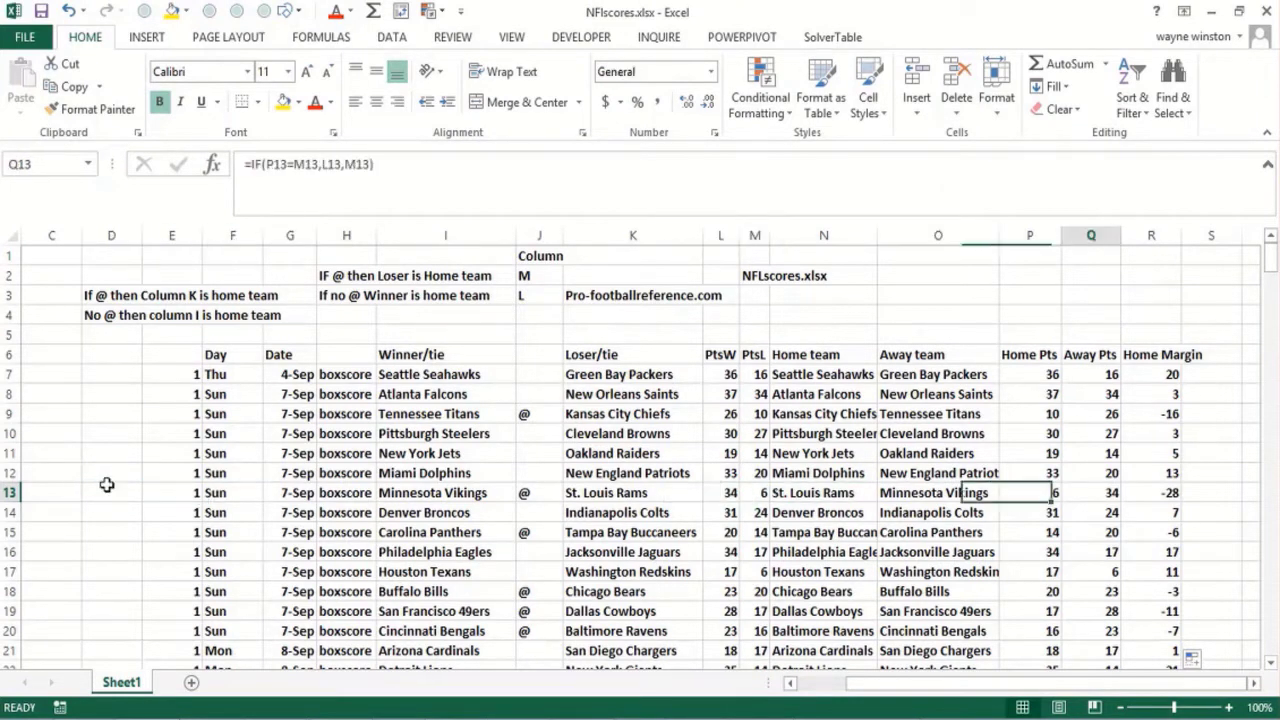
pyautogui.press('Left')
pyautogui.press('Left')
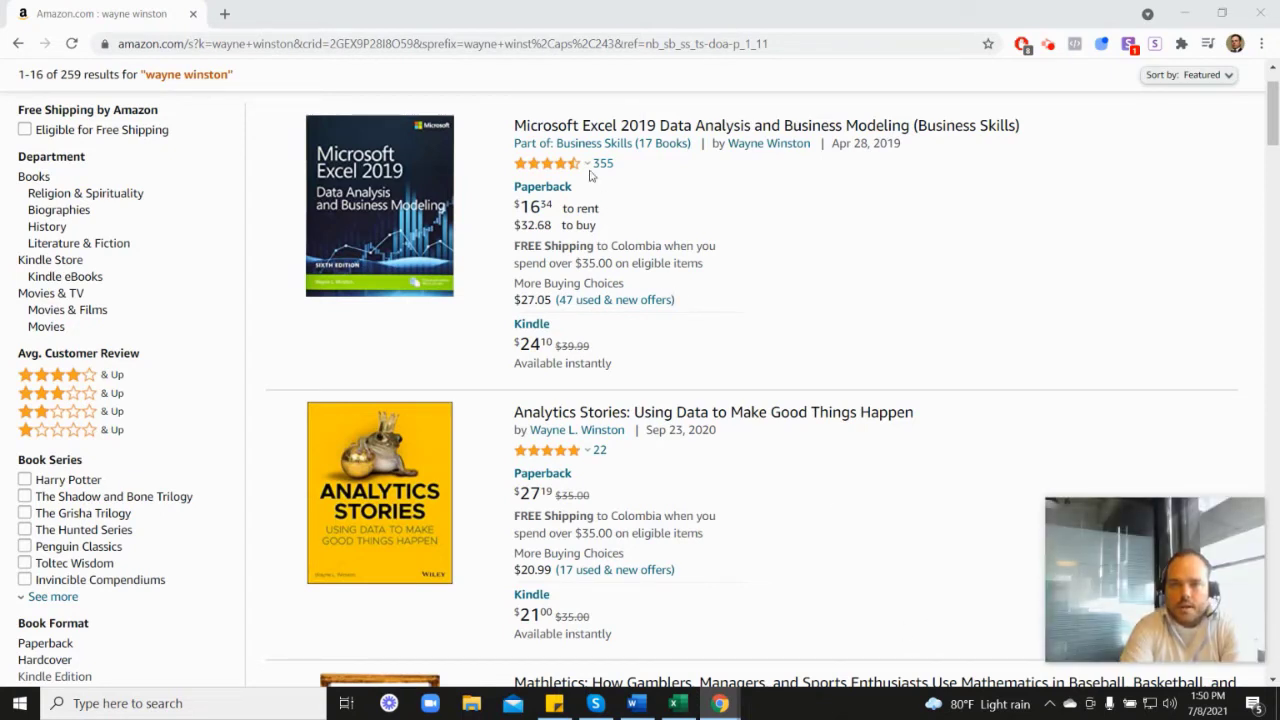
pyautogui.moveTo(546, 171)
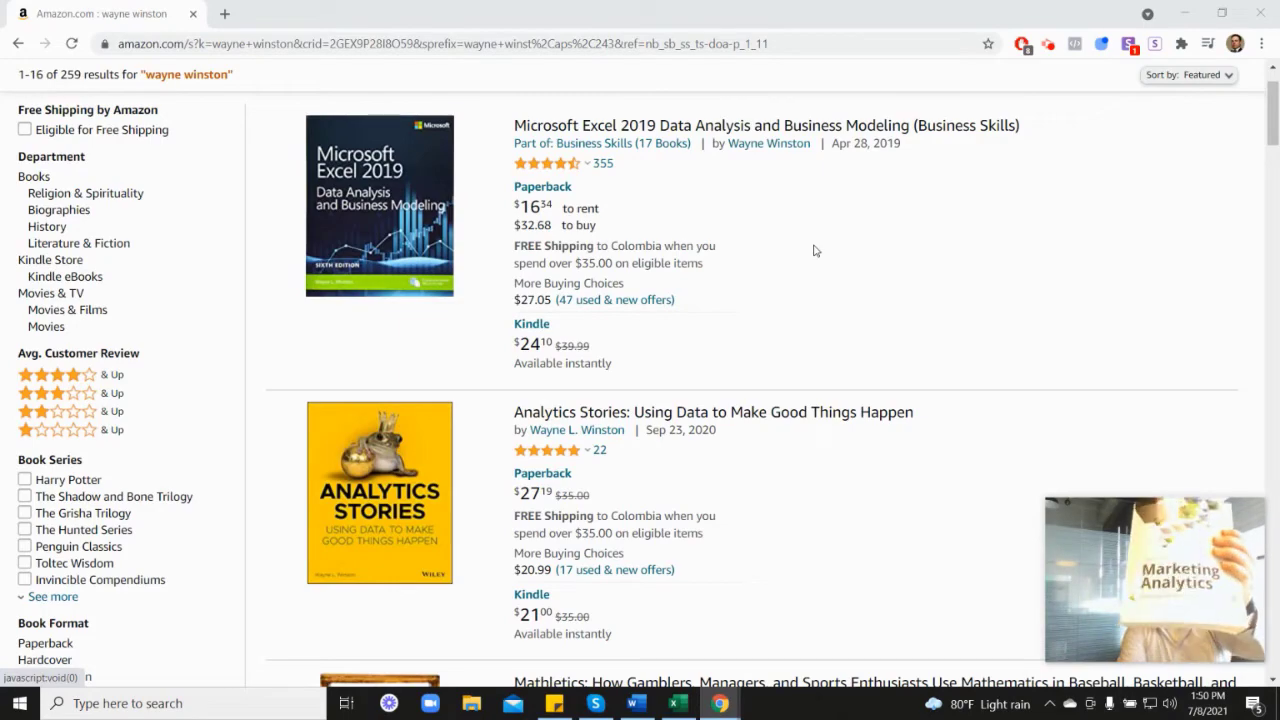
pyautogui.scroll(-7, 815, 250)
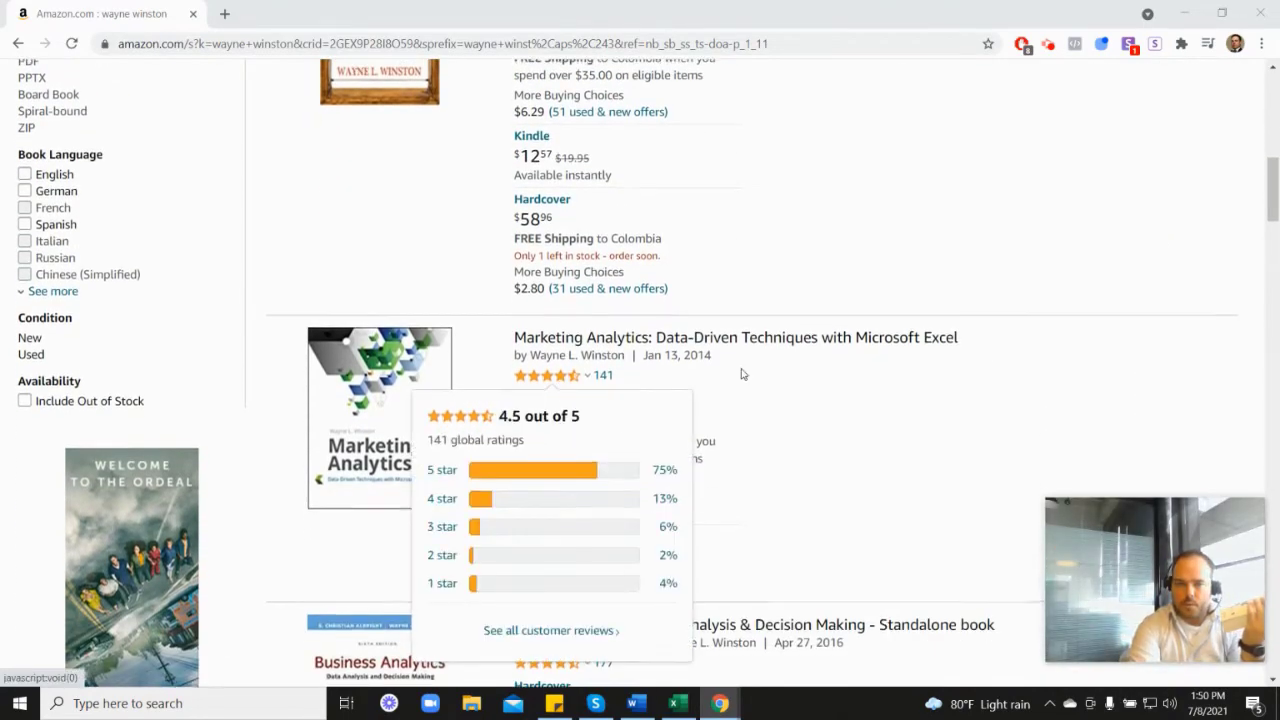
pyautogui.scroll(4, 743, 372)
pyautogui.scroll(2, 744, 380)
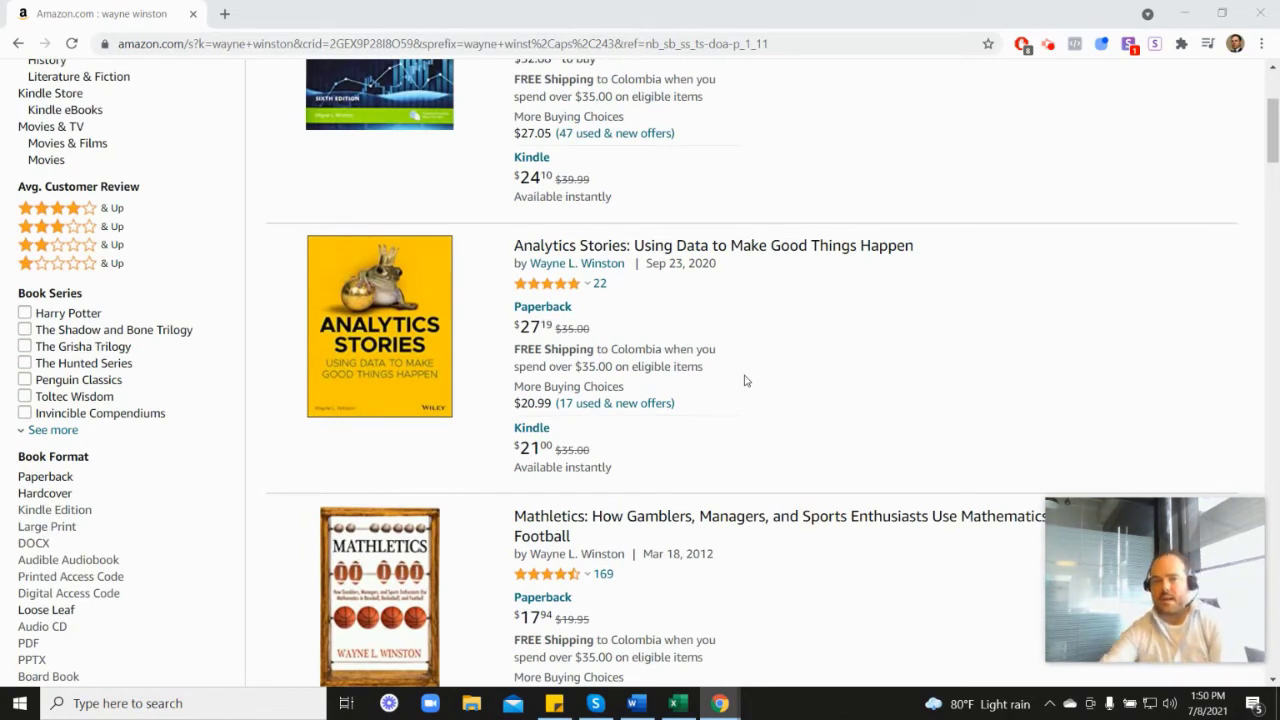